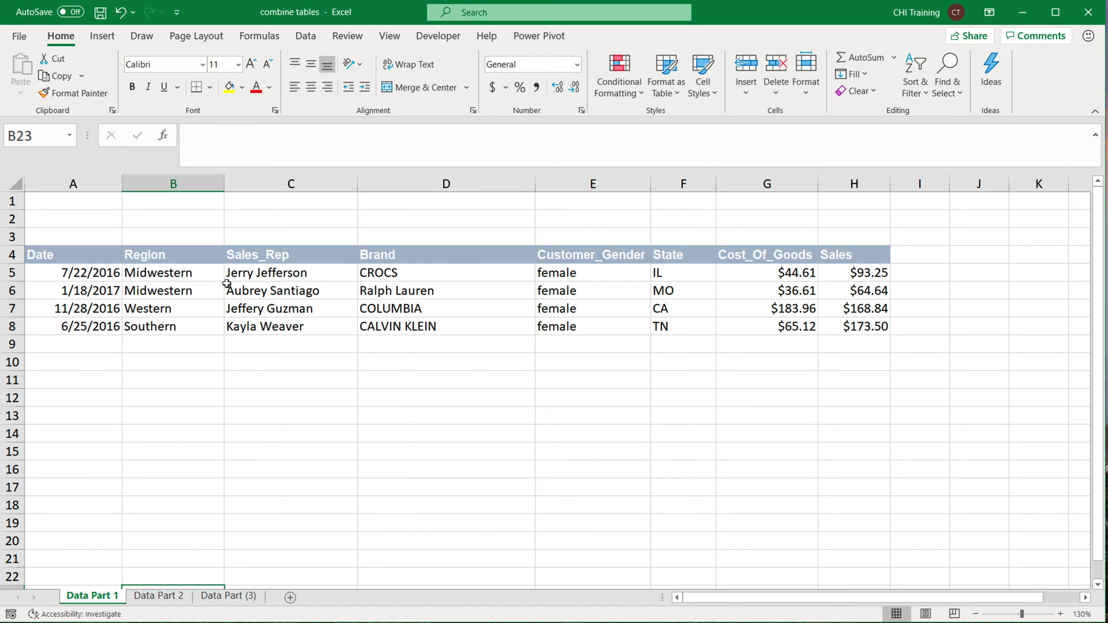
Review the data blocks on Data Part 1, Data Part 2 and Data Part (3), returning to Data Part 1.
click(198, 294)
drag(98, 255, 841, 321)
click(164, 595)
drag(188, 310, 769, 471)
click(228, 596)
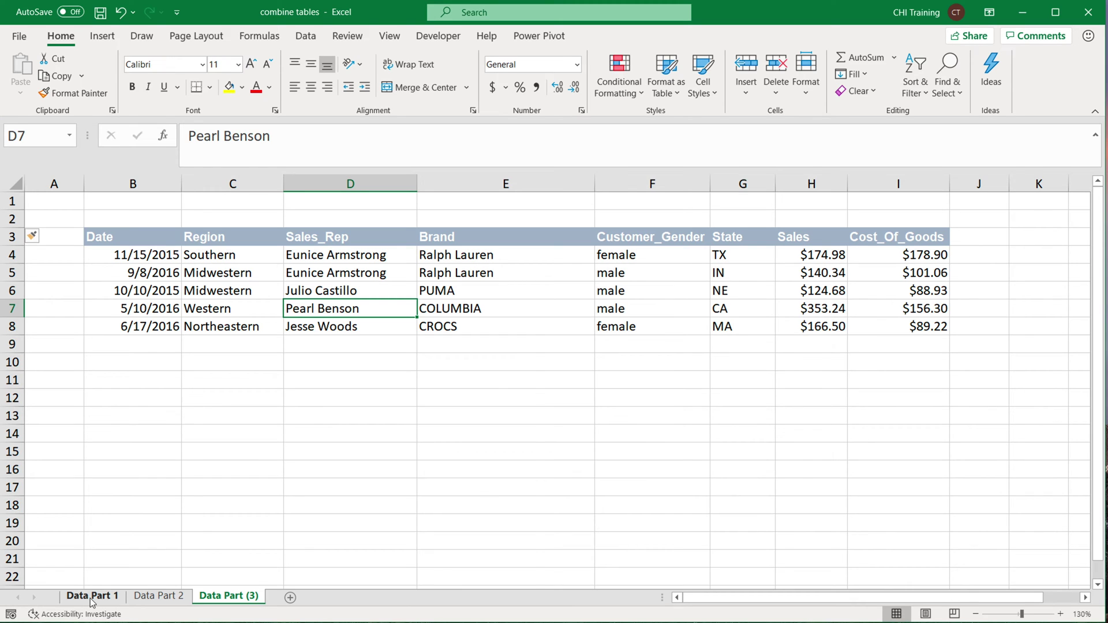
click(90, 598)
click(148, 313)
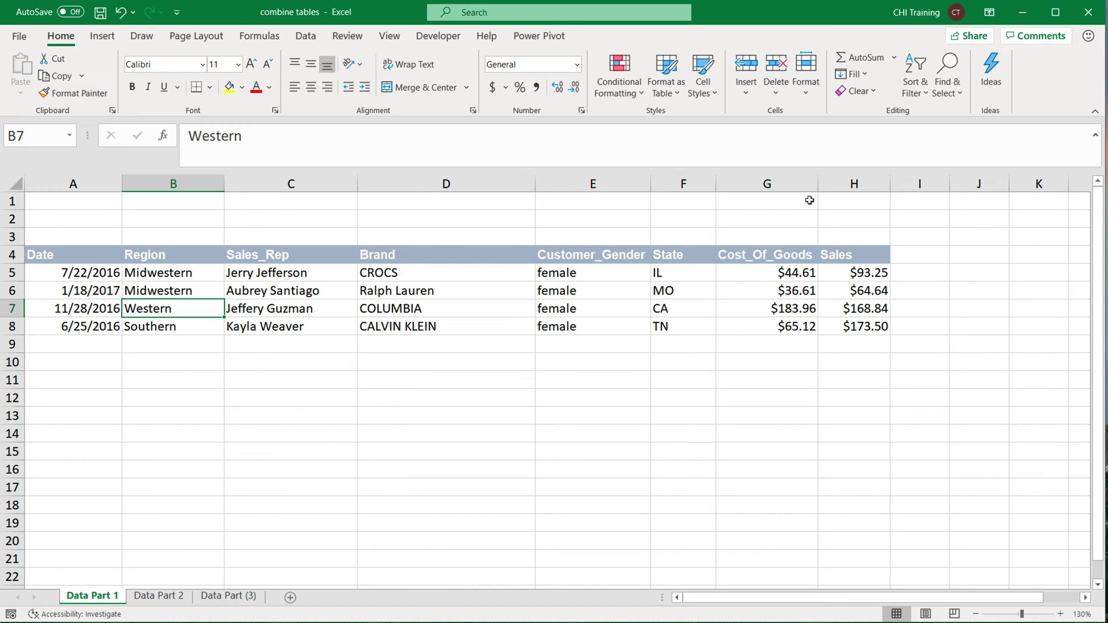
Enter =SUM(H5:H8) in H1 to total the four Sales values, giving $500.23.
click(854, 206)
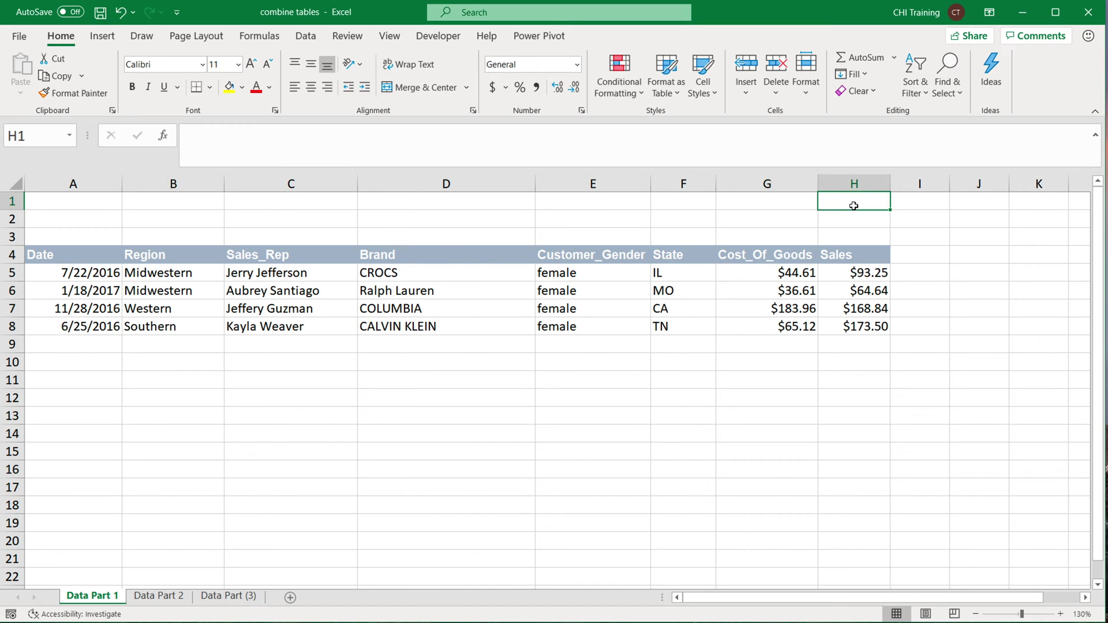
text(=)
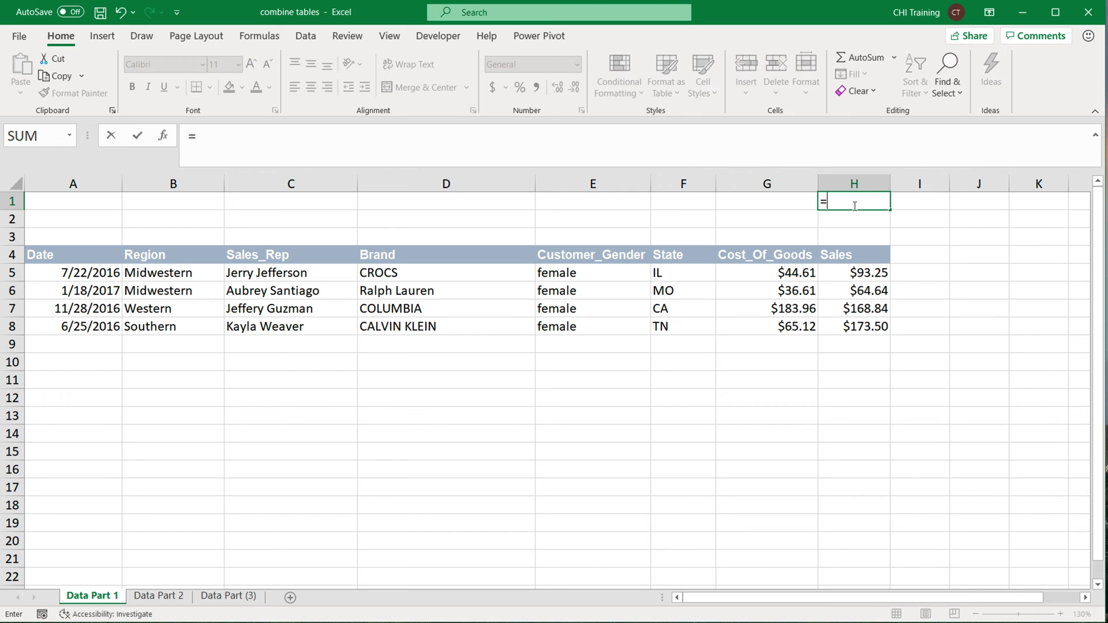
text(SUM)
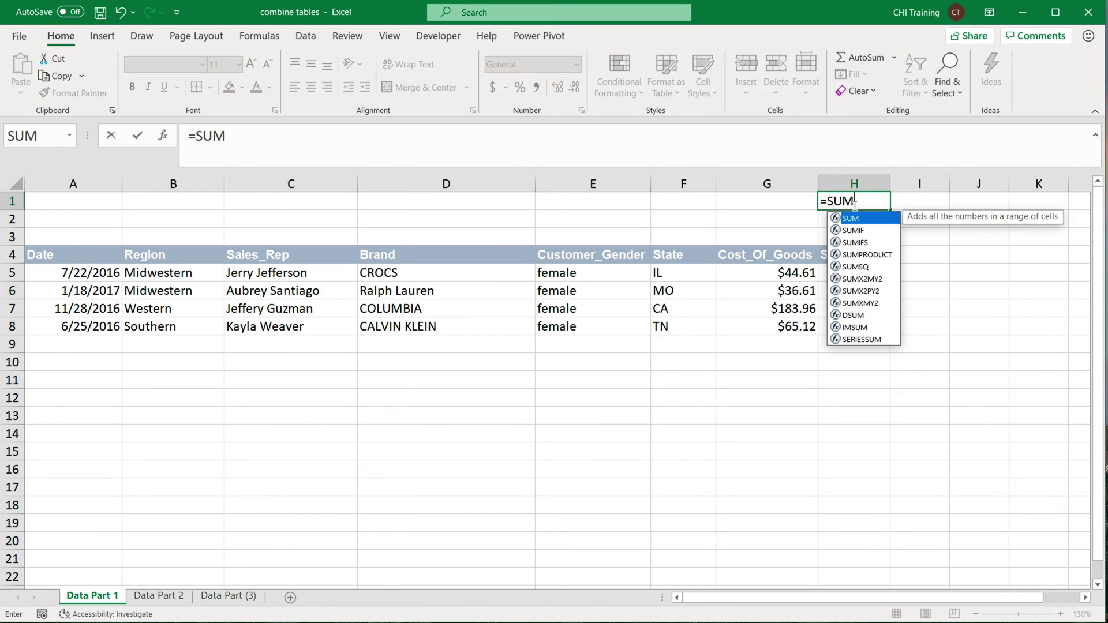
text(()
drag(847, 272, 846, 323)
key(Return)
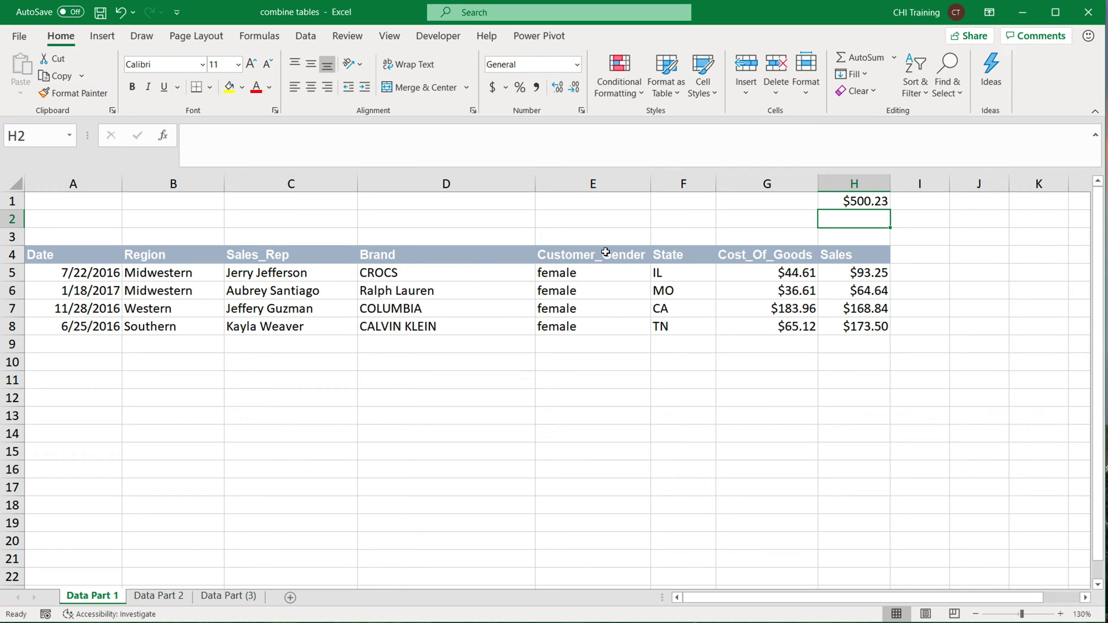
click(173, 254)
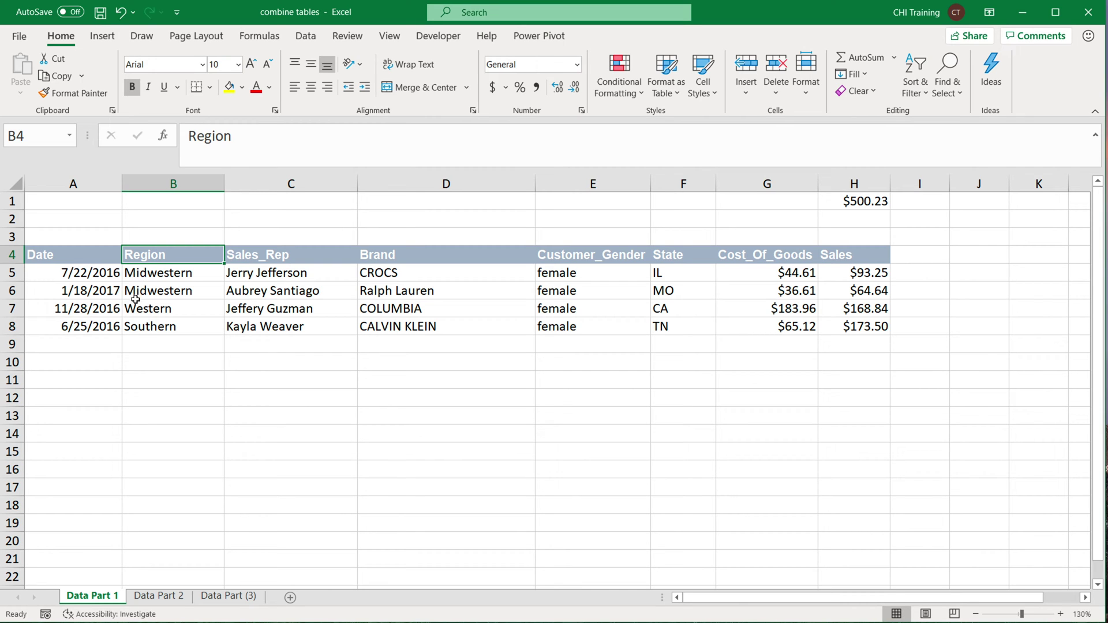
drag(79, 258, 825, 324)
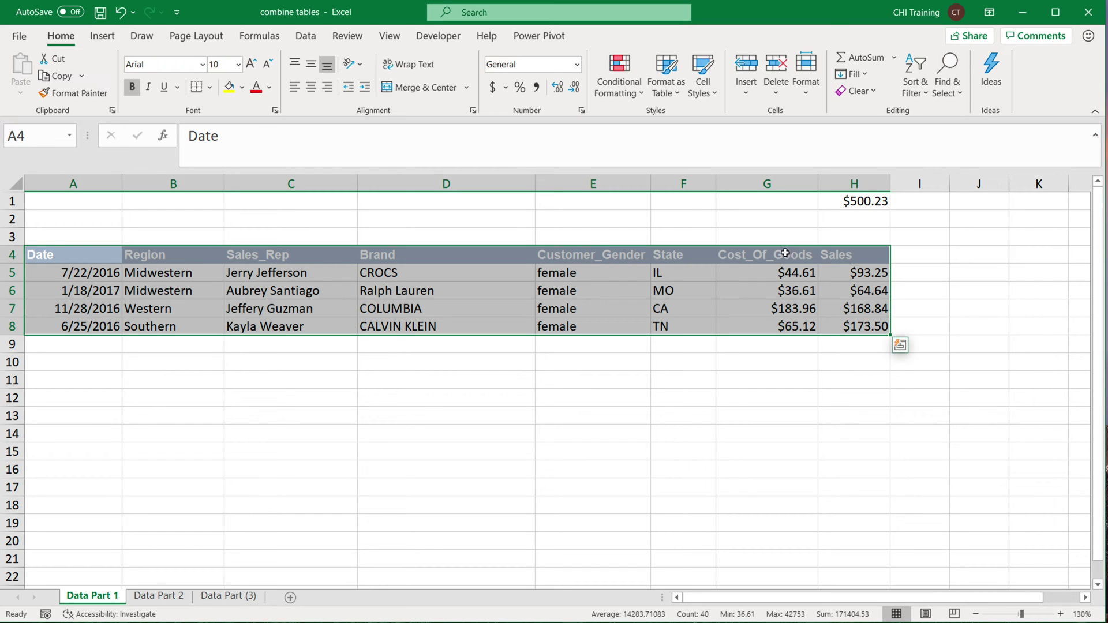
click(408, 258)
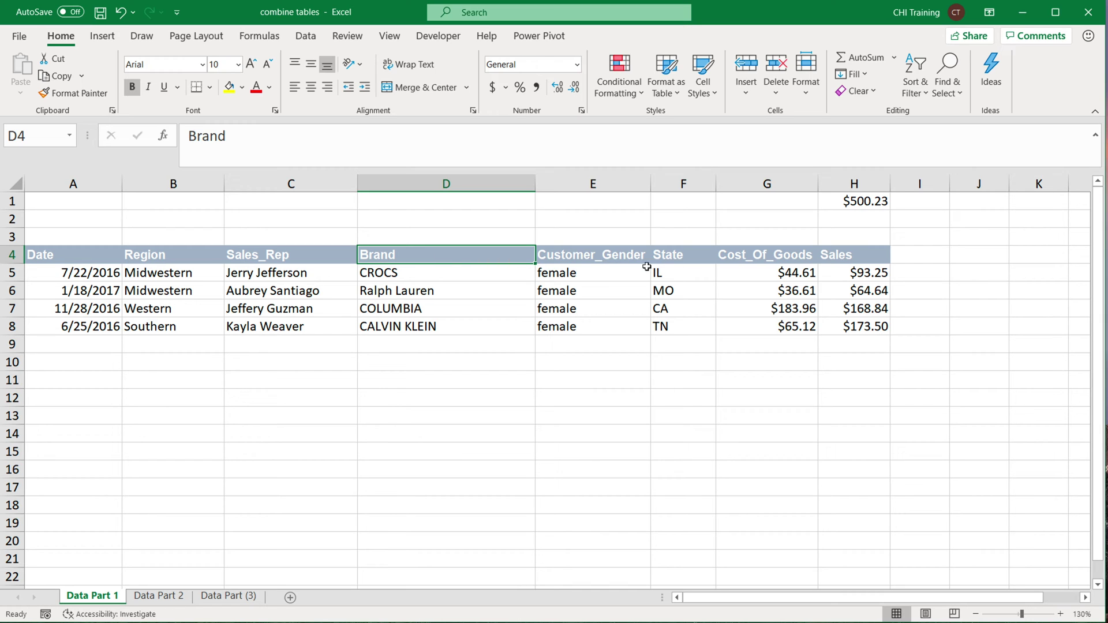
click(678, 254)
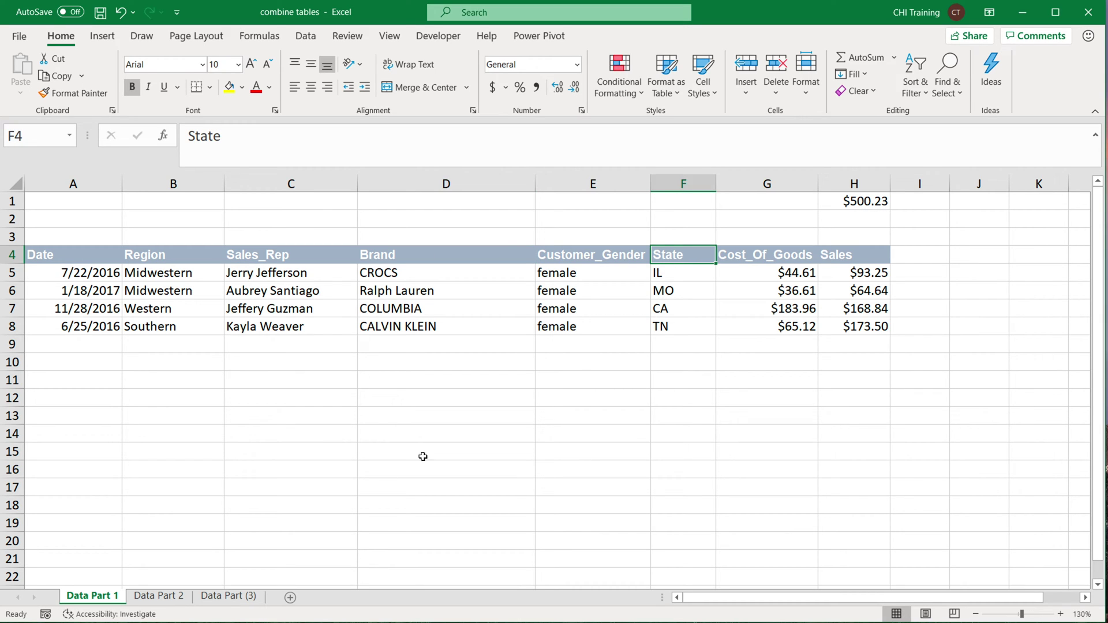
click(173, 595)
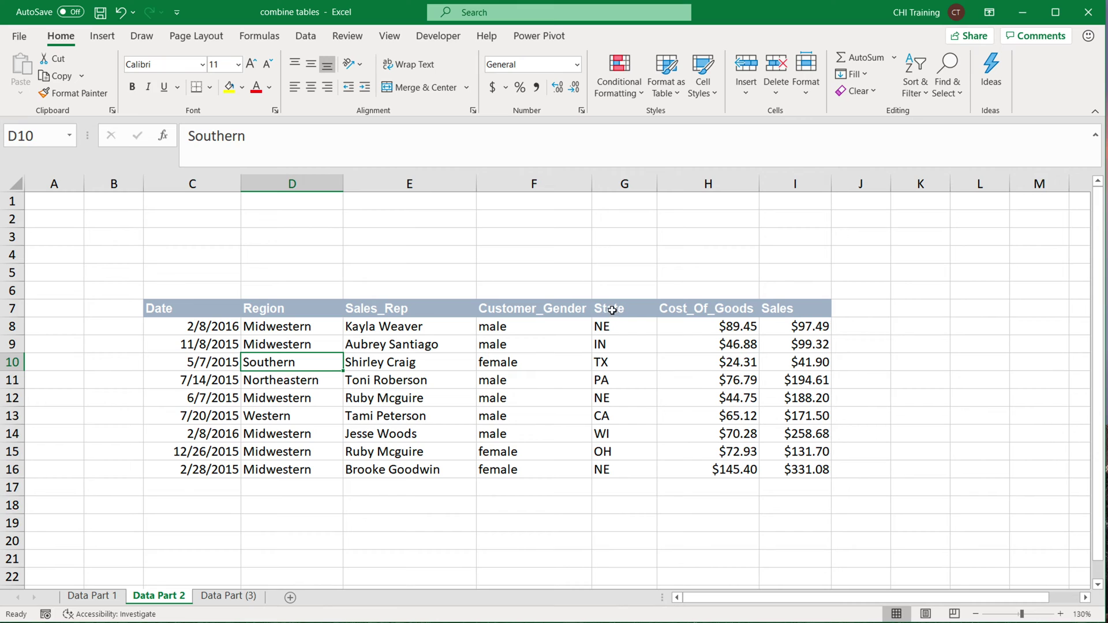
click(619, 309)
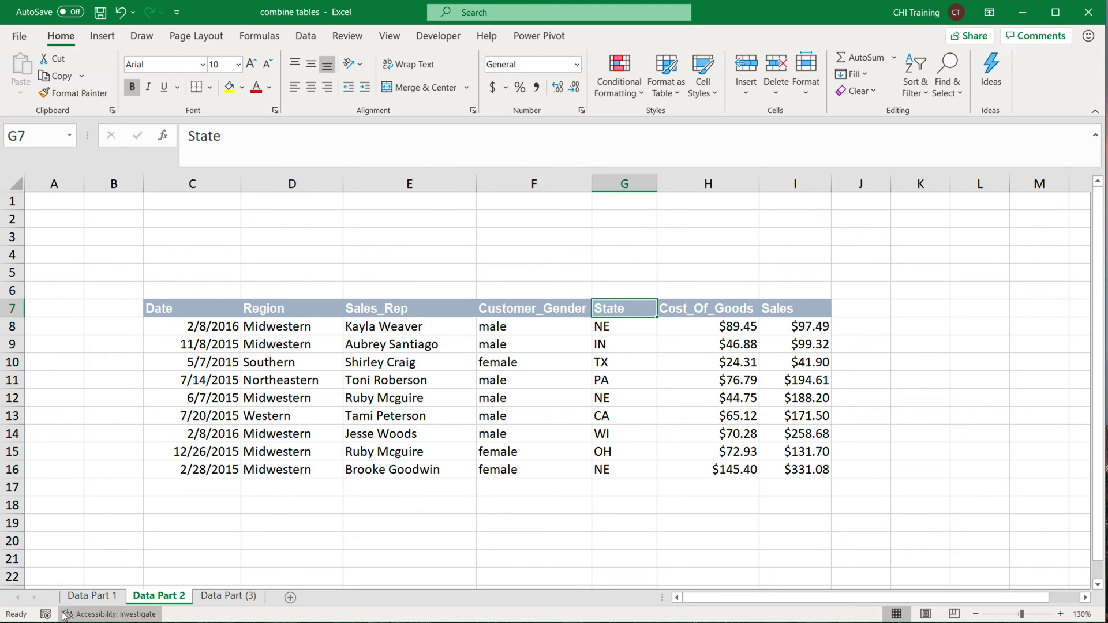
click(92, 595)
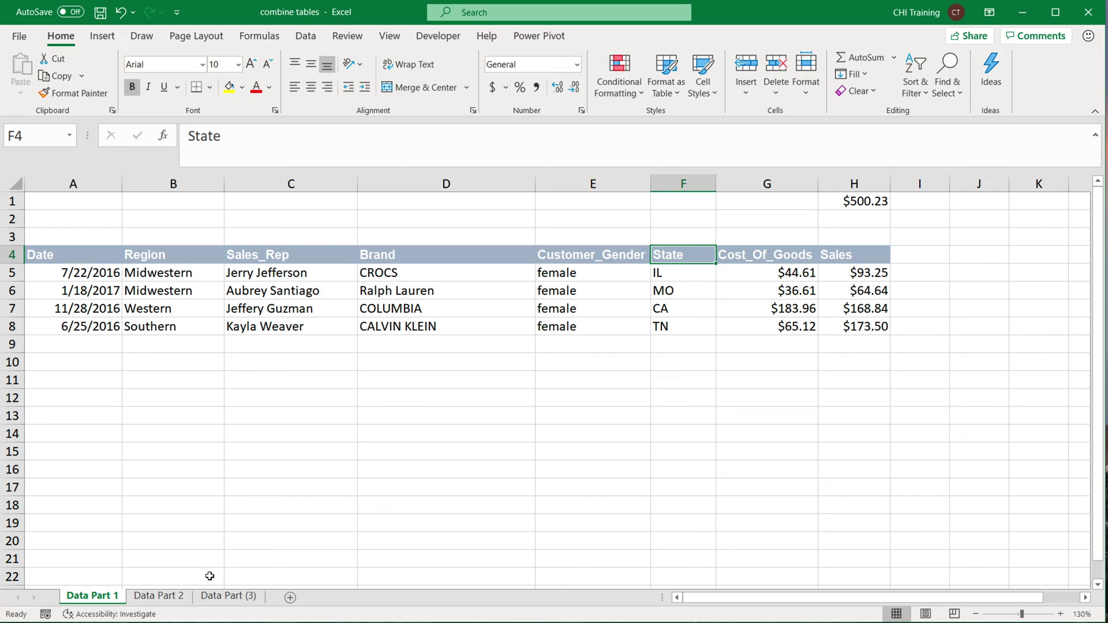
key(Left)
key(Left)
key(Left)
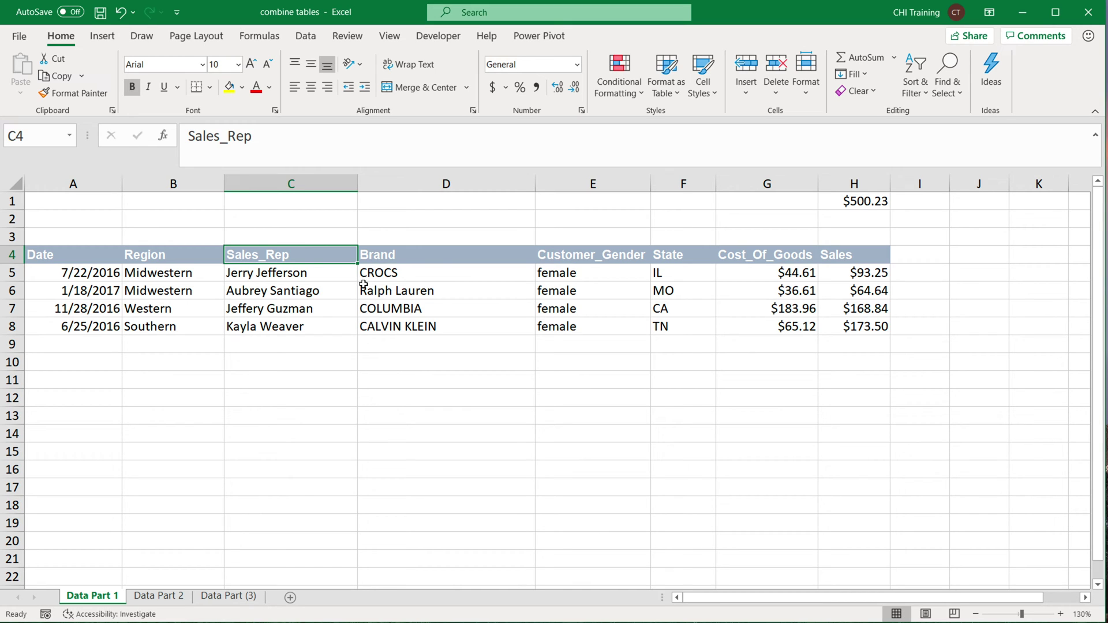
key(ctrl+Down)
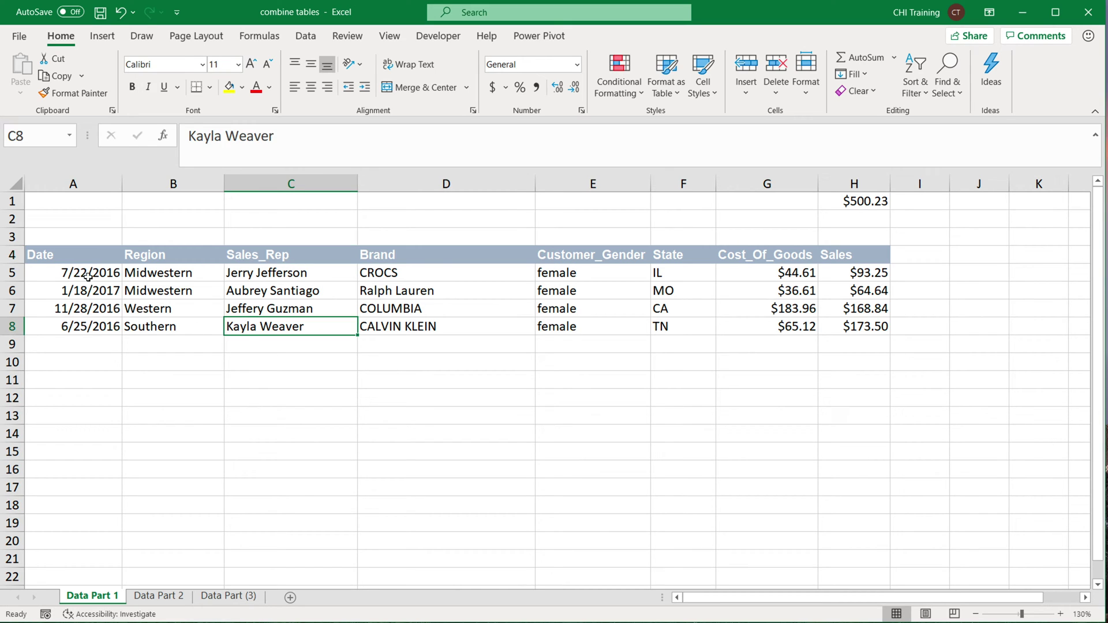
click(149, 274)
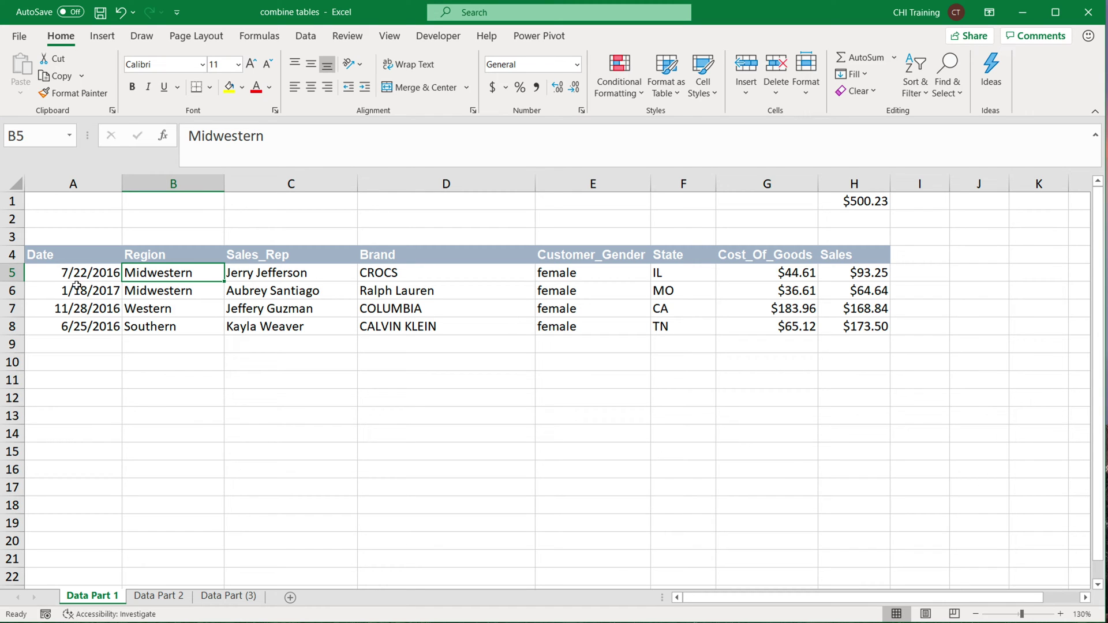
Convert the range A4:H8 on Data Part 1 into a table with headers.
drag(54, 256, 864, 326)
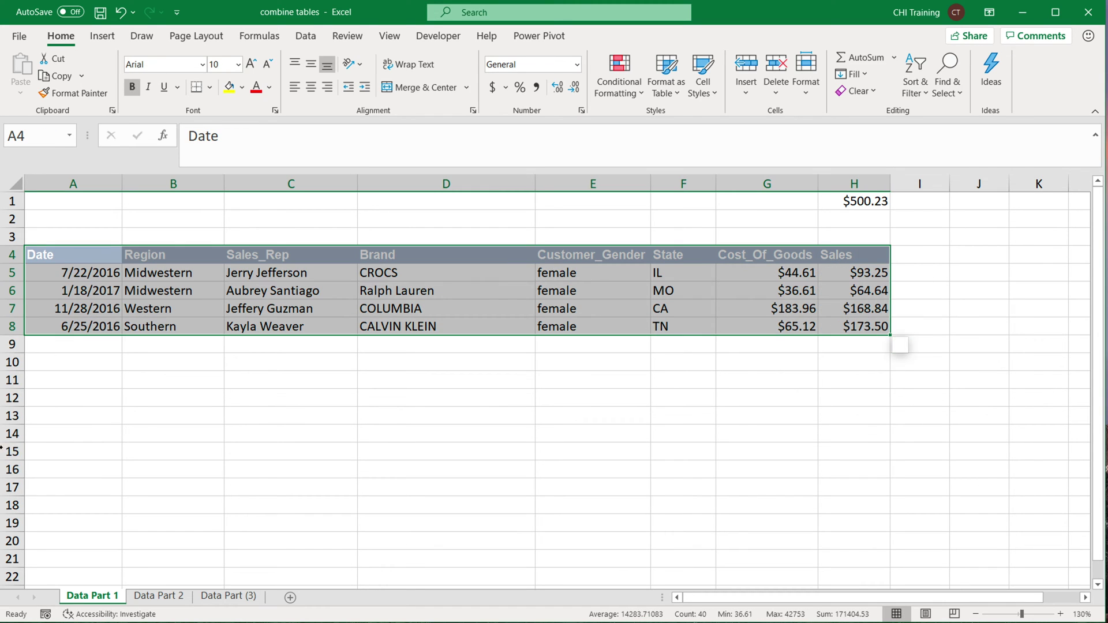
click(102, 37)
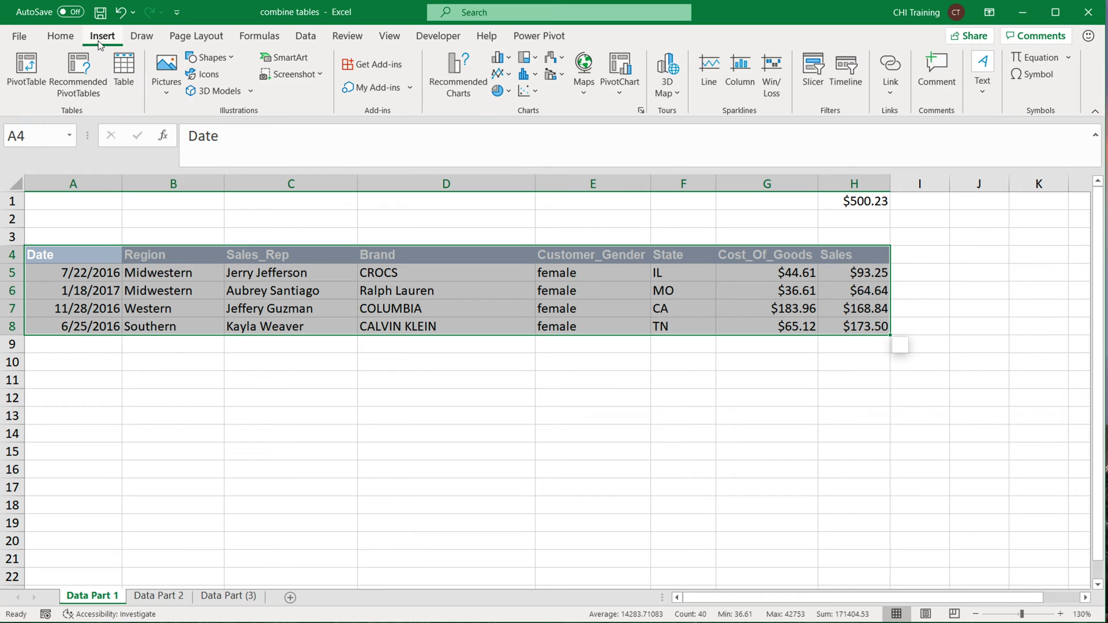
click(130, 82)
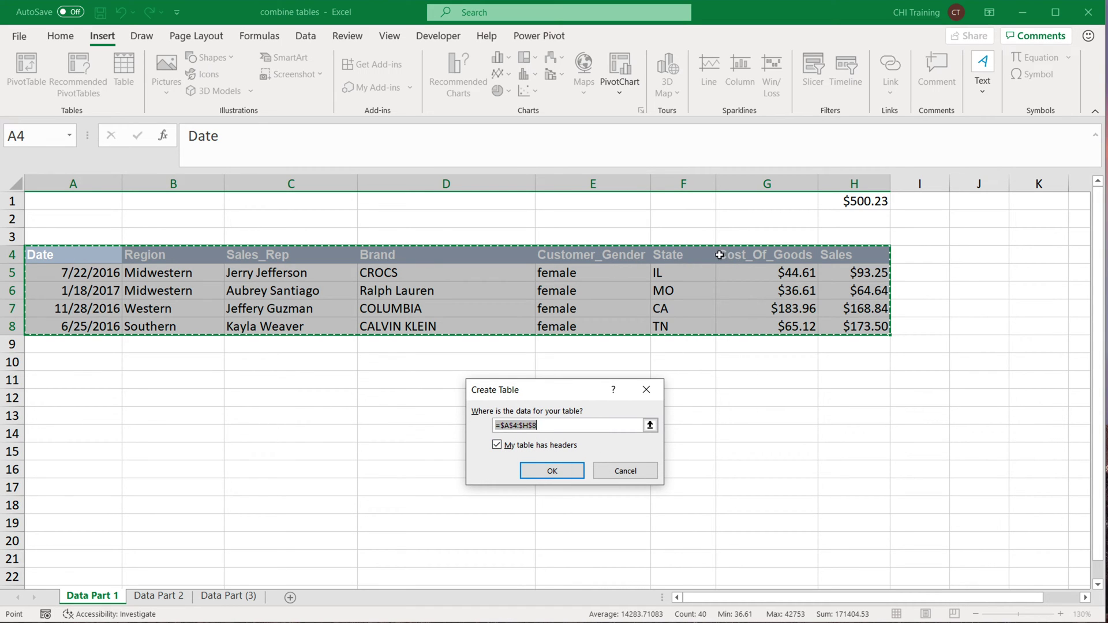
click(542, 476)
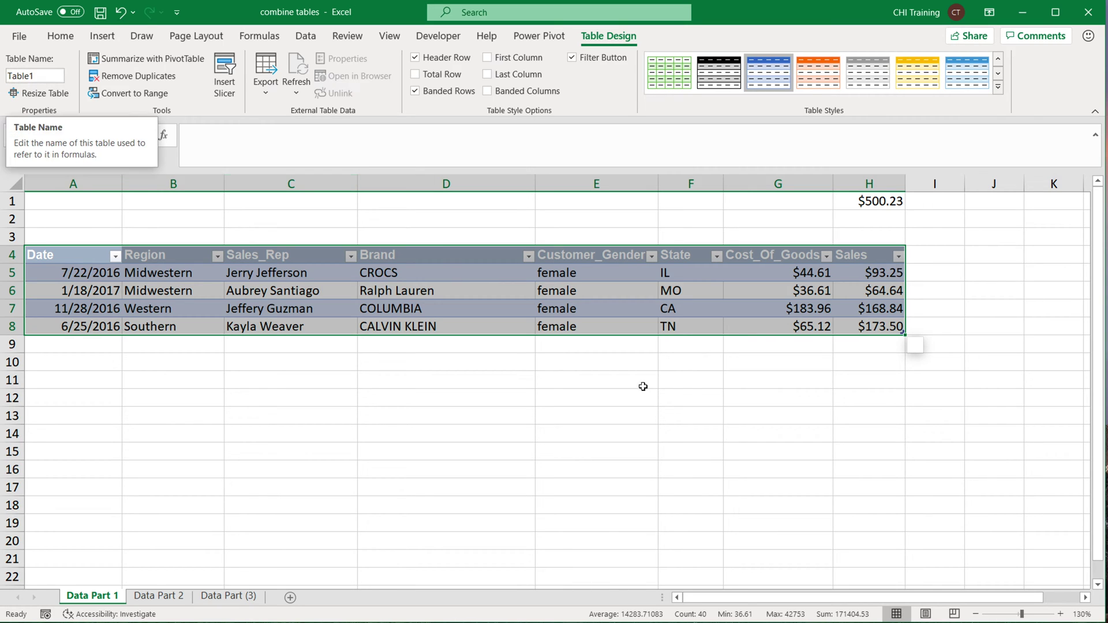
Apply an orange banded Medium style to the new table.
click(818, 73)
click(1001, 88)
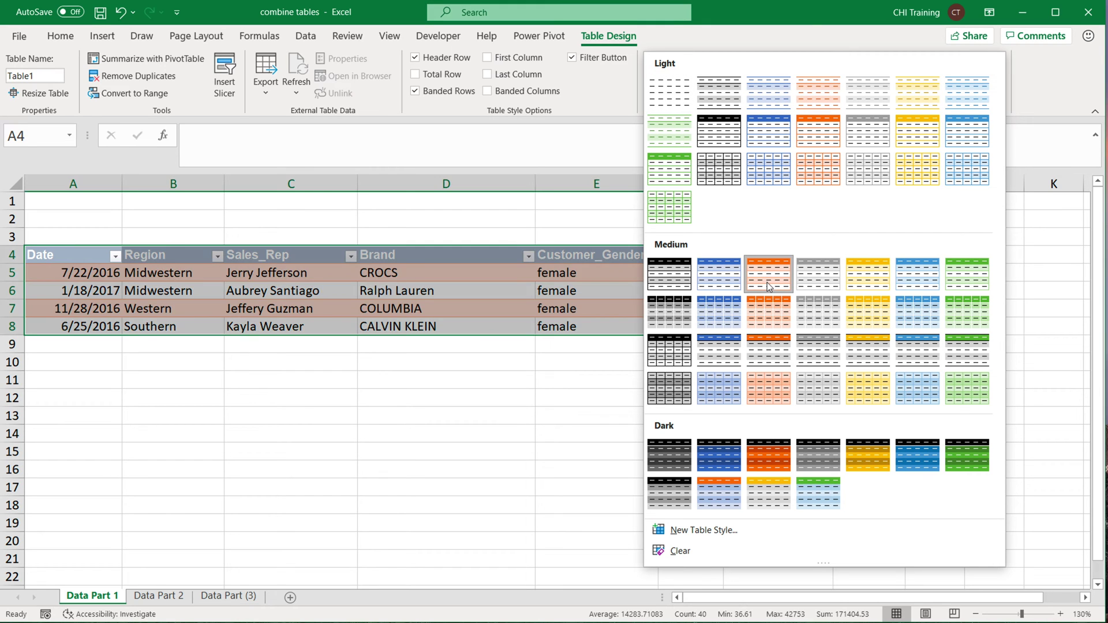
click(795, 45)
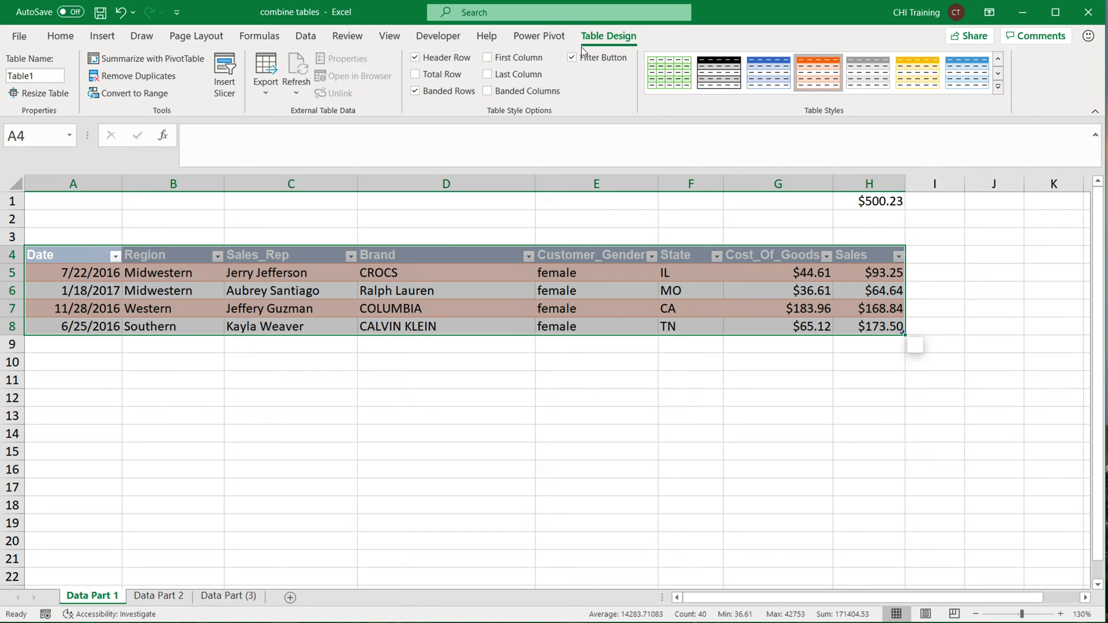
Replace the table name Table1 with divA_part in the Table Name box.
click(50, 73)
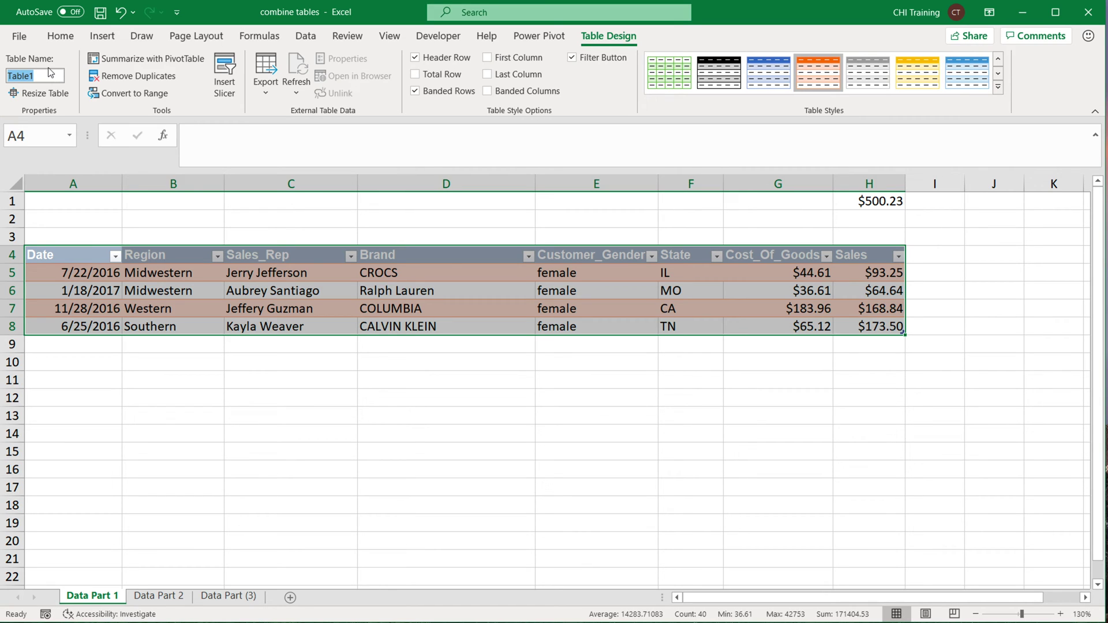
key(BackSpace)
text(dvi)
key(BackSpace)
text(ivA)
key(End)
text(_)
text(_par)
drag(53, 79, 2, 78)
key(Return)
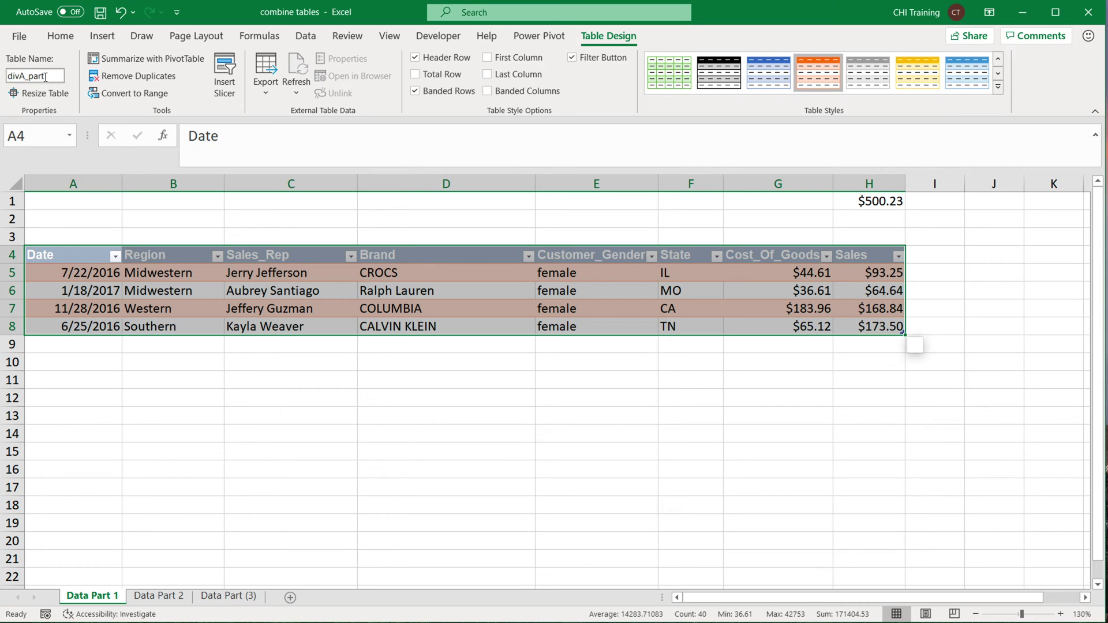
Convert the Data Part 2 range C7:I16 into a table with headers.
click(172, 597)
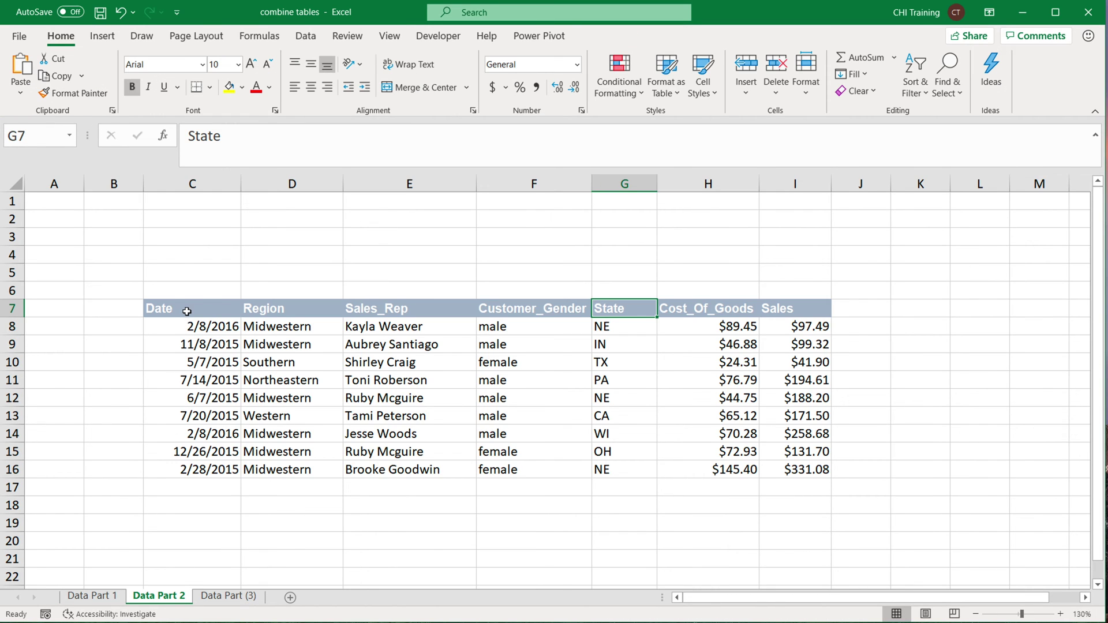
drag(185, 309, 796, 470)
click(95, 35)
click(123, 70)
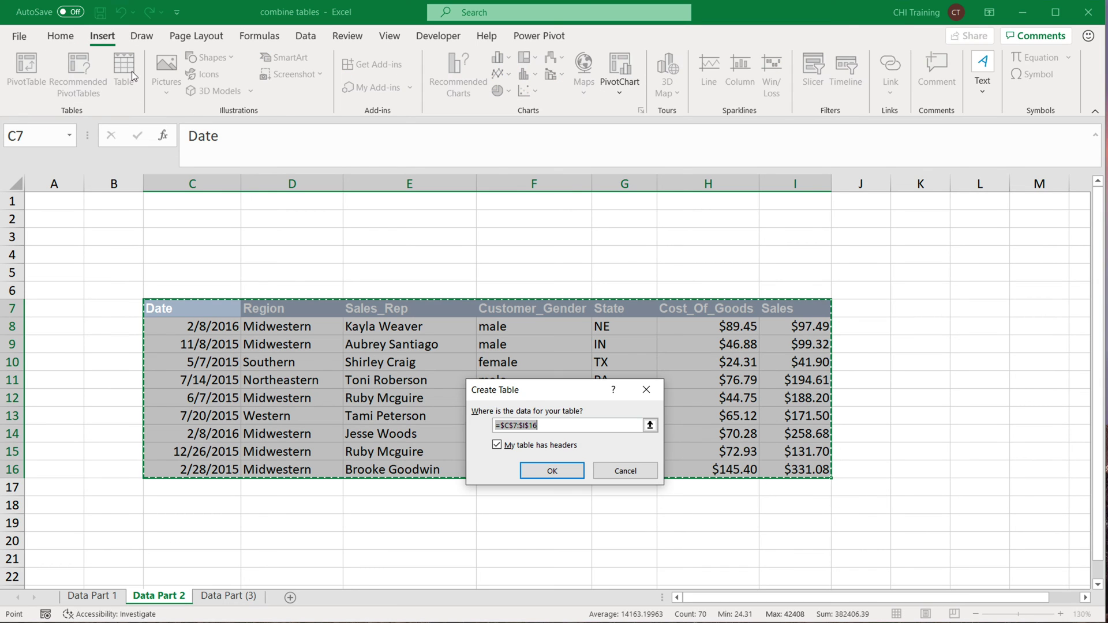
click(556, 471)
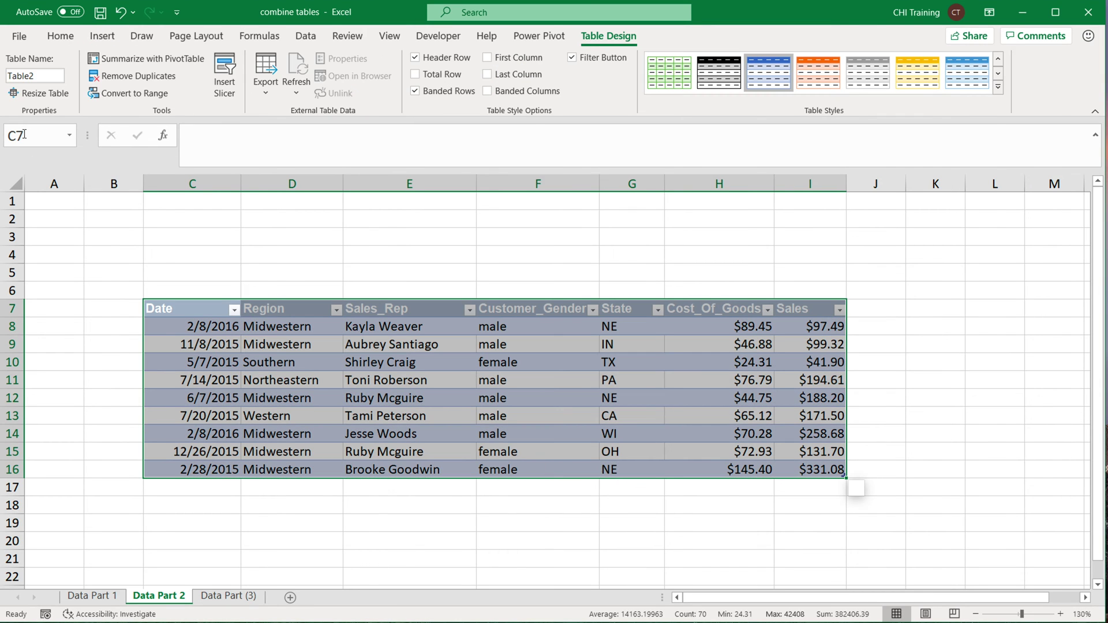
Type the new table's name as divB_part in the Table Name box.
click(35, 77)
text(divA_part)
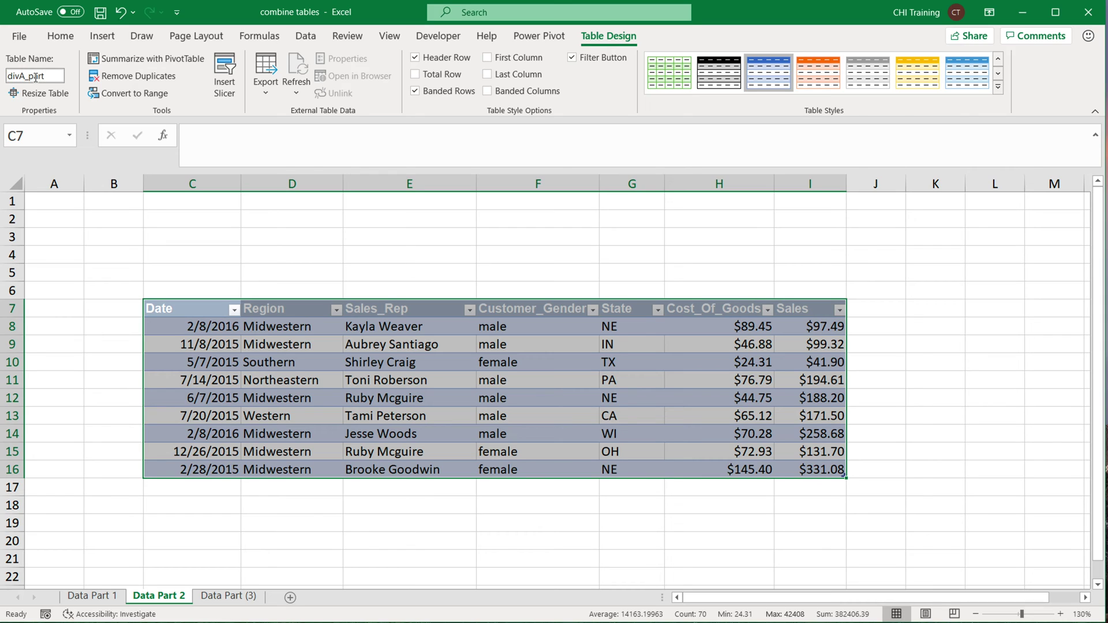
key(Left)
key(Left)
key(Left)
key(Left)
key(Left)
key(shift+Left)
text(B)
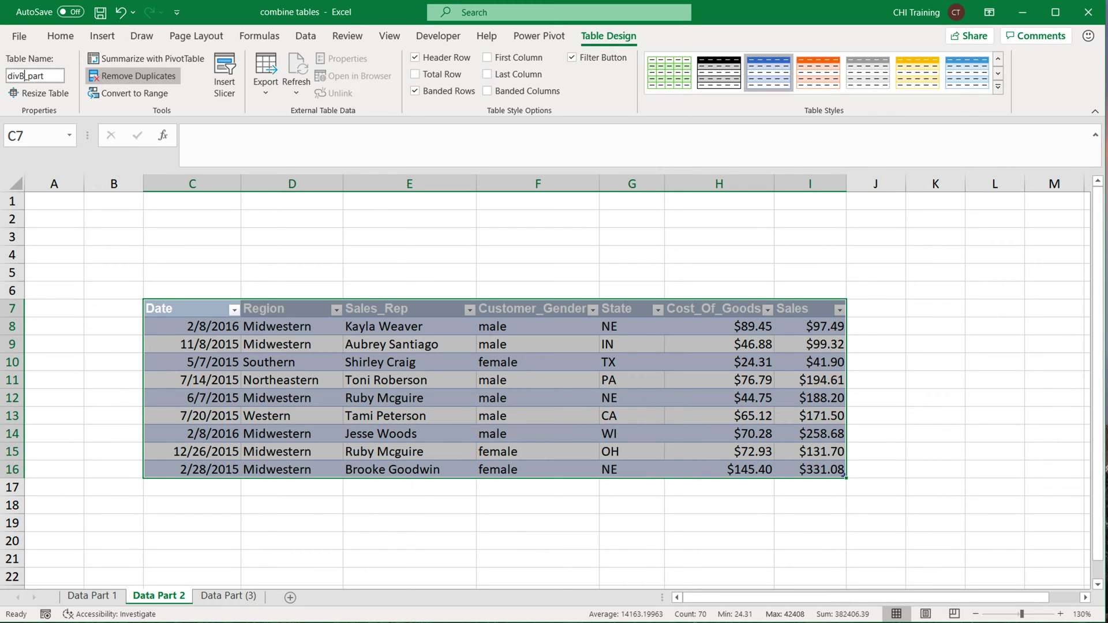
key(Right)
Apply the divB_part name, then make B3:I8 on Data Part (3) a table with headers.
key(Return)
click(228, 595)
click(122, 233)
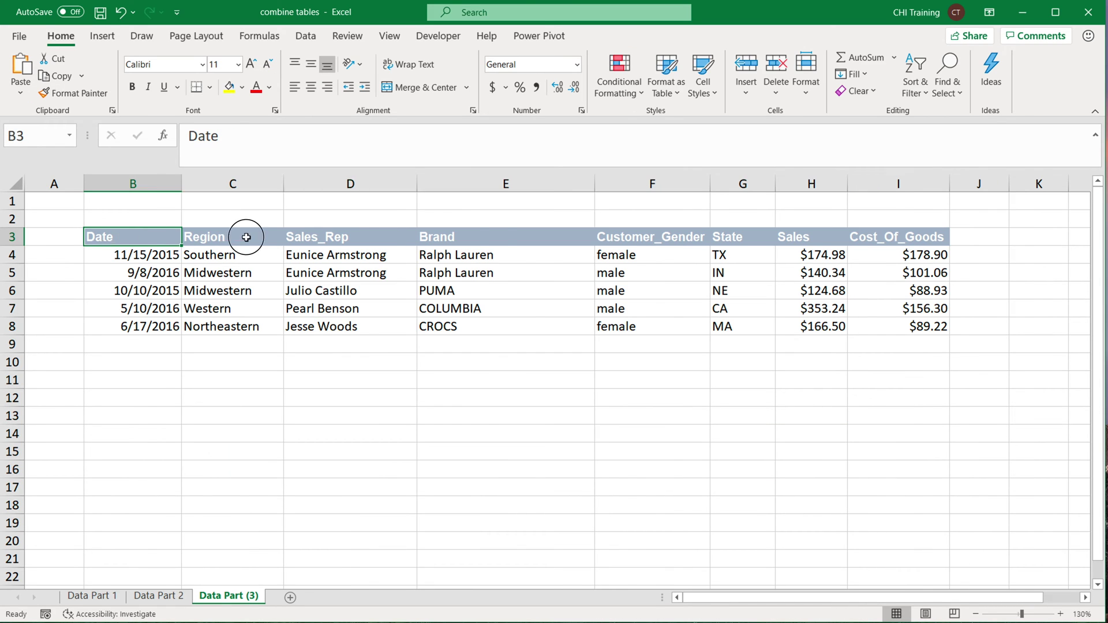
drag(379, 237, 859, 326)
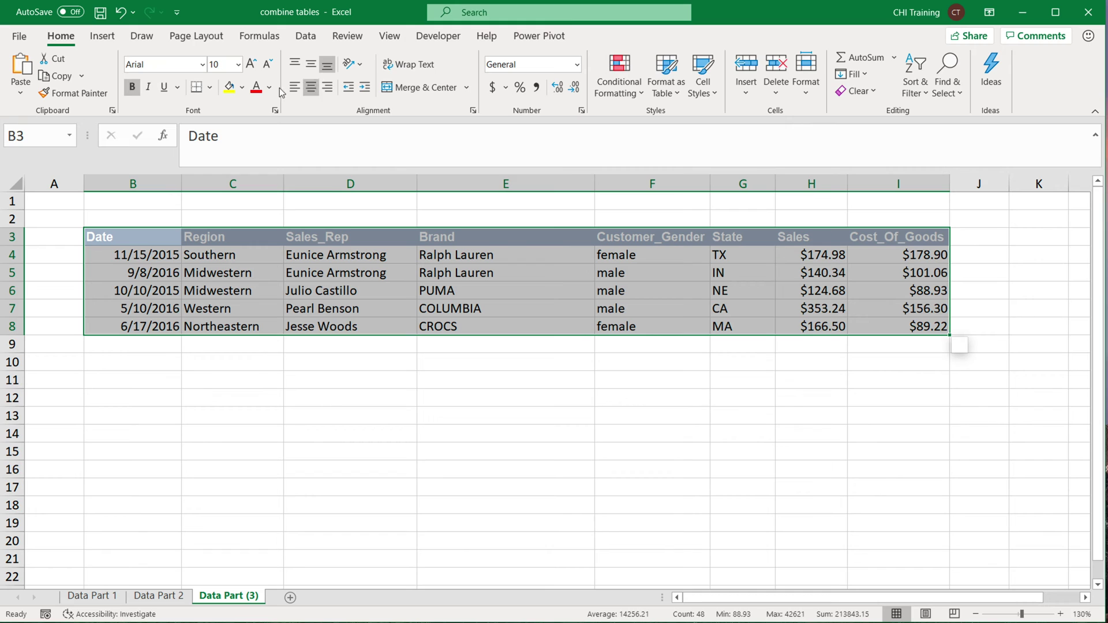
click(103, 35)
click(127, 76)
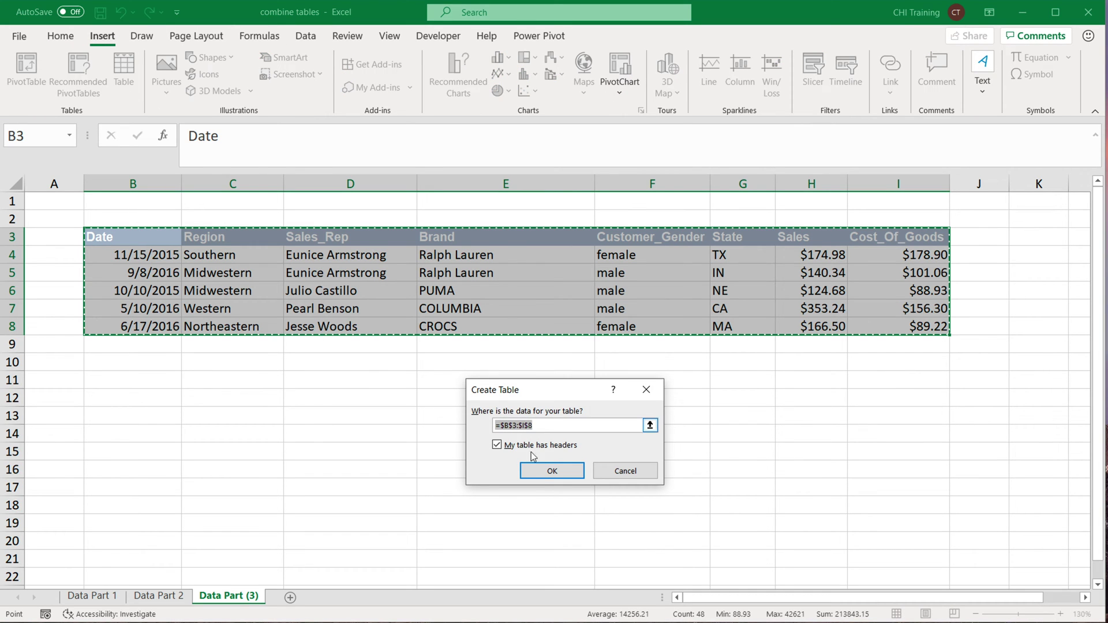
click(551, 472)
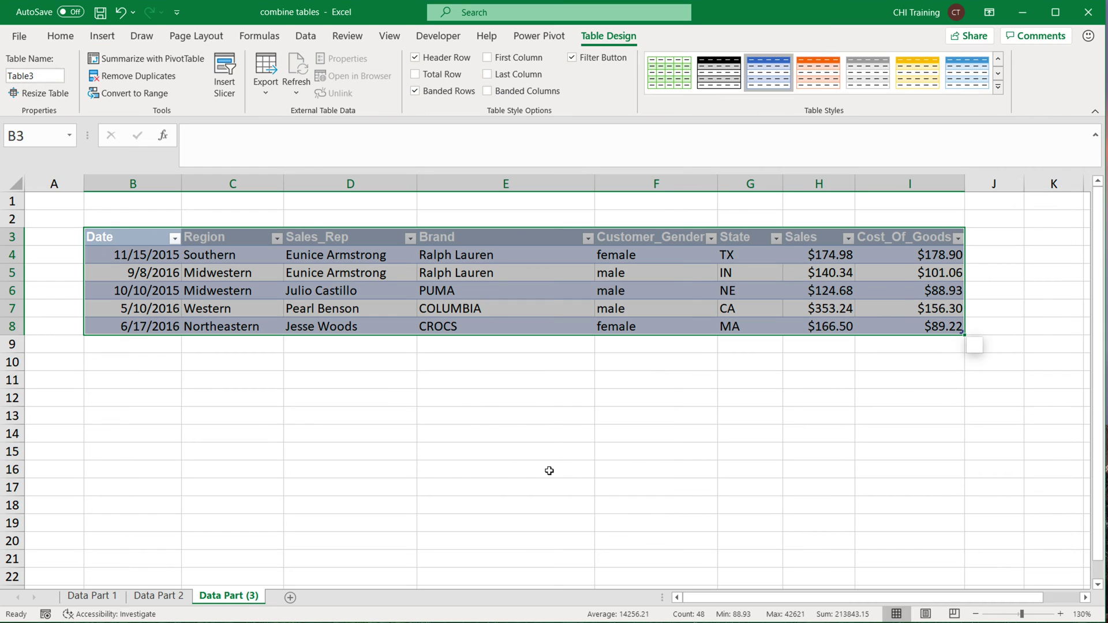
Rename the Data Part (3) table to data_part.
click(51, 79)
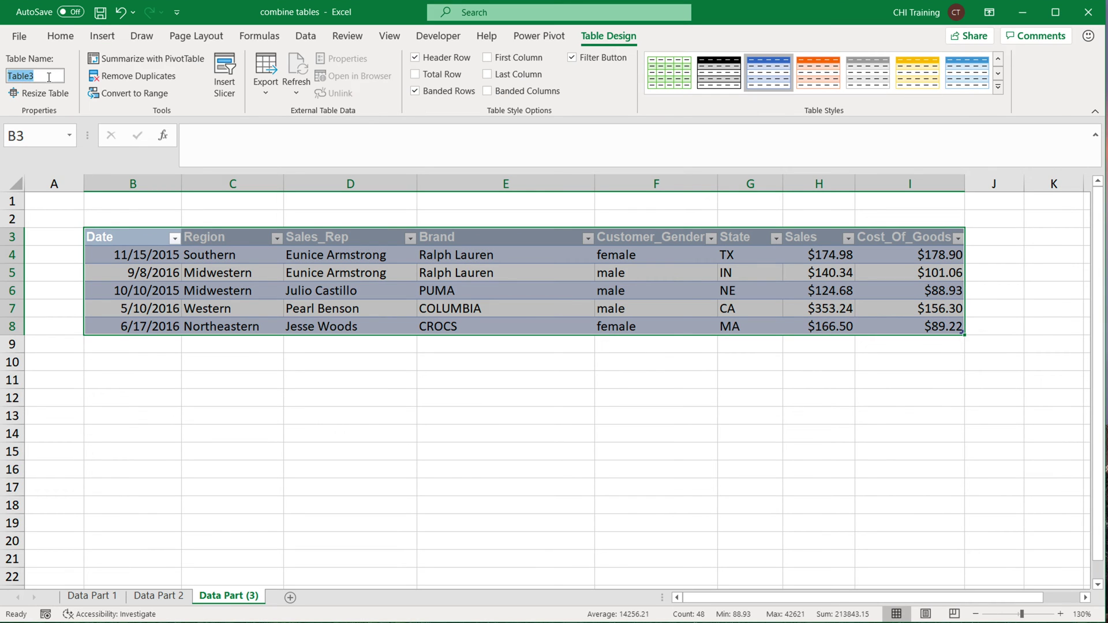
text(divA_part)
key(BackSpace)
text(C)
key(Right)
key(Right)
key(Right)
key(BackSpace)
key(BackSpace)
key(BackSpace)
key(BackSpace)
text(data)
key(Return)
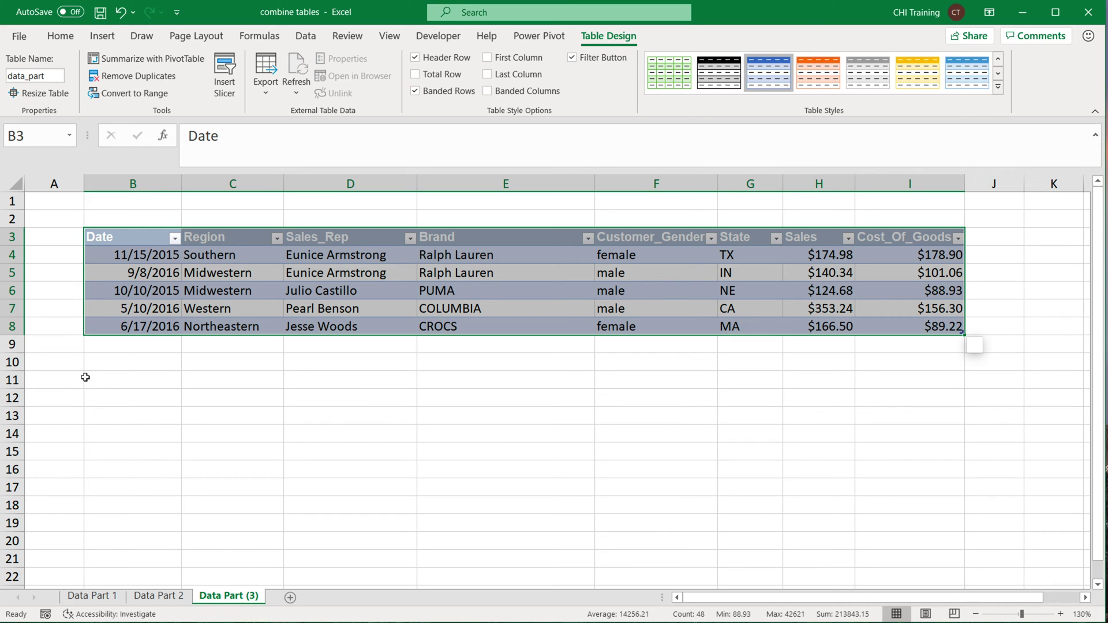
click(65, 203)
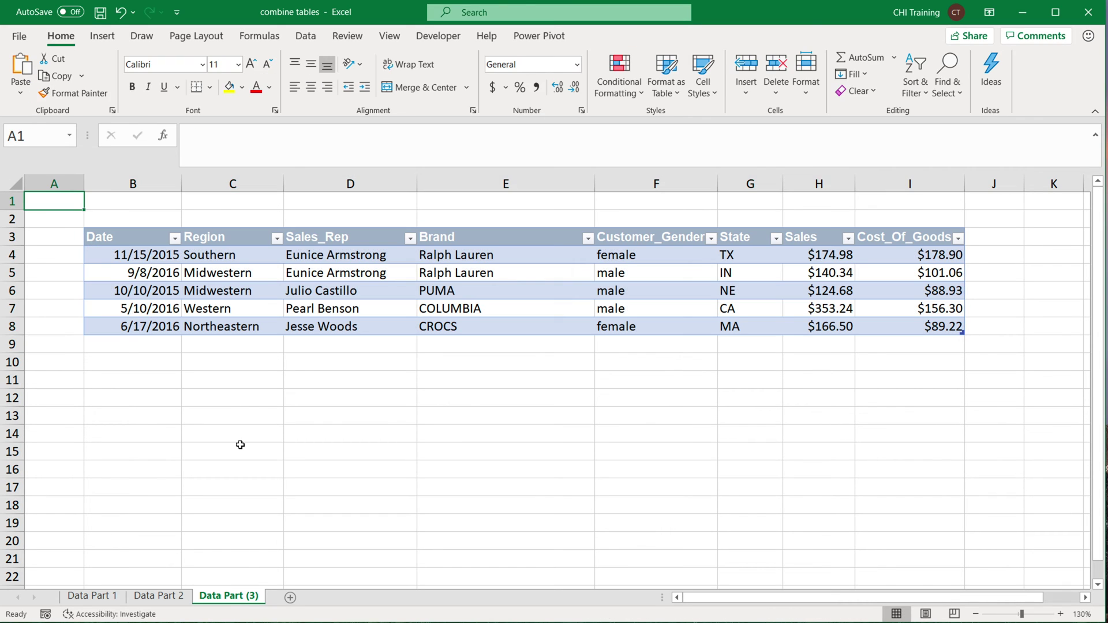
On a new sheet, enter headers id and name in B2:C2 with ids 1–3 and names A, B, C.
click(291, 597)
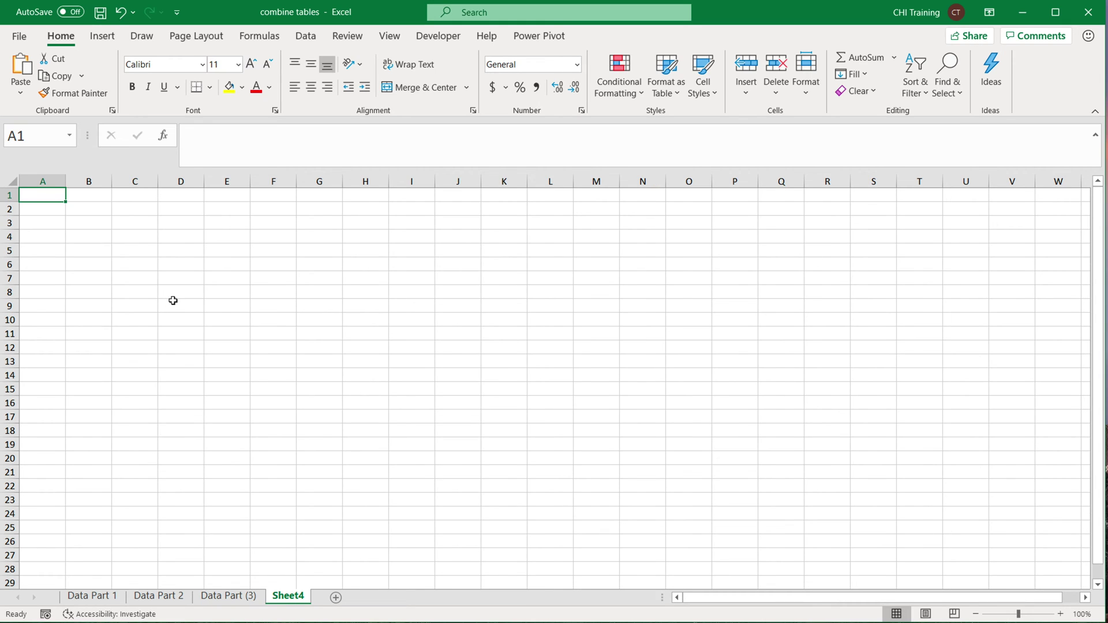
scroll(173, 300, up, 5)
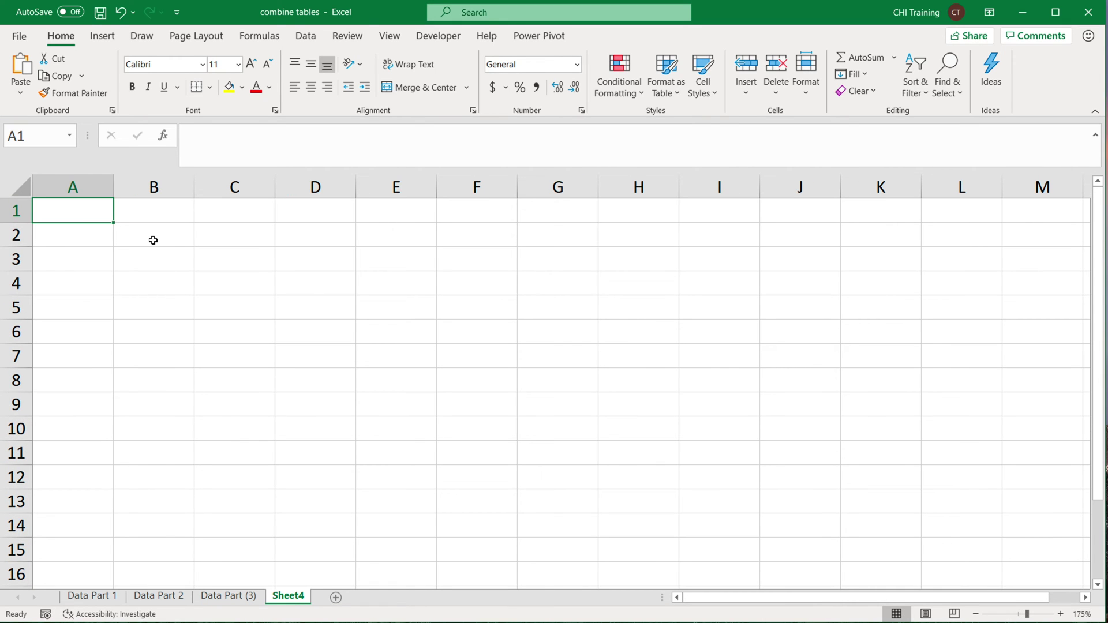
click(153, 239)
text(id)
key(Tab)
text(name)
key(Return)
text(1 2 3)
key(Up)
key(Up)
key(Up)
key(Right)
text(A AB)
key(Return)
text(C)
key(Return)
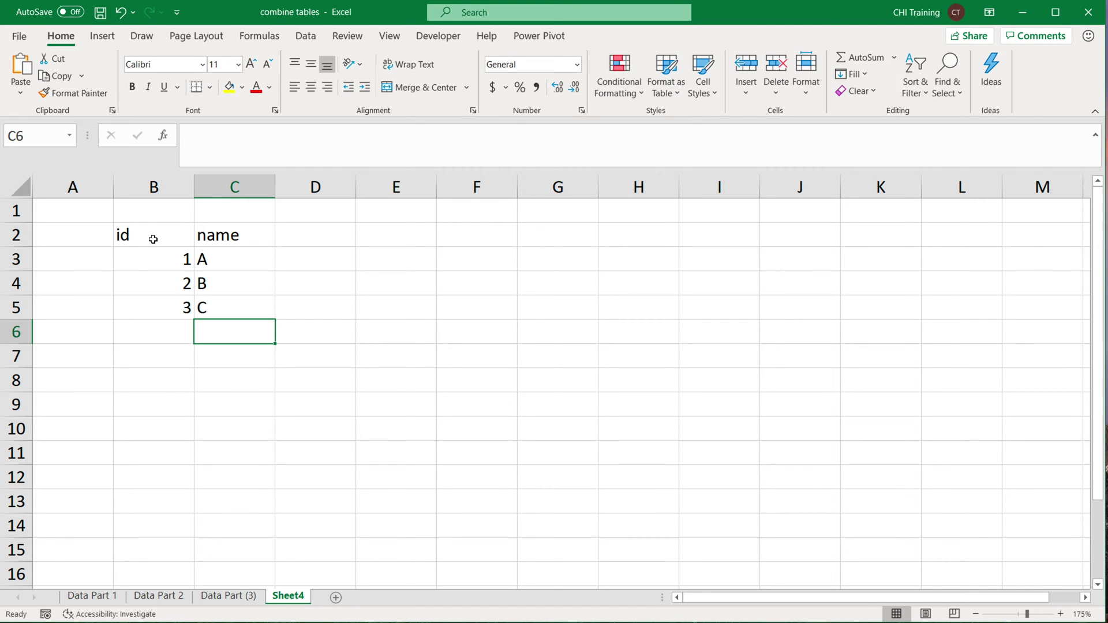
Turn B2:C5 into a table named names.
drag(153, 239, 235, 302)
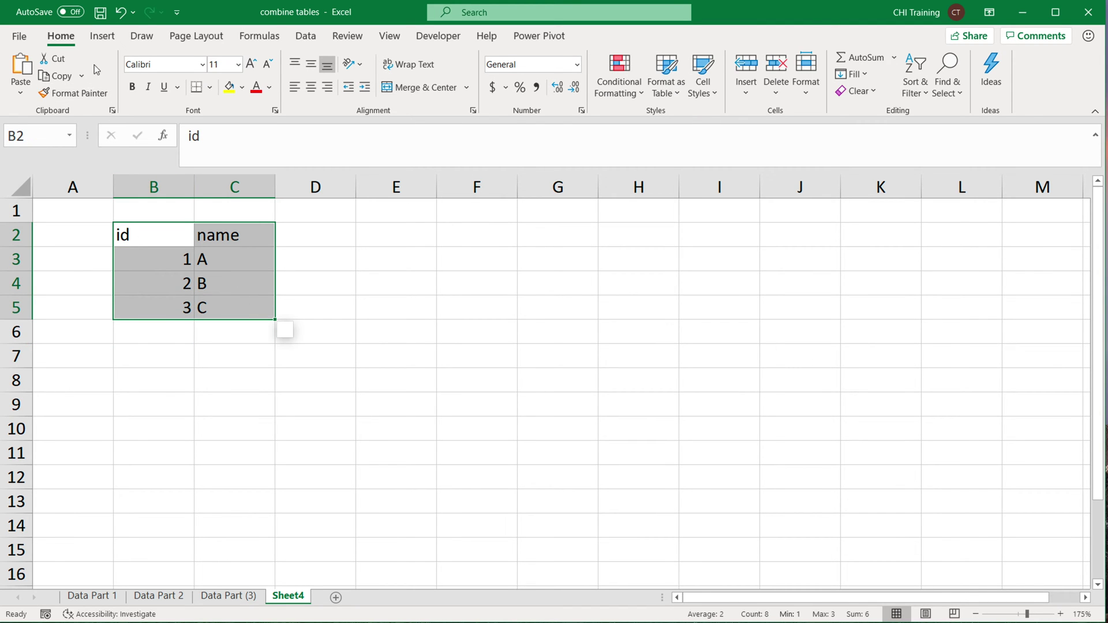
click(103, 35)
click(116, 75)
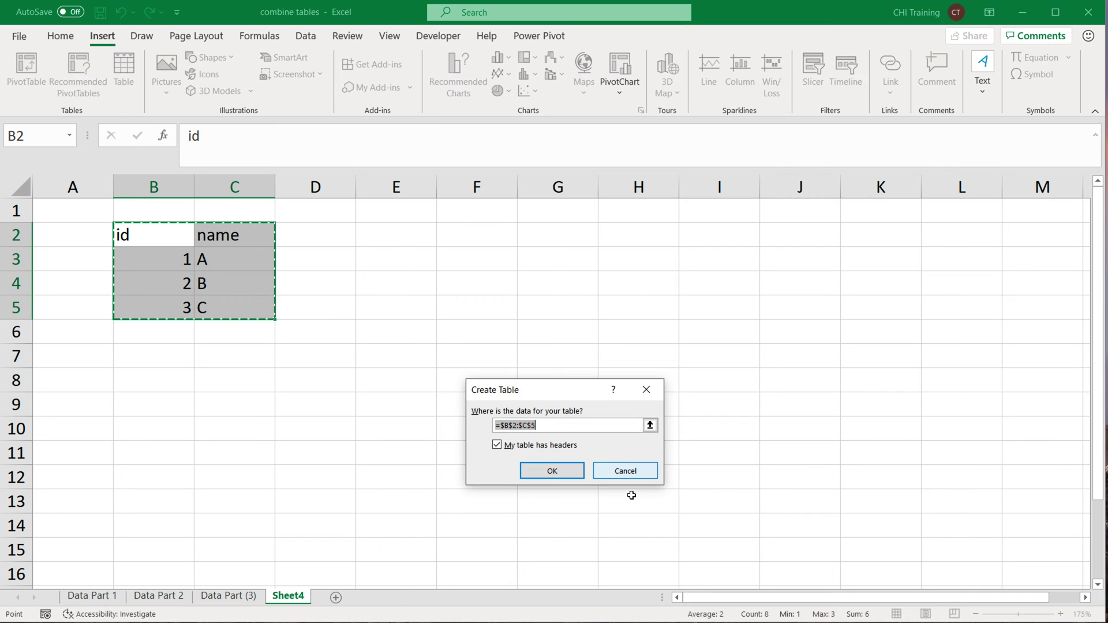
click(554, 465)
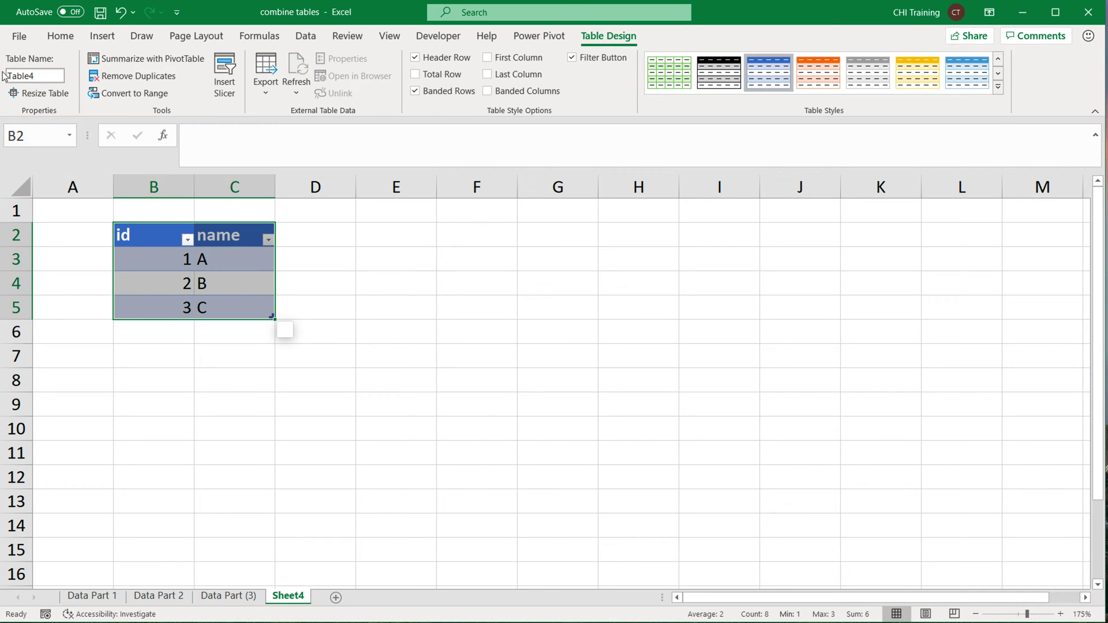
click(62, 75)
text(names)
key(Return)
Rename the new worksheet to Names Table.
double_click(294, 607)
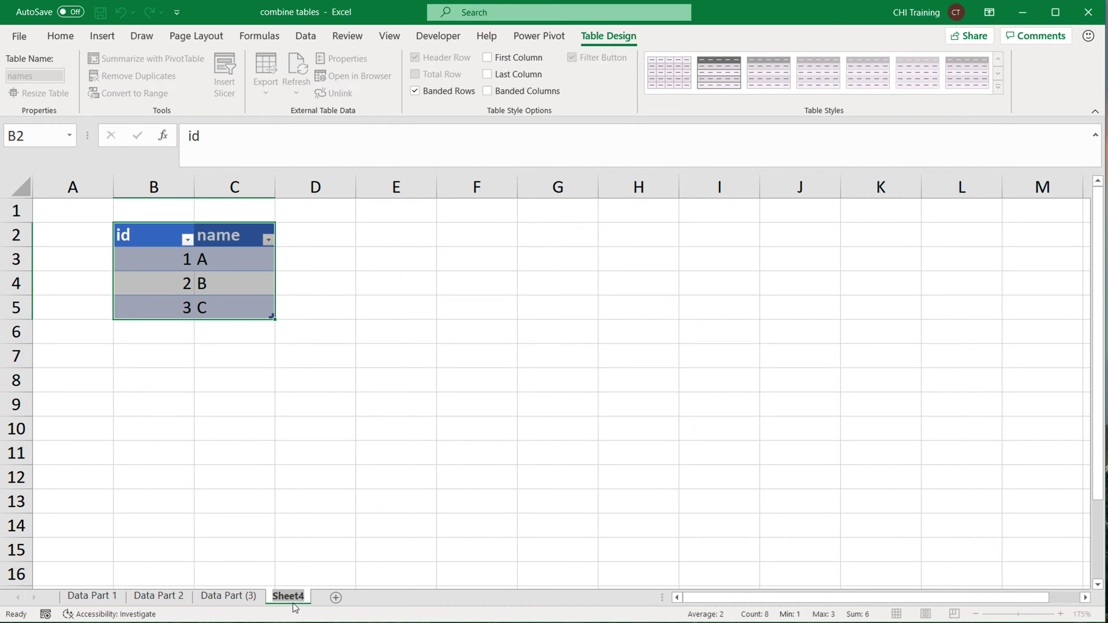
text(Names Table)
key(Return)
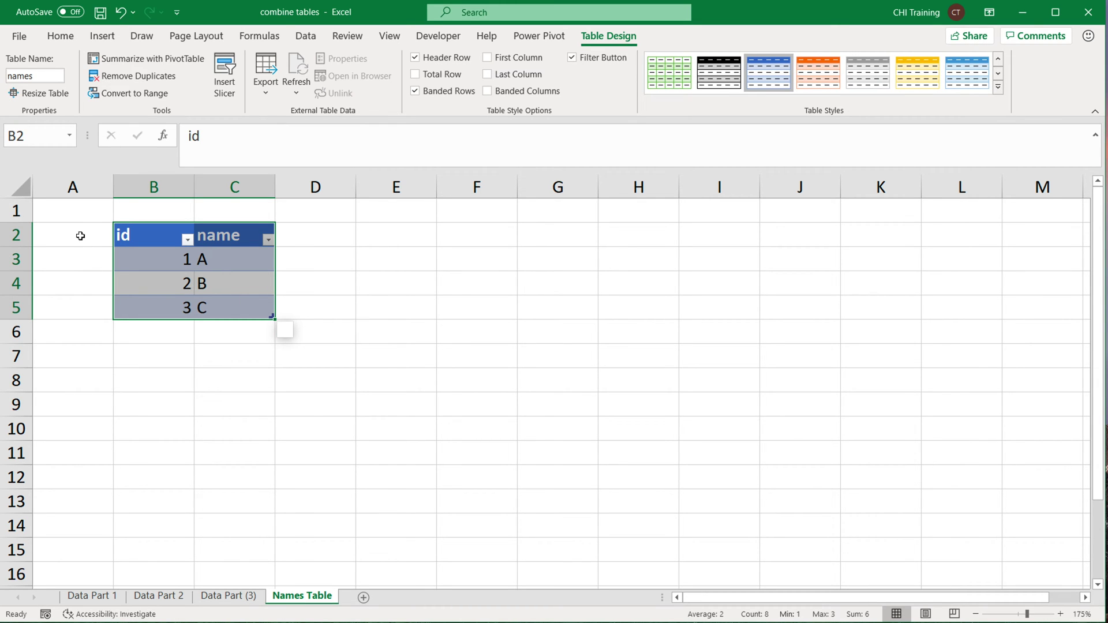
Return to Data Part (3) and show the Data > Get Data > From Other Sources choices.
click(81, 217)
click(107, 600)
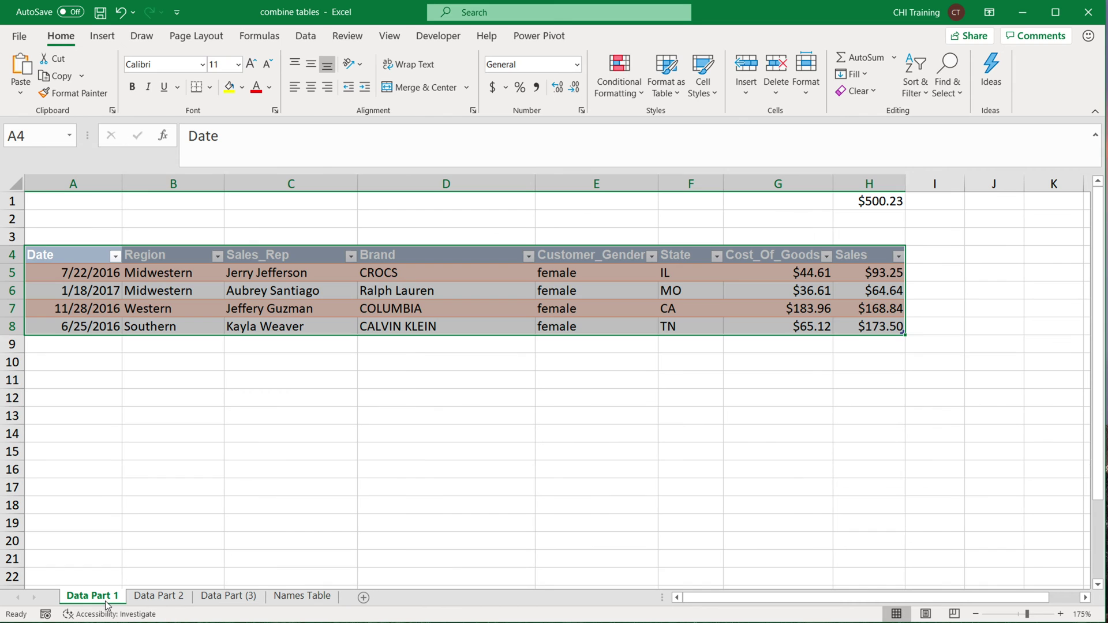
click(151, 597)
click(252, 600)
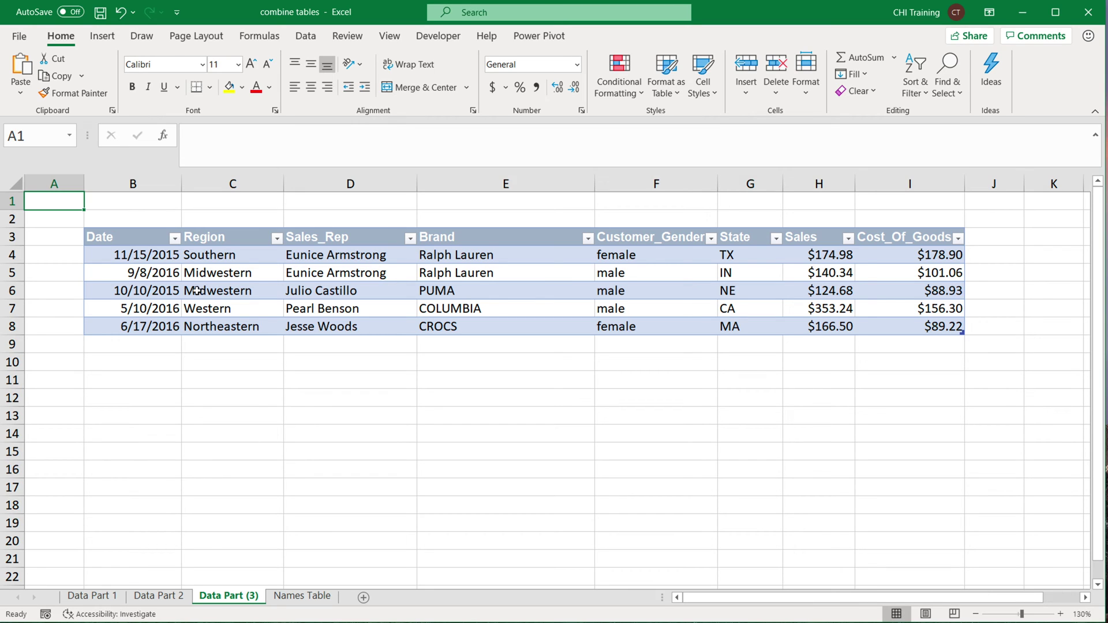
click(310, 39)
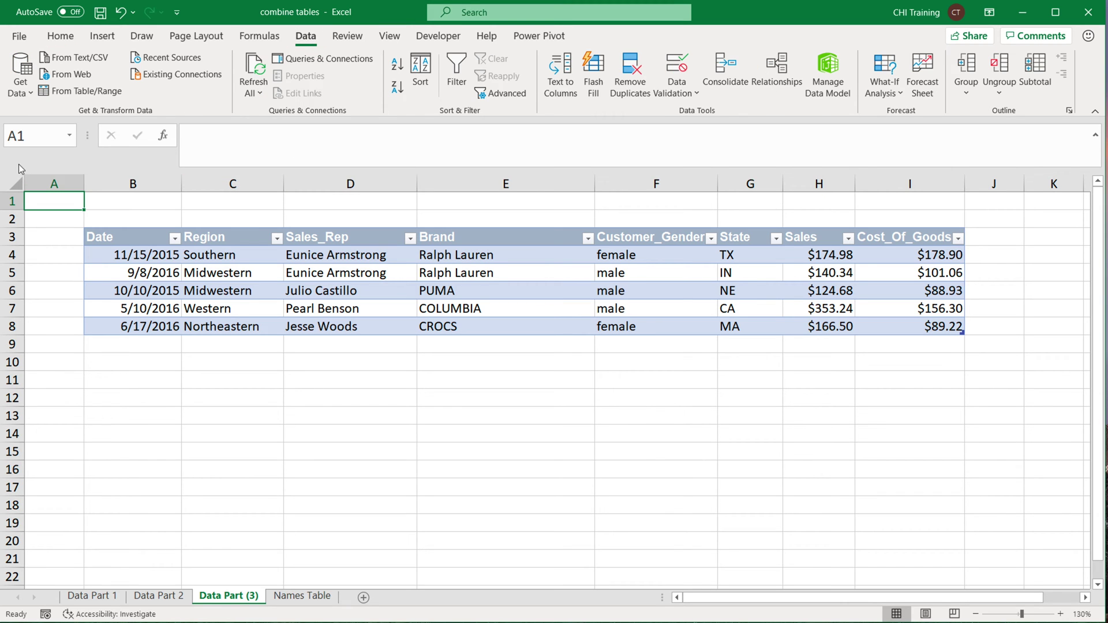
click(27, 92)
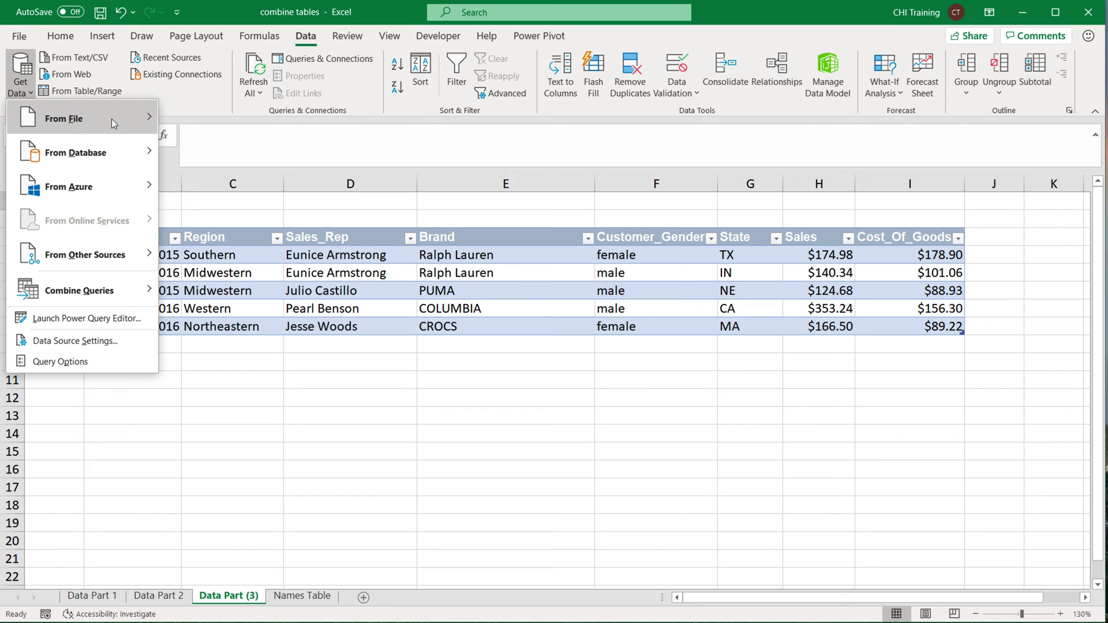
mouse_move(112, 119)
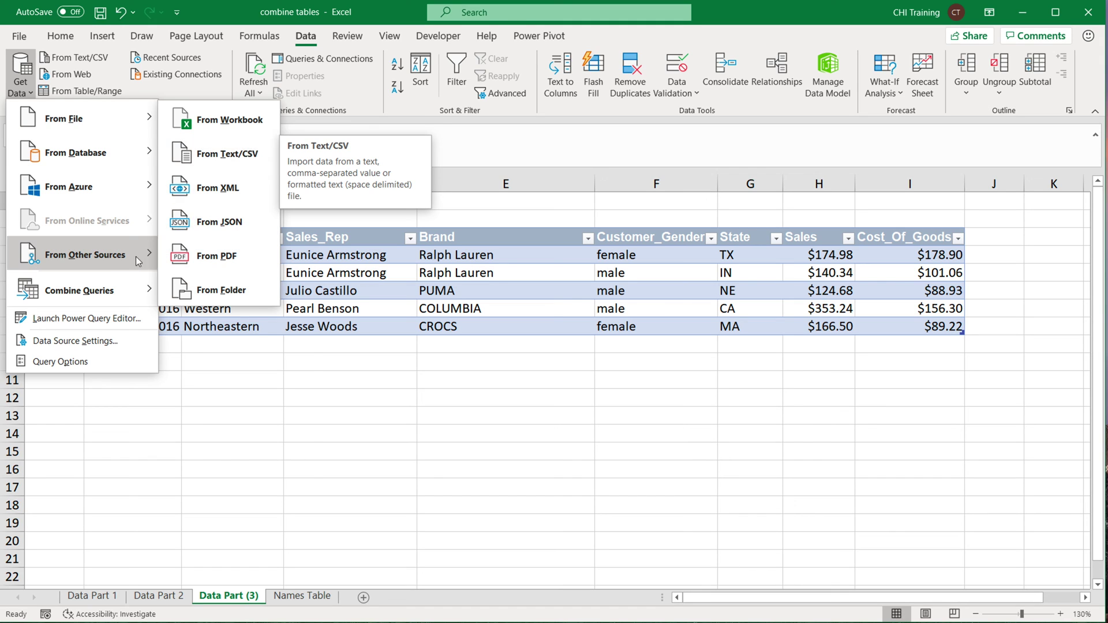
mouse_move(132, 266)
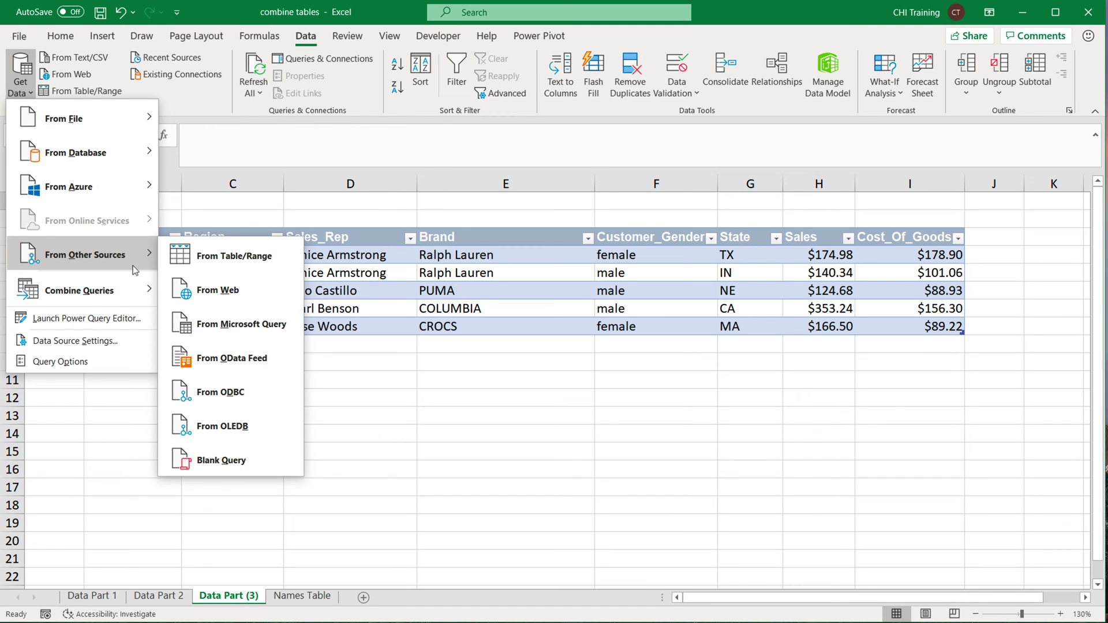
Create a blank query, Query1, and bring up its code in the Advanced Editor.
click(236, 460)
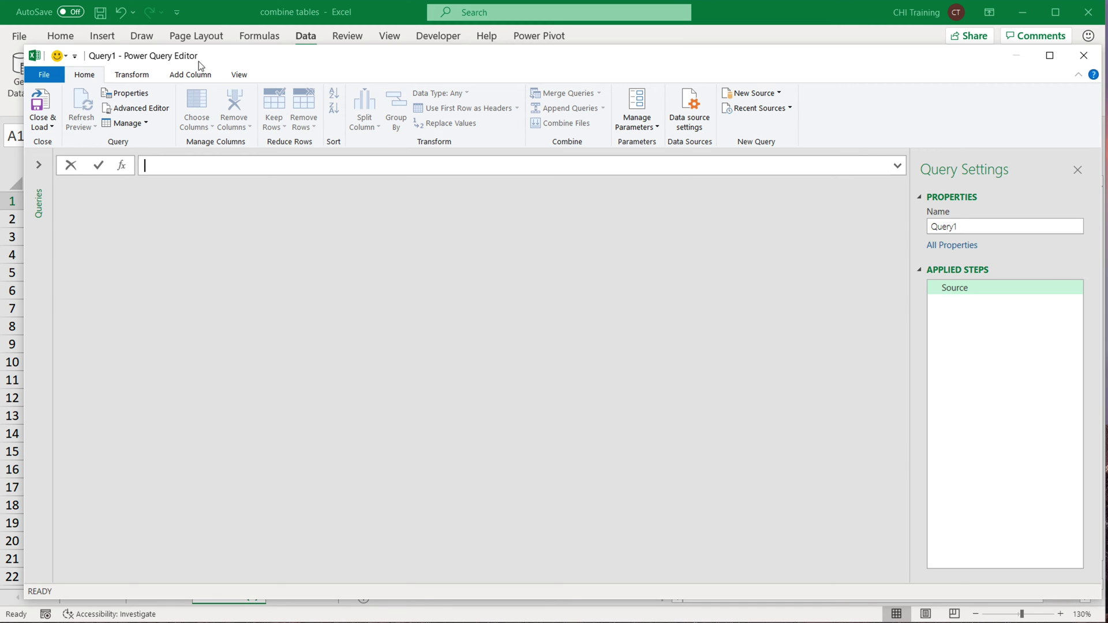
mouse_move(197, 64)
mouse_down()
mouse_move(415, 35)
mouse_move(173, 72)
mouse_move(202, 81)
mouse_up()
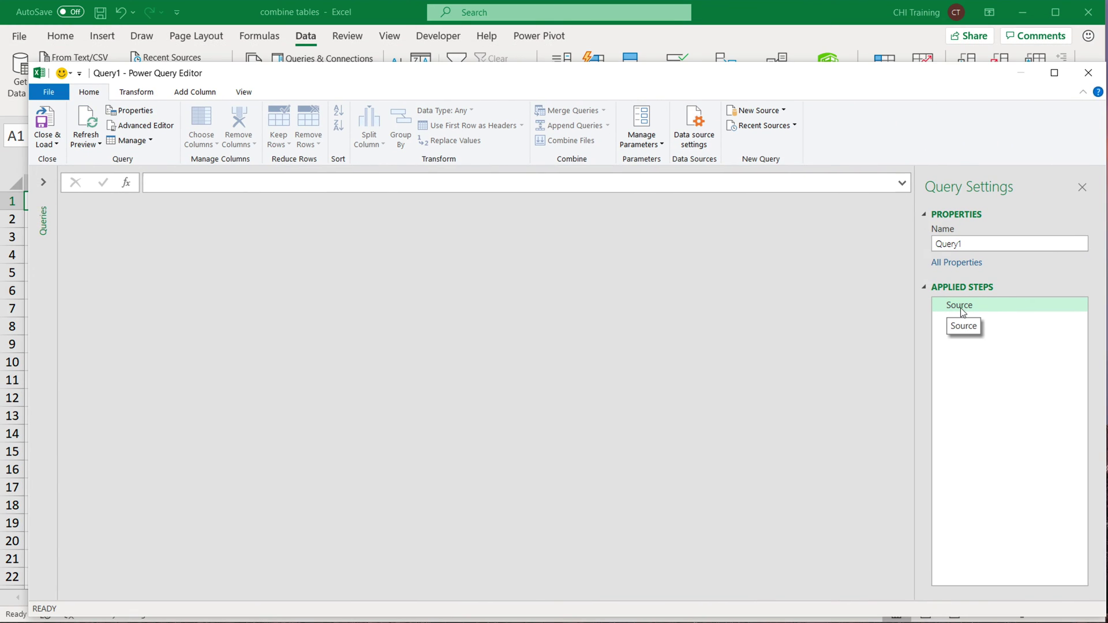
click(162, 127)
Replace the empty quotes on the Source line with Excel.CurrentWorkbook().
click(315, 232)
double_click(304, 229)
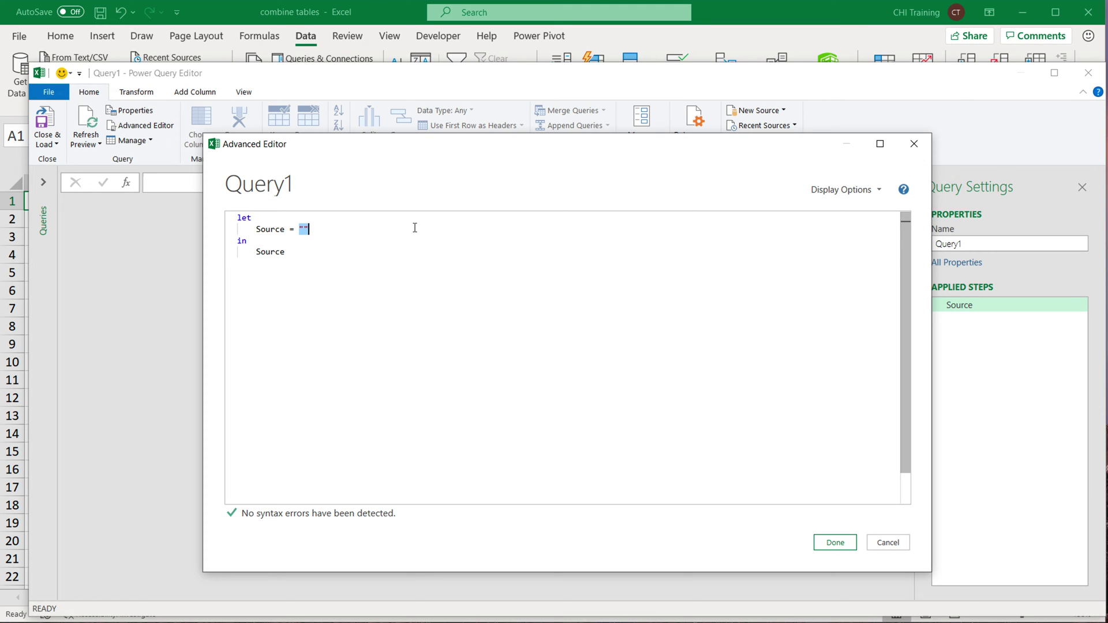
key(Delete)
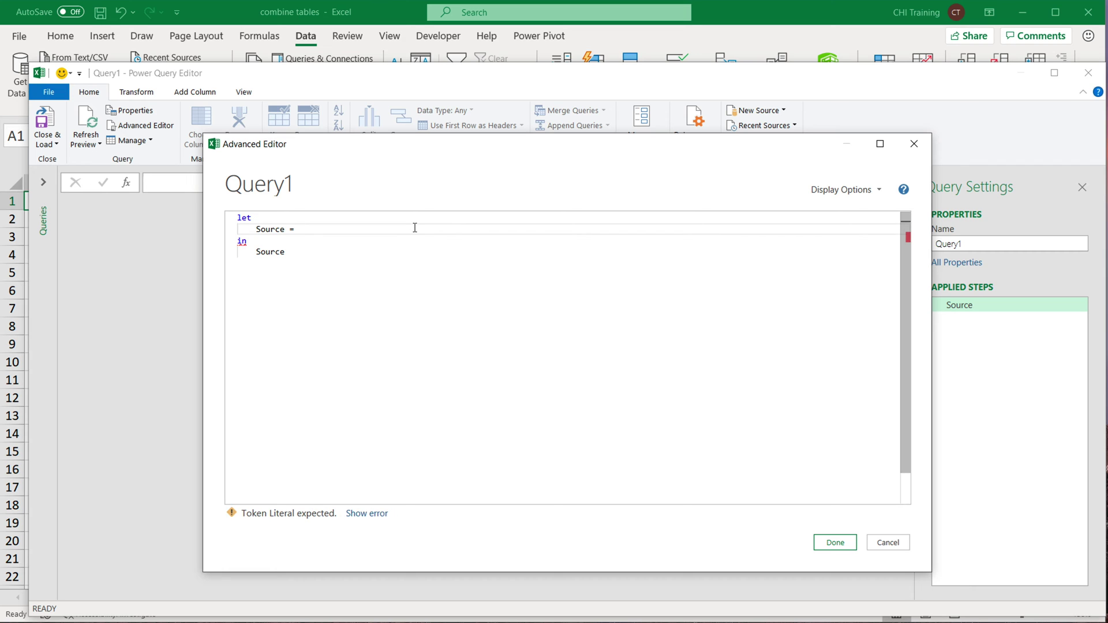
text(CurrentW)
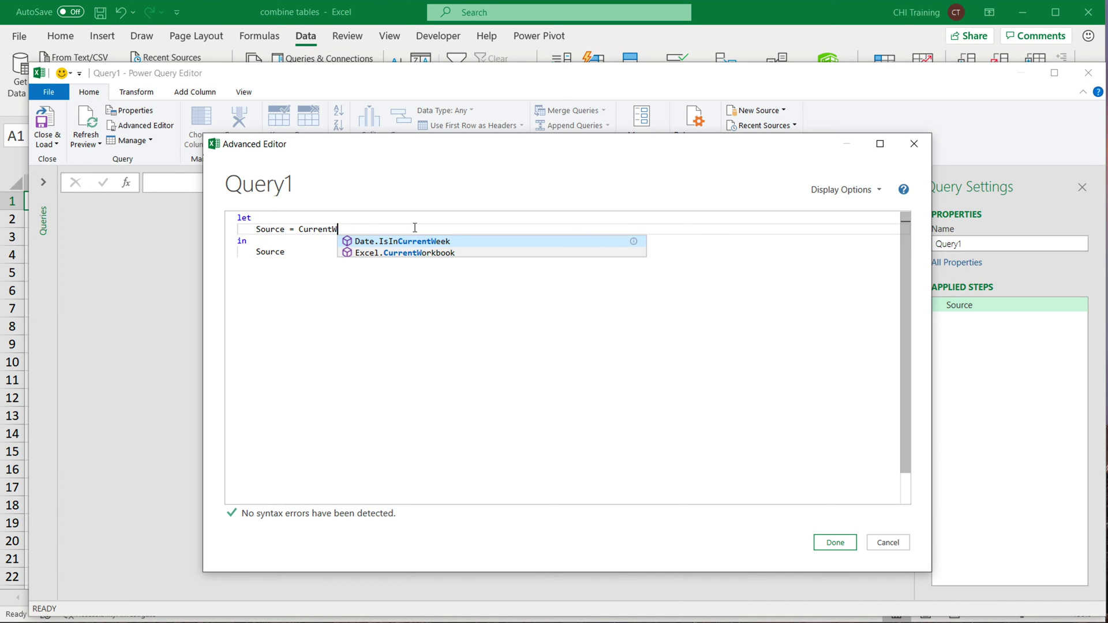
key(Down)
key(Tab)
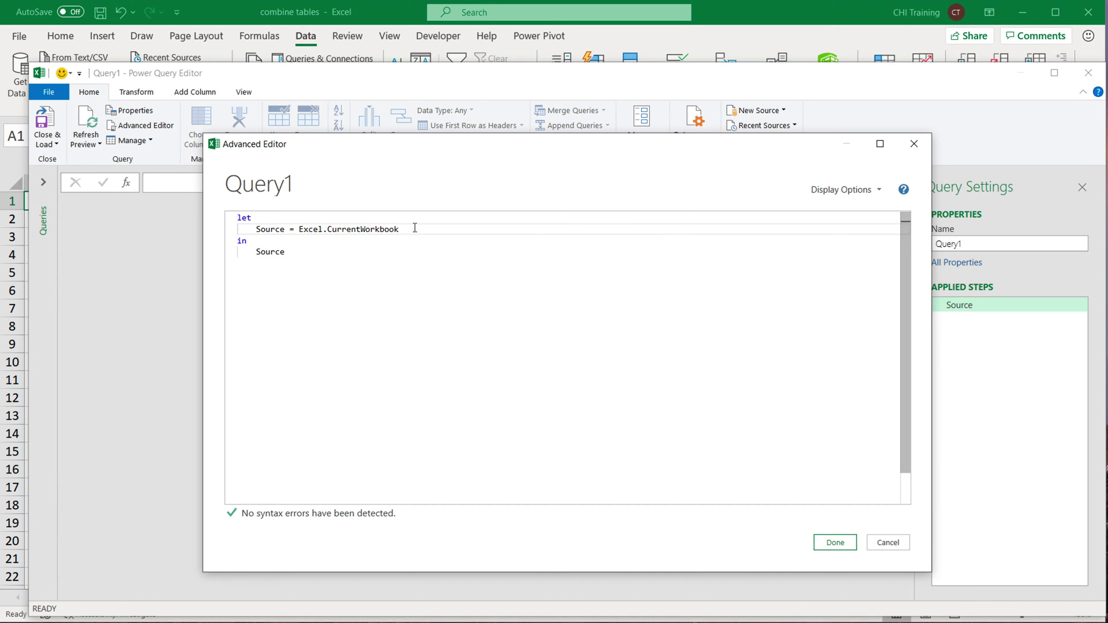
text(()
key(Down)
key(Down)
double_click(331, 229)
click(365, 230)
key(Down)
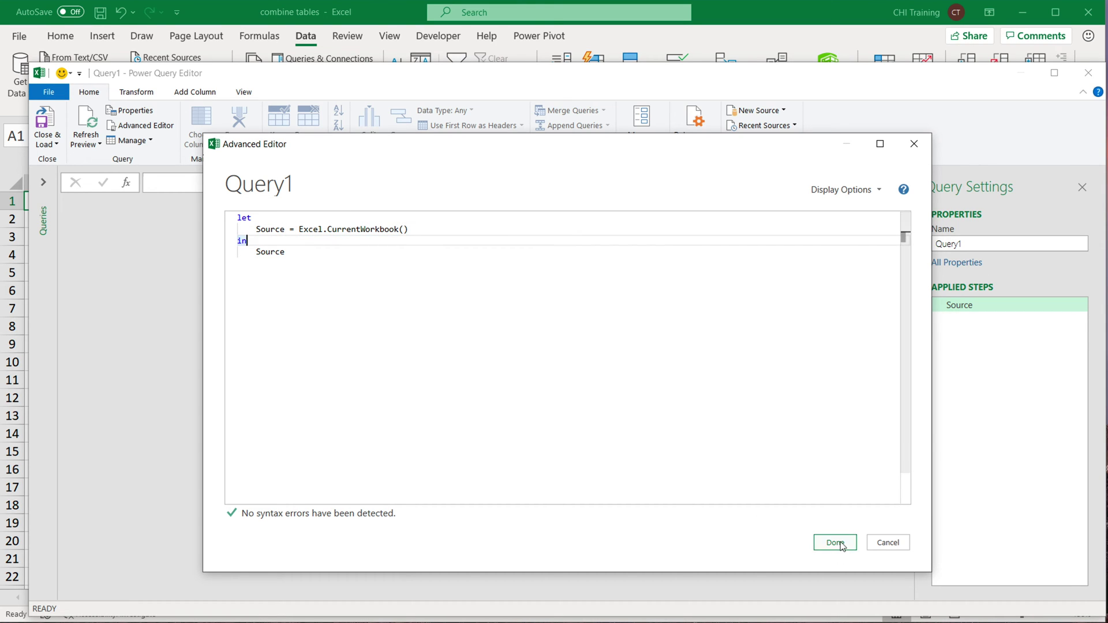
click(836, 541)
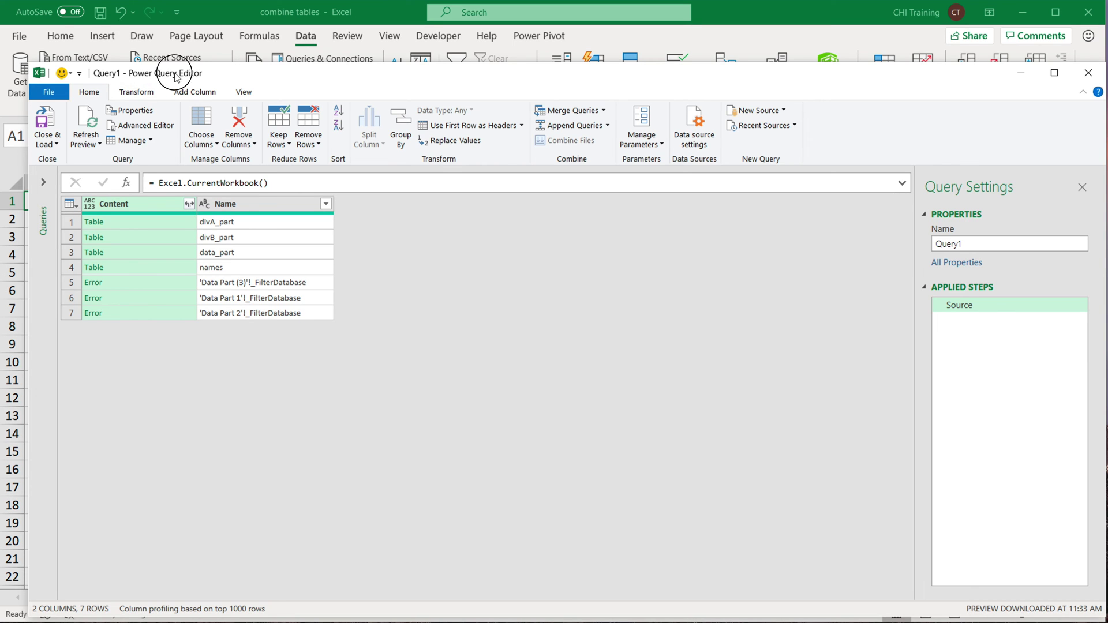
drag(147, 80, 618, 58)
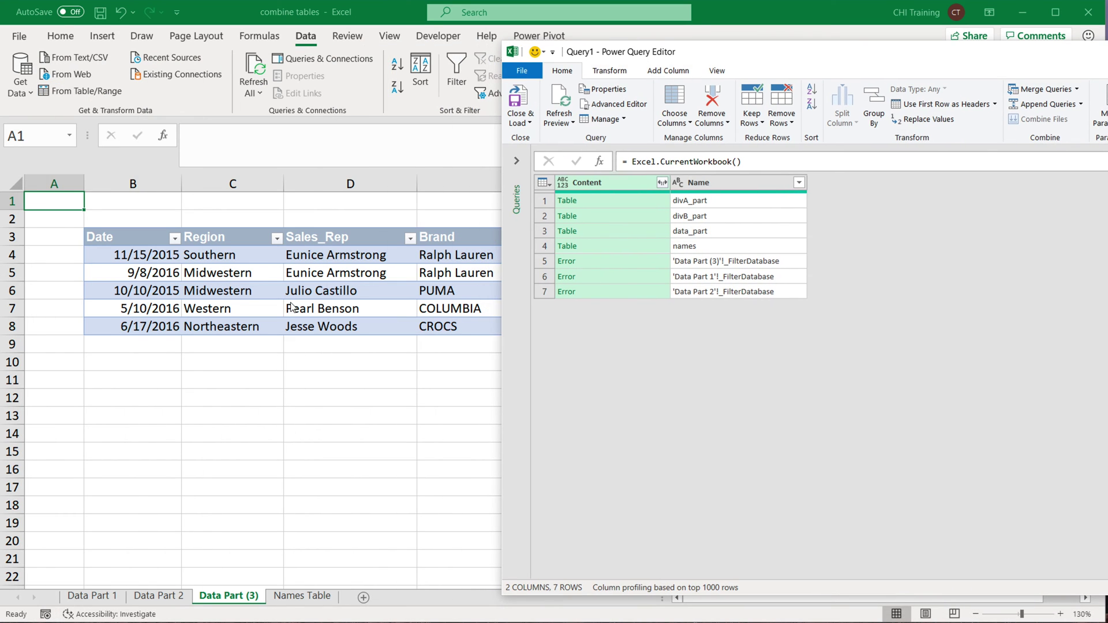
drag(715, 60, 397, 122)
click(397, 264)
click(395, 278)
click(394, 292)
click(393, 308)
click(401, 323)
click(402, 339)
click(402, 354)
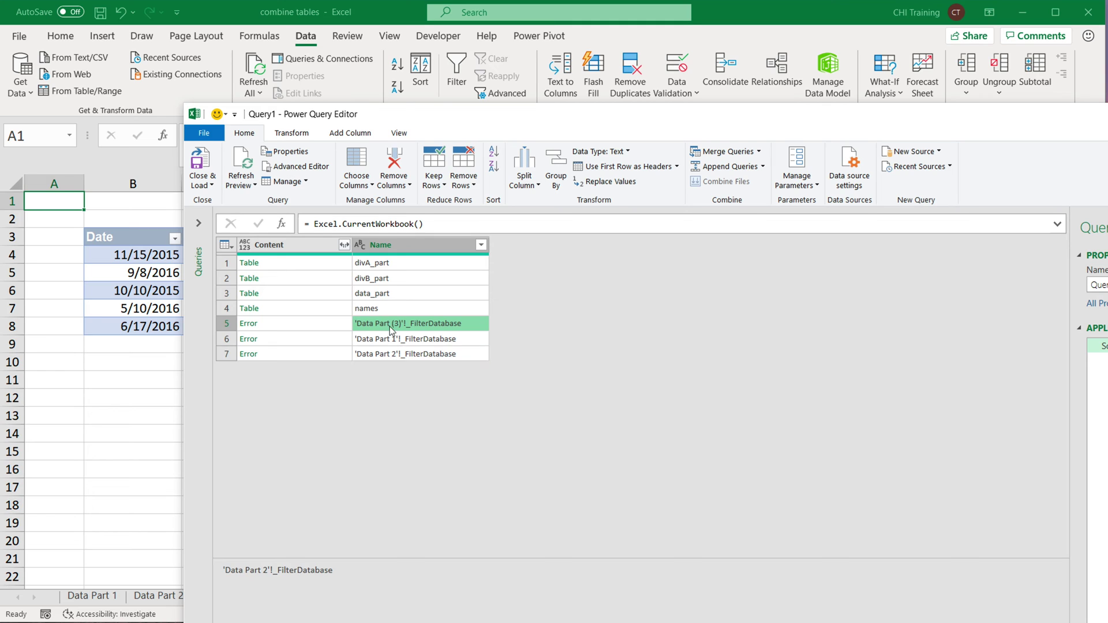
click(392, 324)
click(388, 344)
click(395, 355)
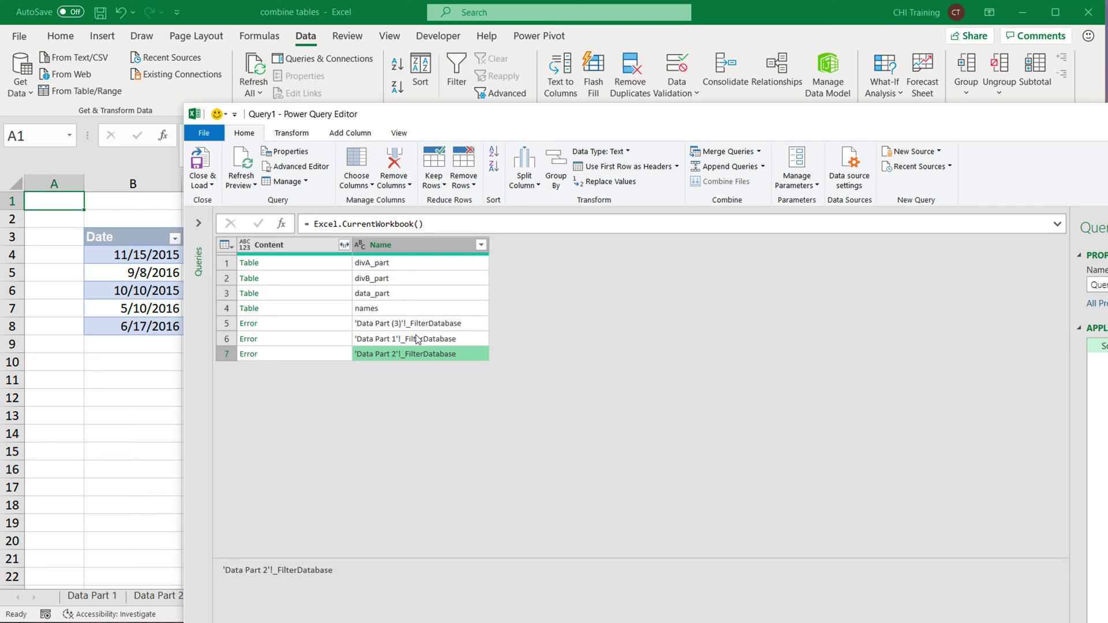
click(383, 265)
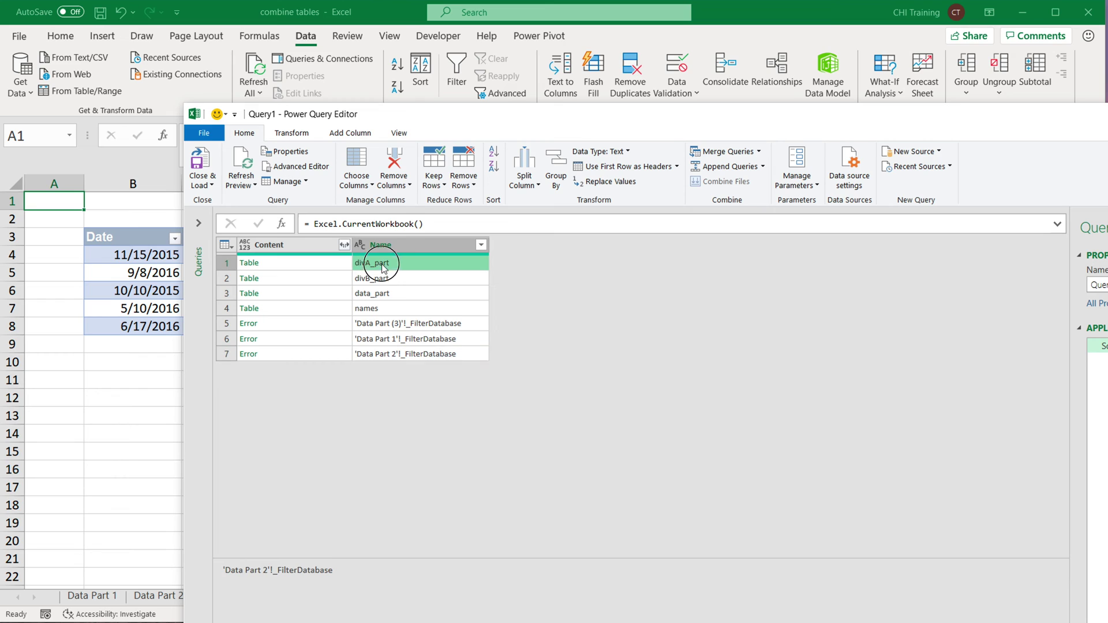
click(387, 280)
click(390, 294)
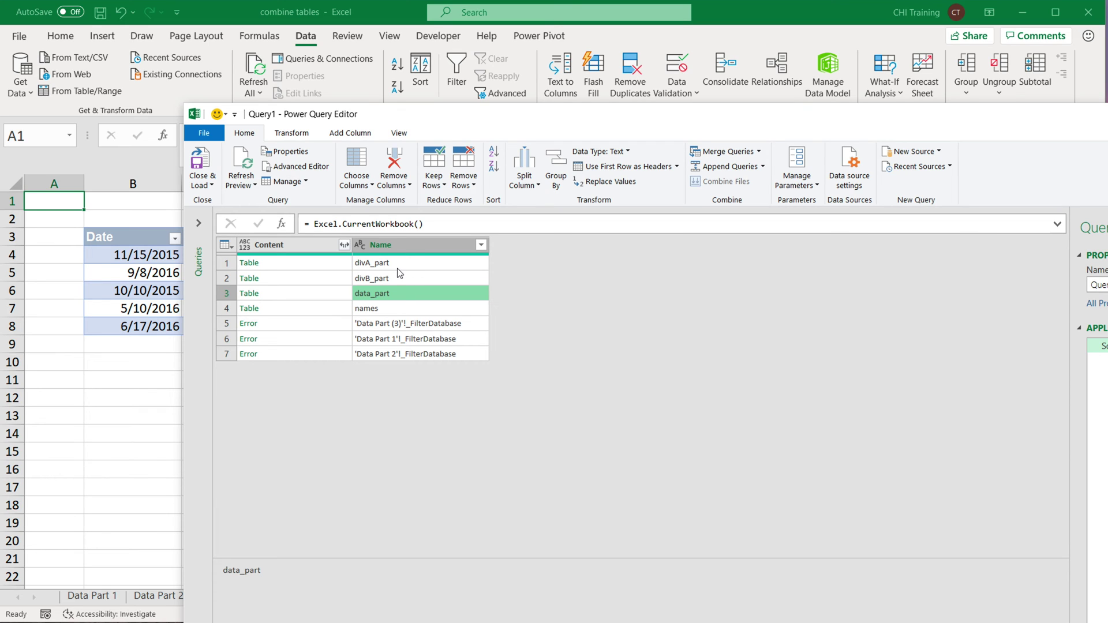
click(403, 263)
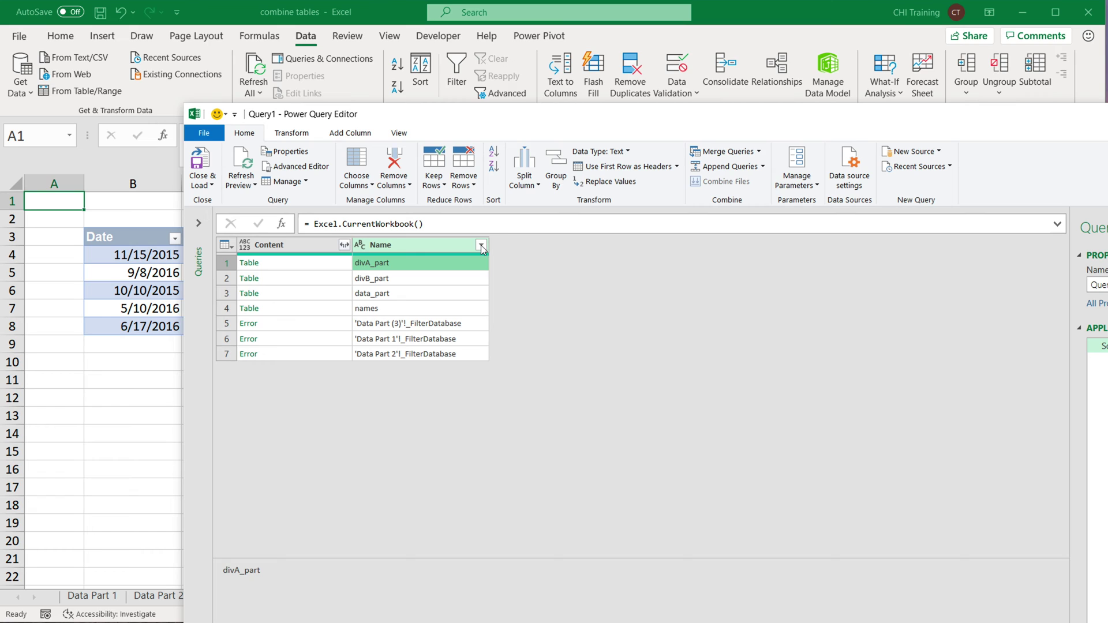
Apply an Ends With '_part' text filter to the Name column, leaving divA_part, divB_part and data_part.
click(481, 245)
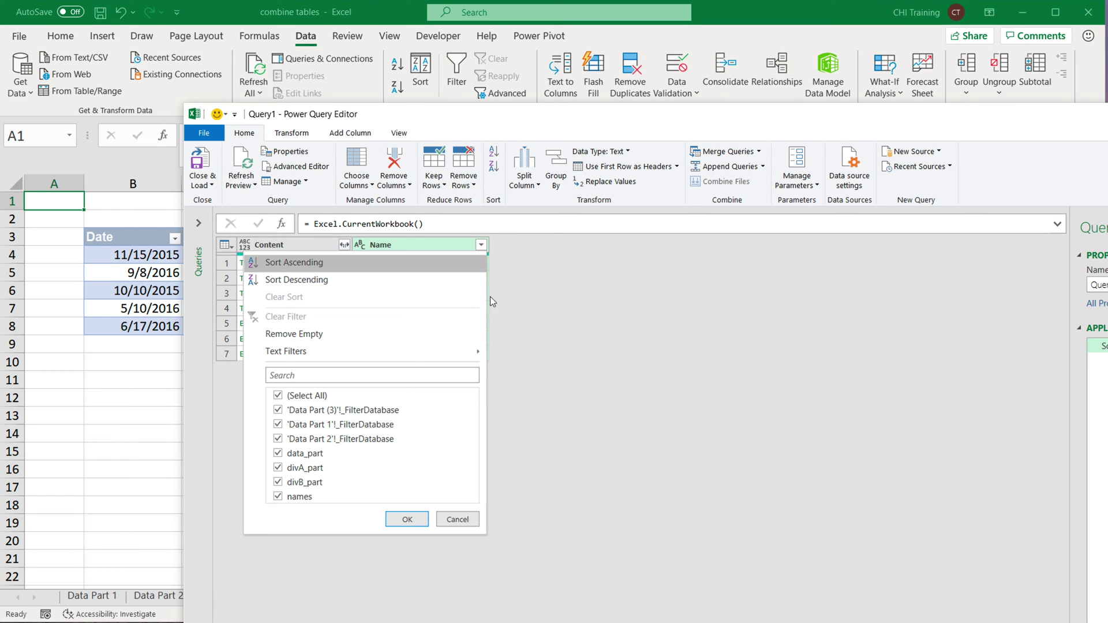
mouse_move(423, 355)
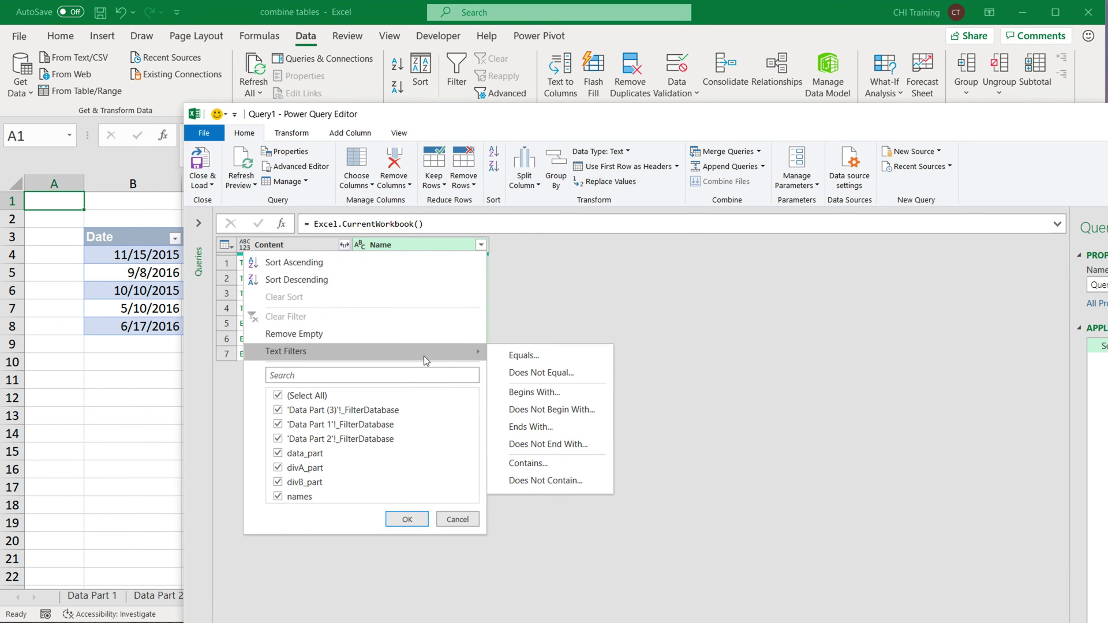
click(551, 428)
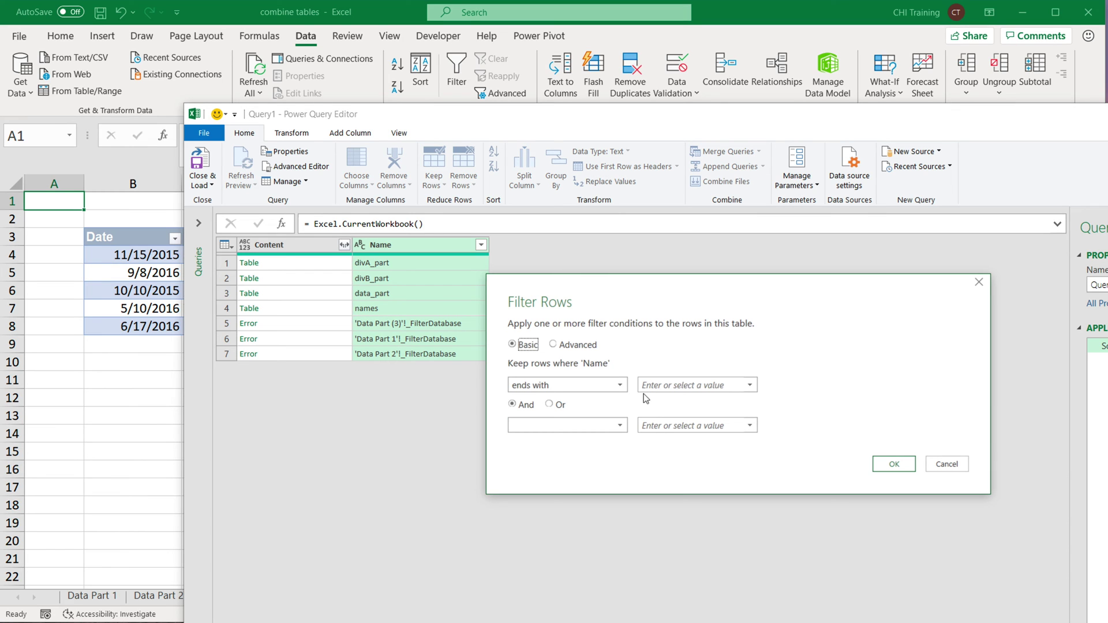
click(691, 385)
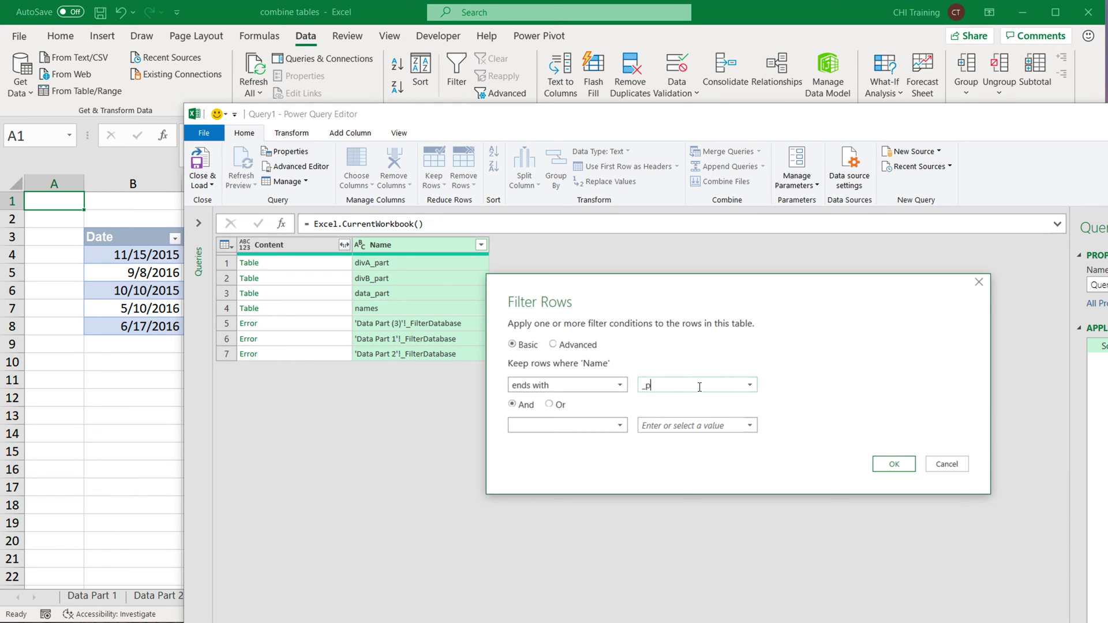
text(_part)
click(904, 466)
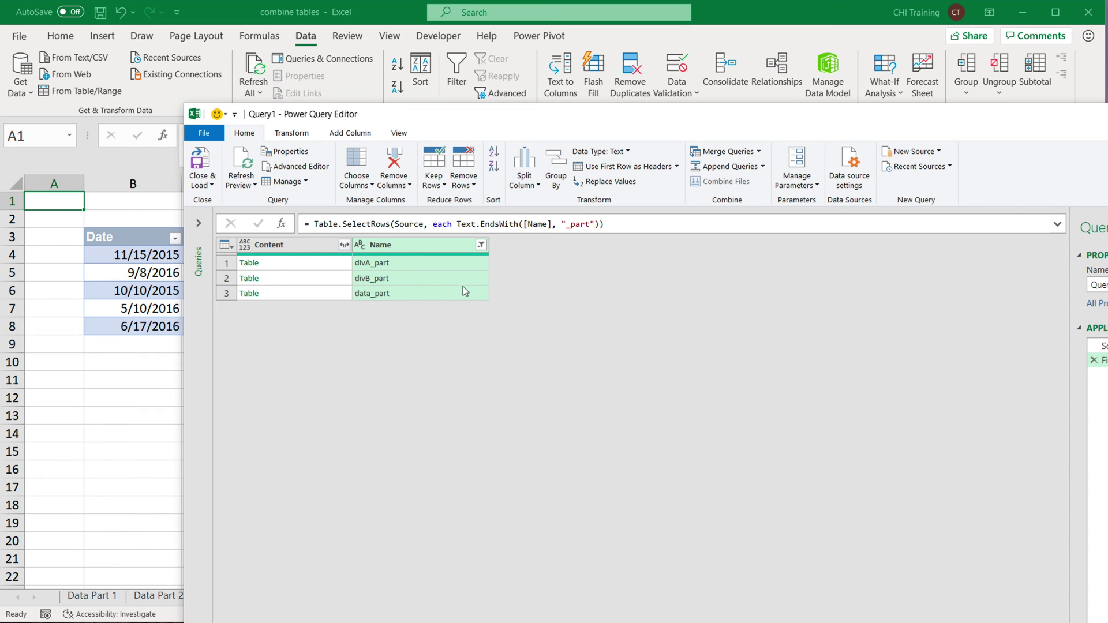
Expand the Content column with all nested table columns included.
drag(544, 117, 425, 82)
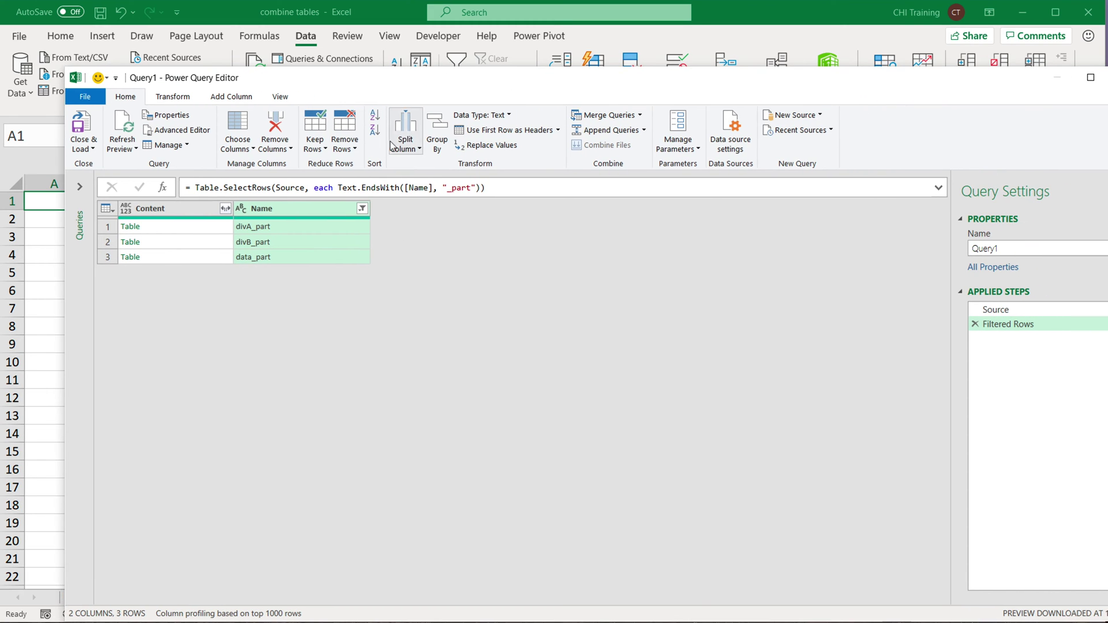
click(226, 208)
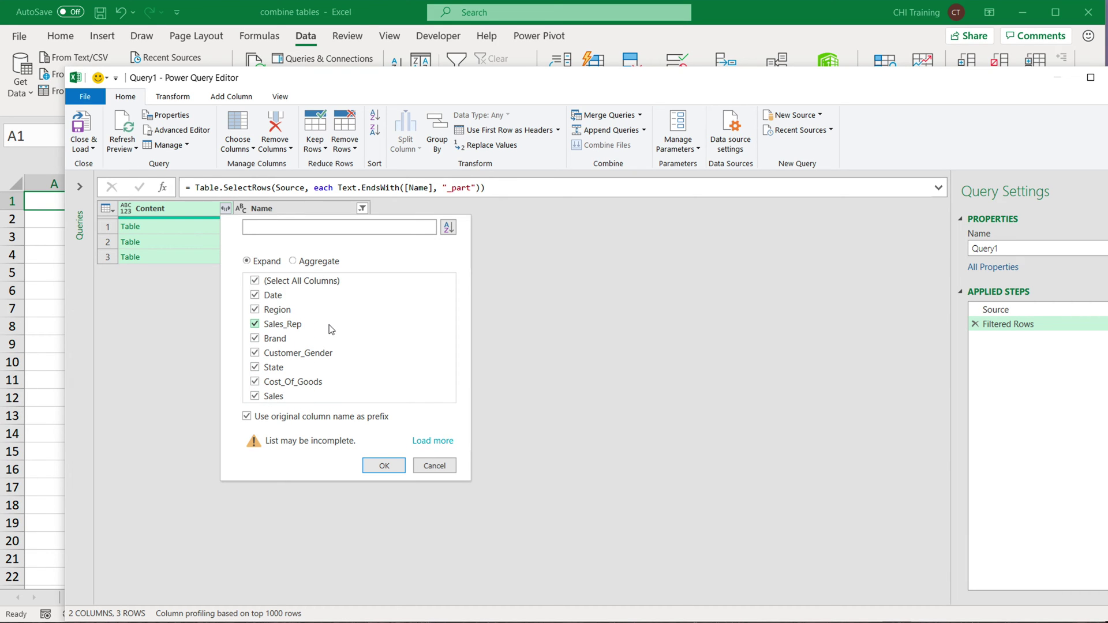
click(385, 466)
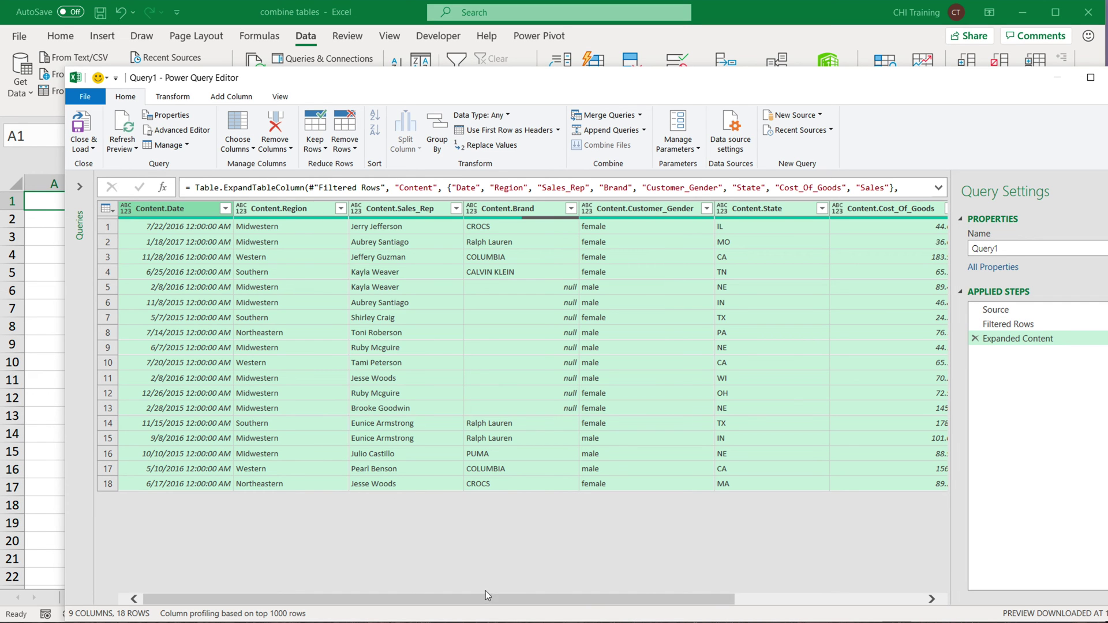
Scroll through the 18 expanded rows, checking source tables and the null Brand in row 5.
drag(431, 600, 672, 616)
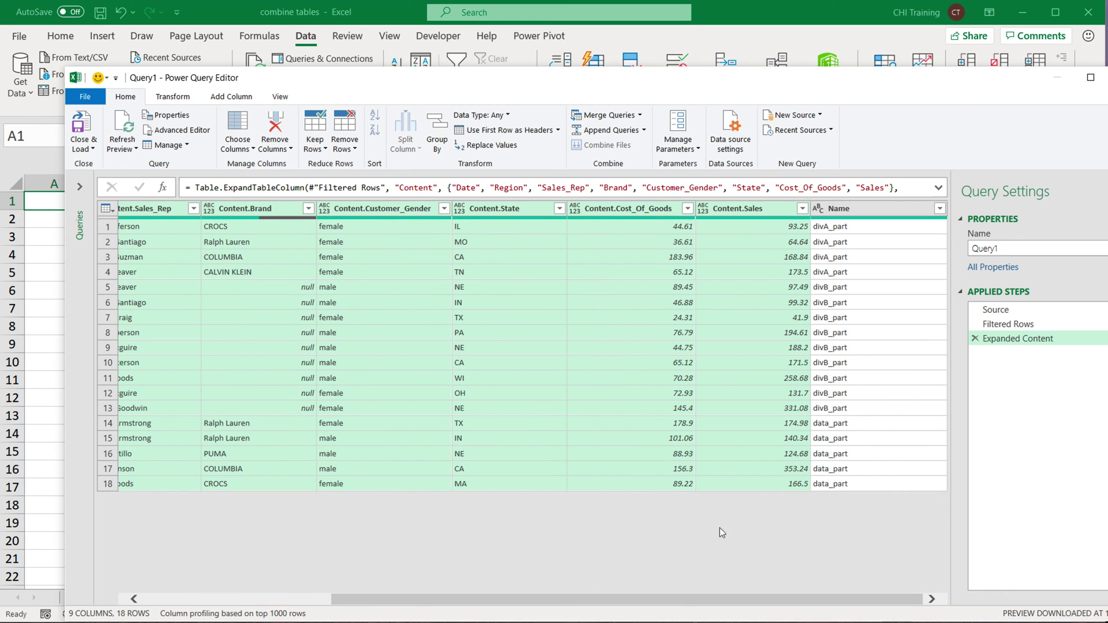
click(866, 229)
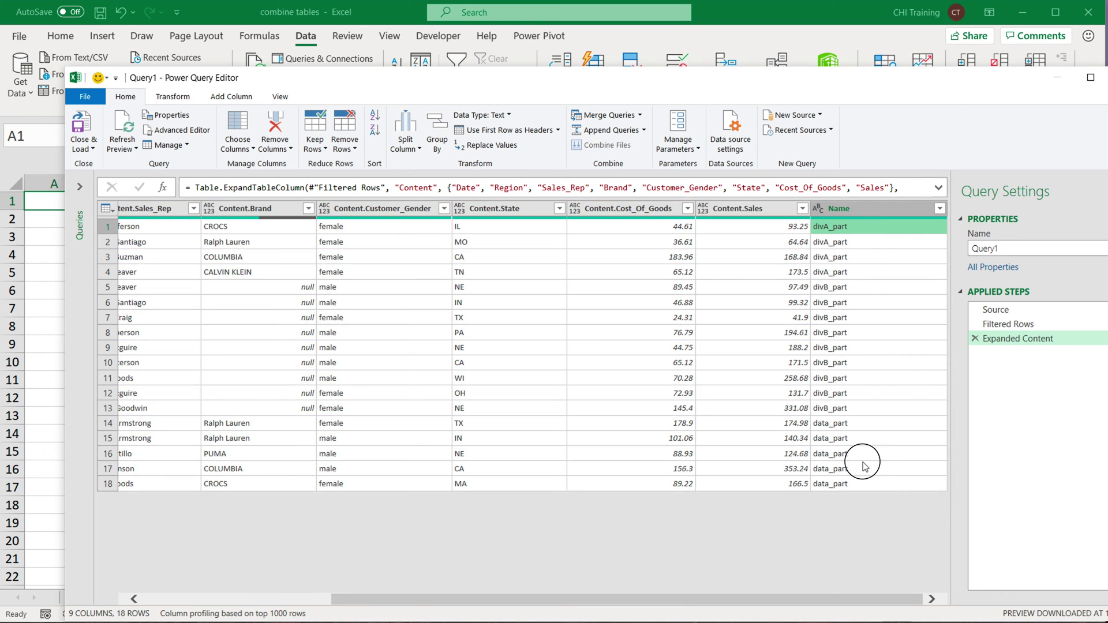
click(863, 484)
drag(358, 512, 91, 502)
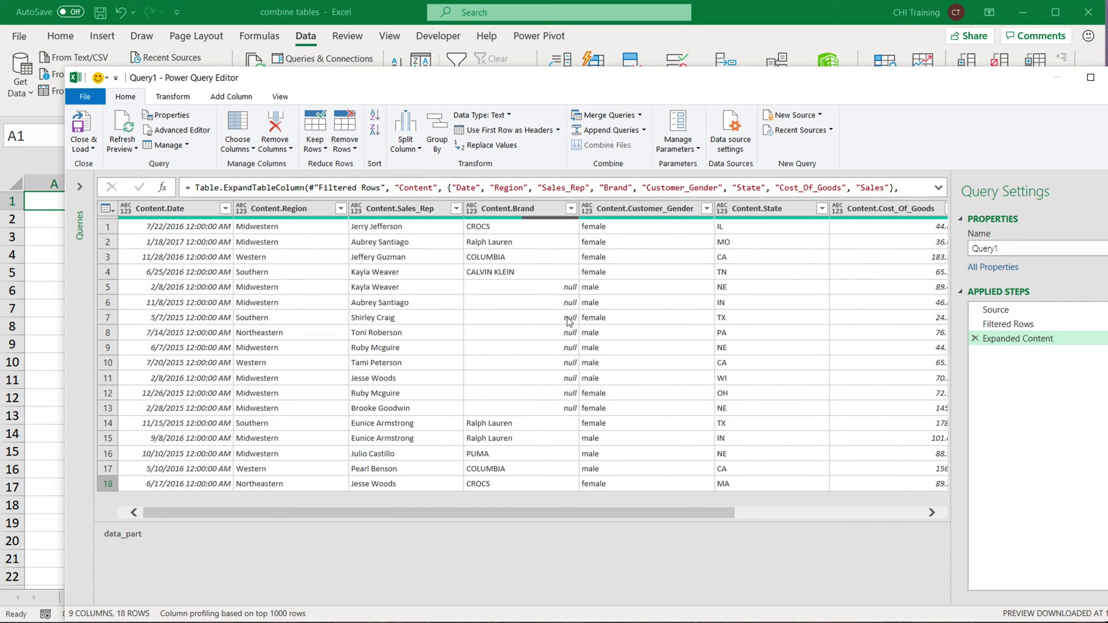
click(562, 288)
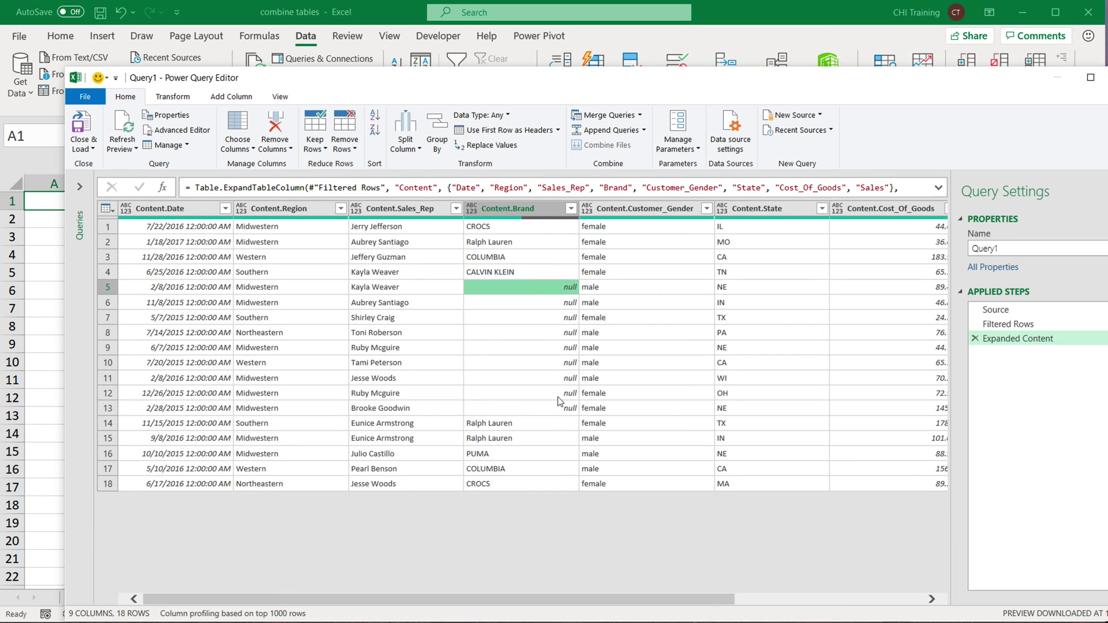
drag(601, 512, 788, 513)
click(841, 287)
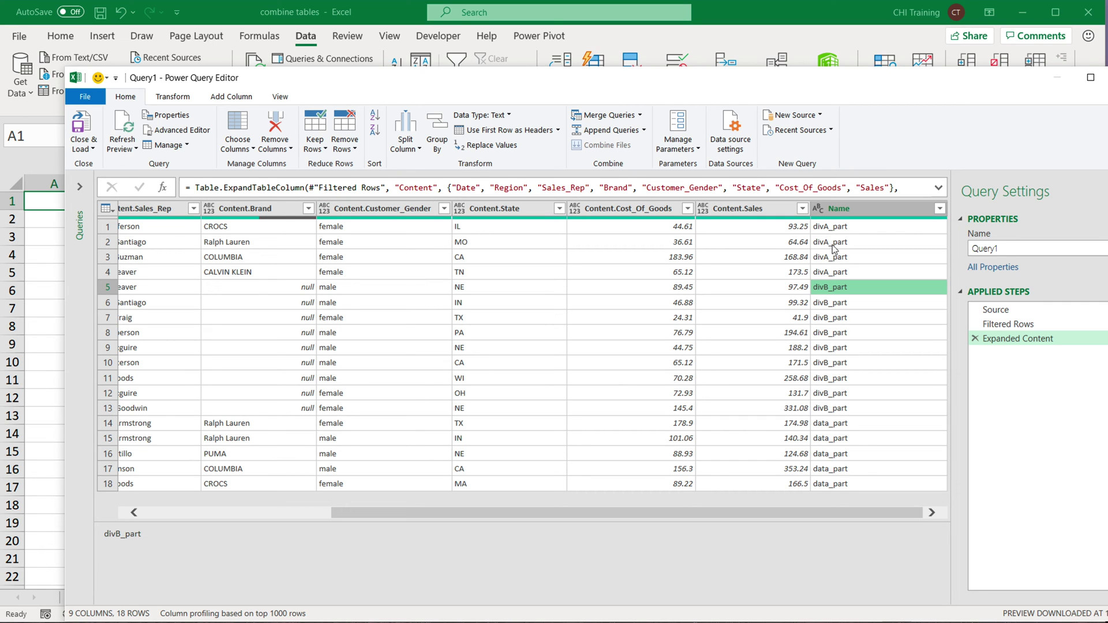
drag(797, 514, 544, 522)
drag(520, 86, 455, 84)
Rename Query1 to 'Master Table' and Close & Load it onto a new sheet as Master_Table.
click(924, 247)
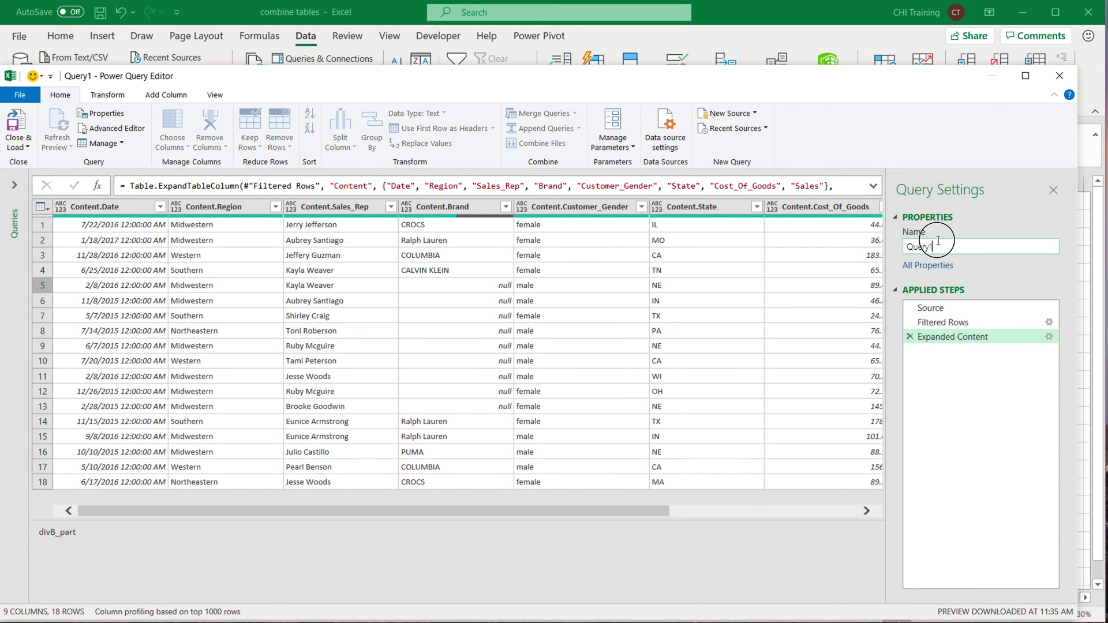
double_click(930, 248)
key(Return)
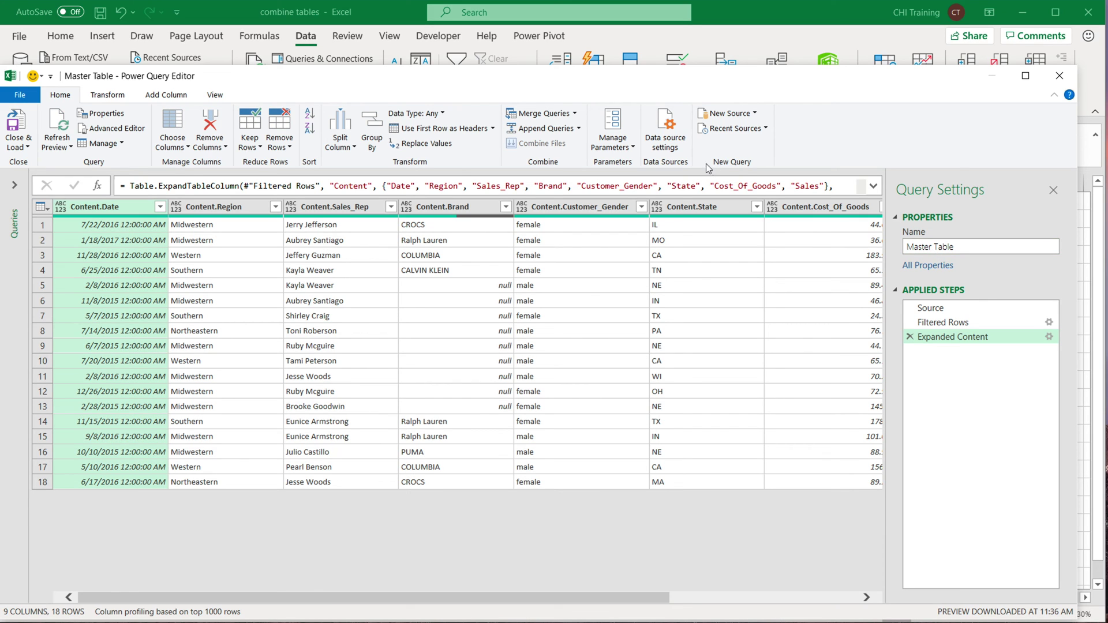
drag(233, 75, 296, 67)
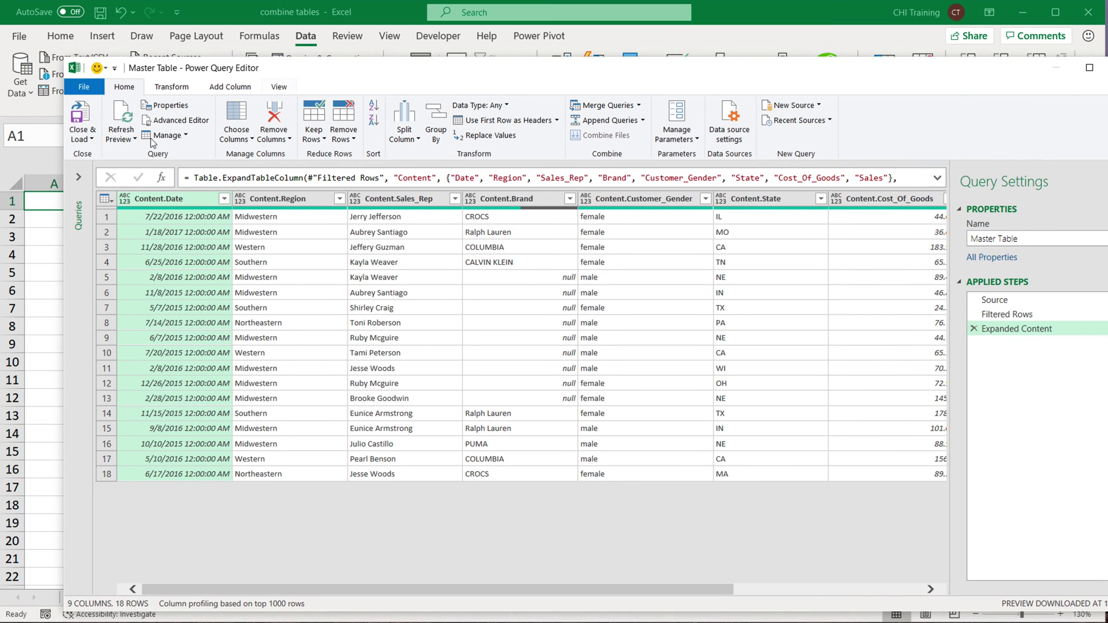
click(91, 139)
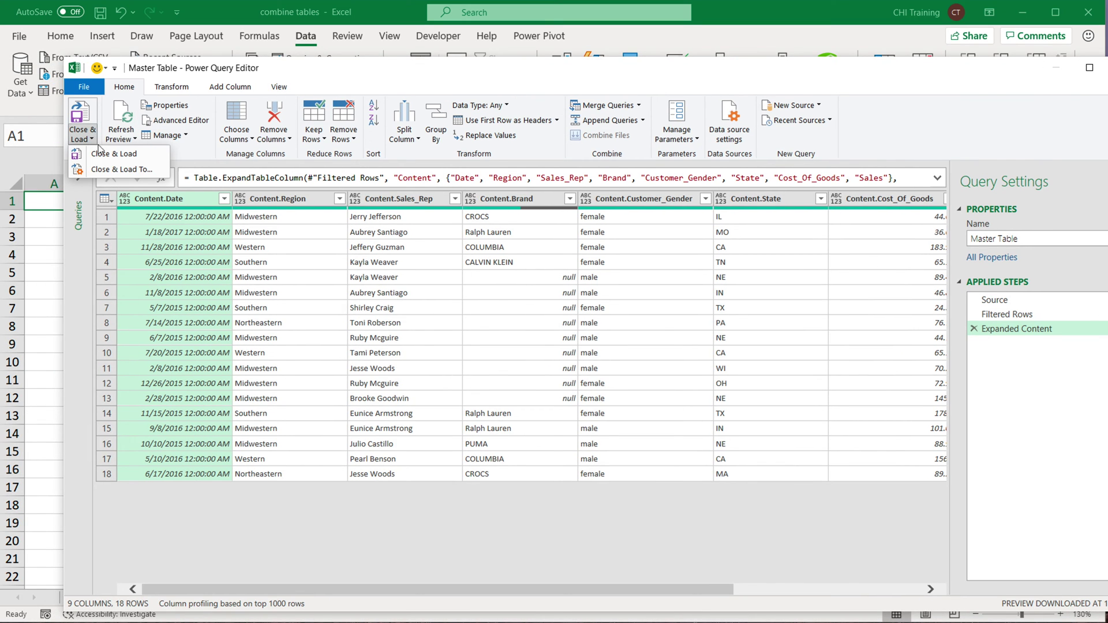
click(122, 156)
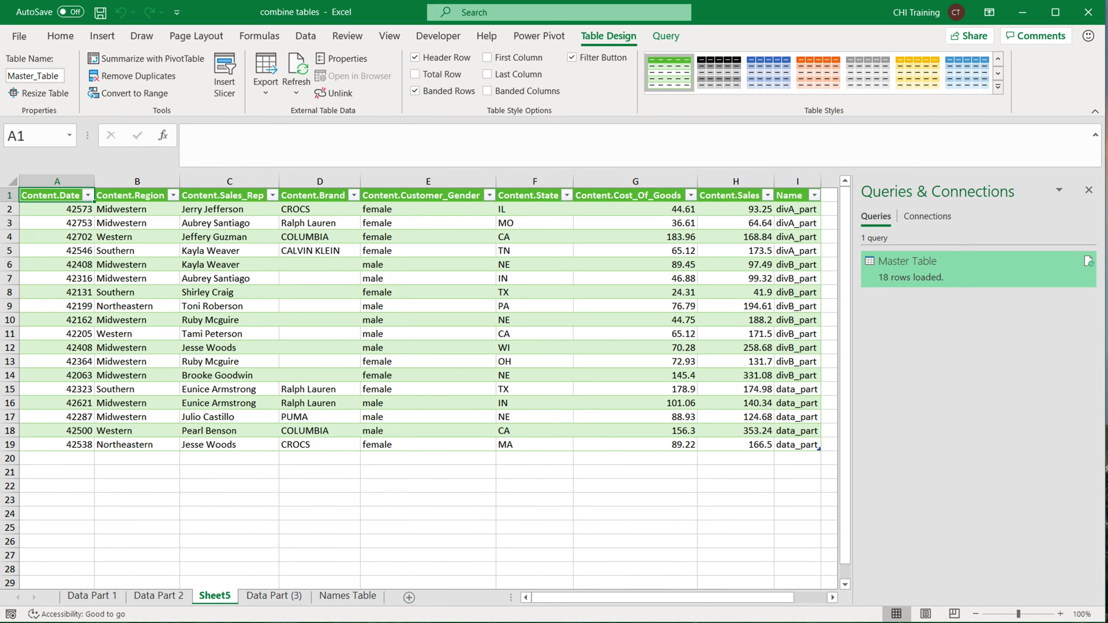
Move Sheet5 to the end after Names Table and rename it Master.
drag(215, 600, 381, 600)
text(Master)
key(Return)
click(243, 334)
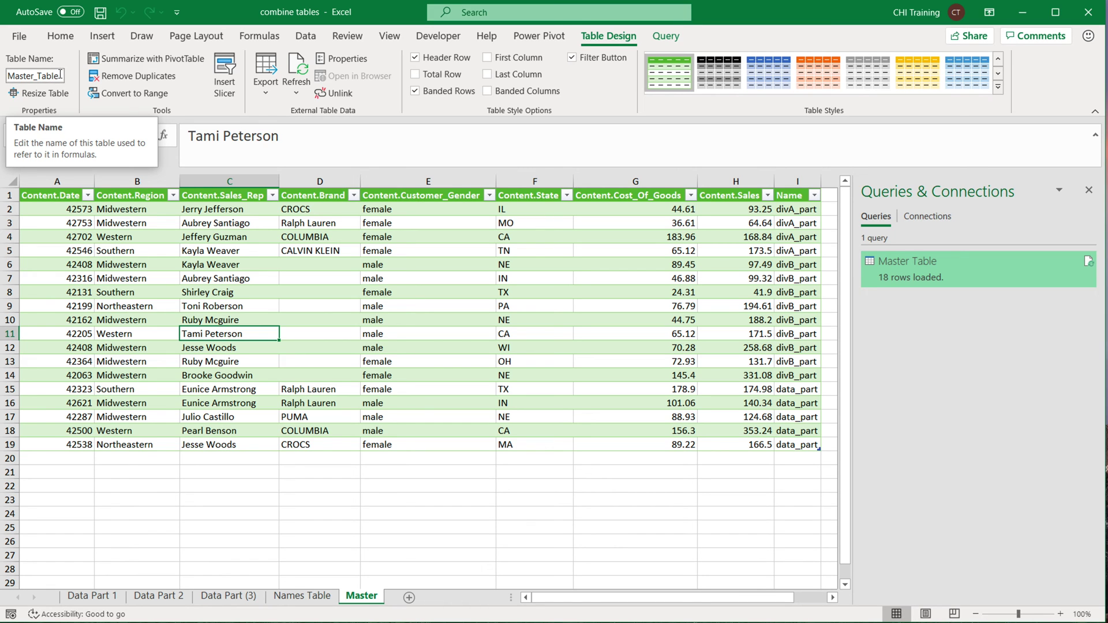
mouse_move(923, 261)
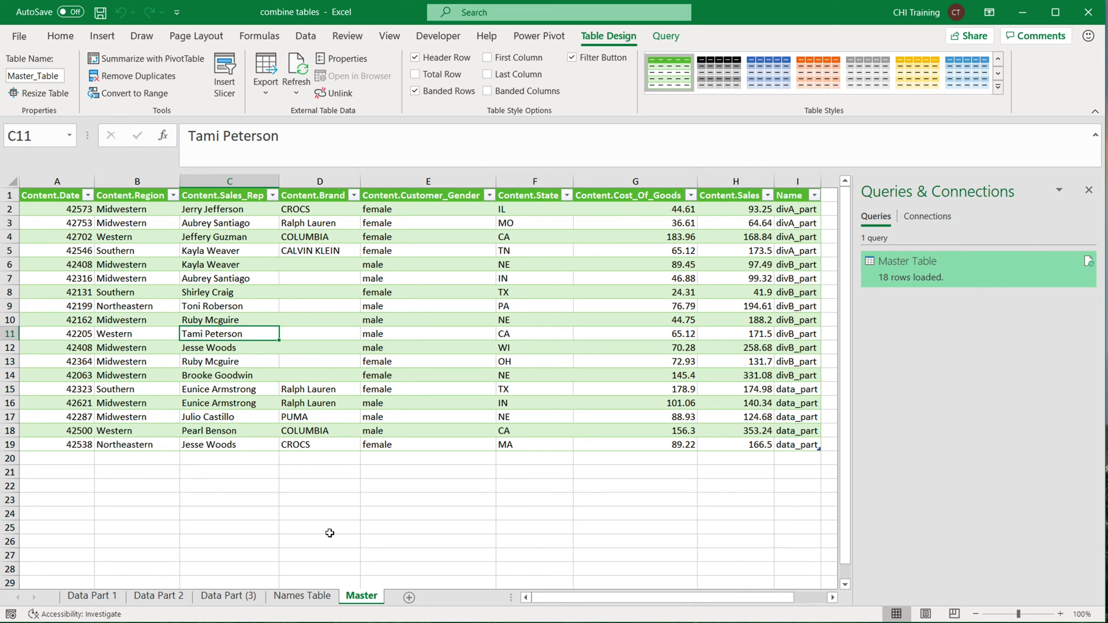
Compare with Data Part 1, then select the date values in Master's column A.
click(105, 598)
click(362, 596)
drag(72, 209, 72, 430)
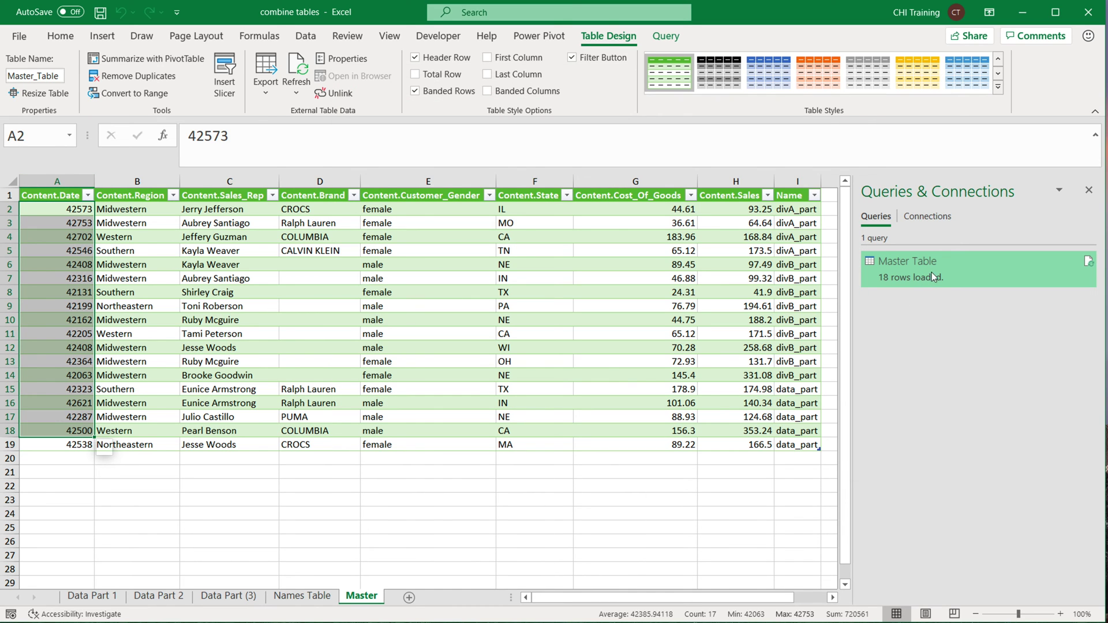
Edit the Master Table query, set Content.Date's data type to Date, and reload it.
mouse_move(961, 279)
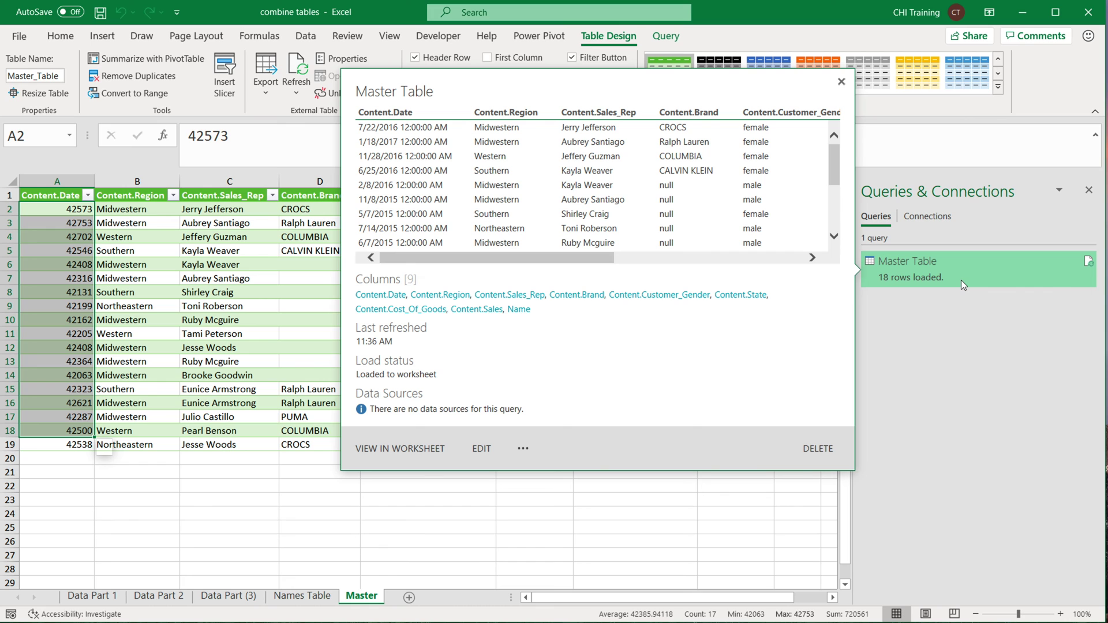
right_click(923, 276)
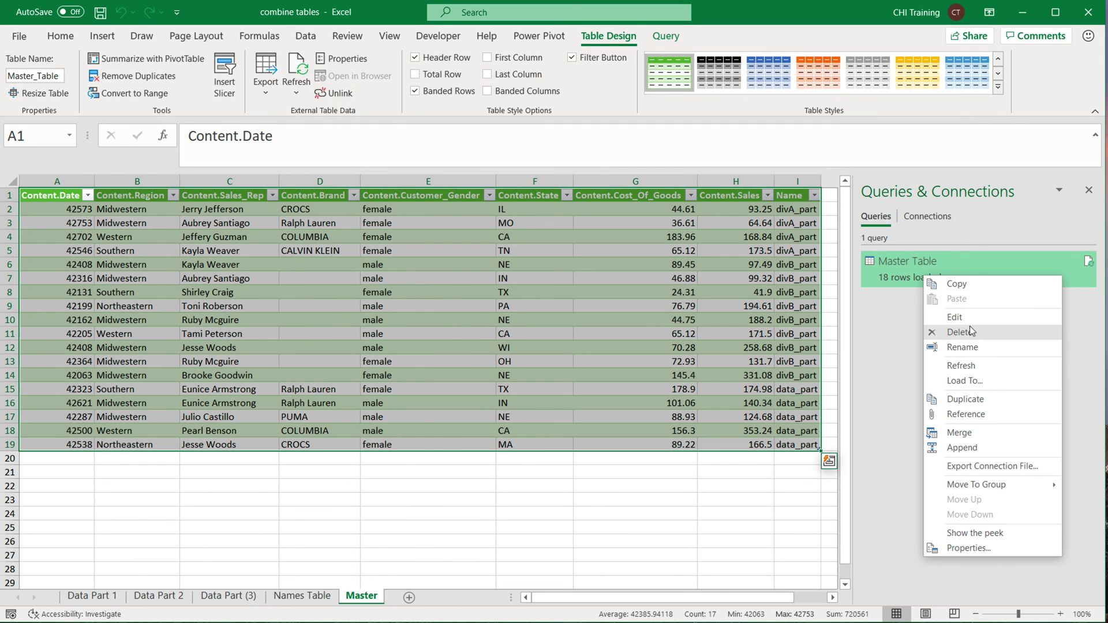
click(969, 317)
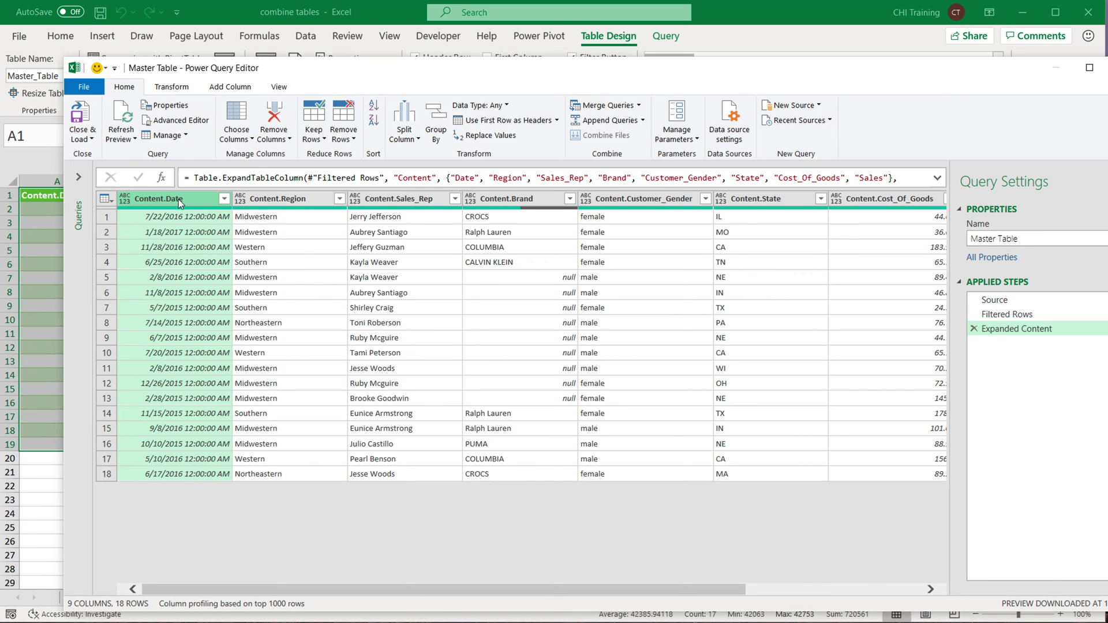
click(504, 106)
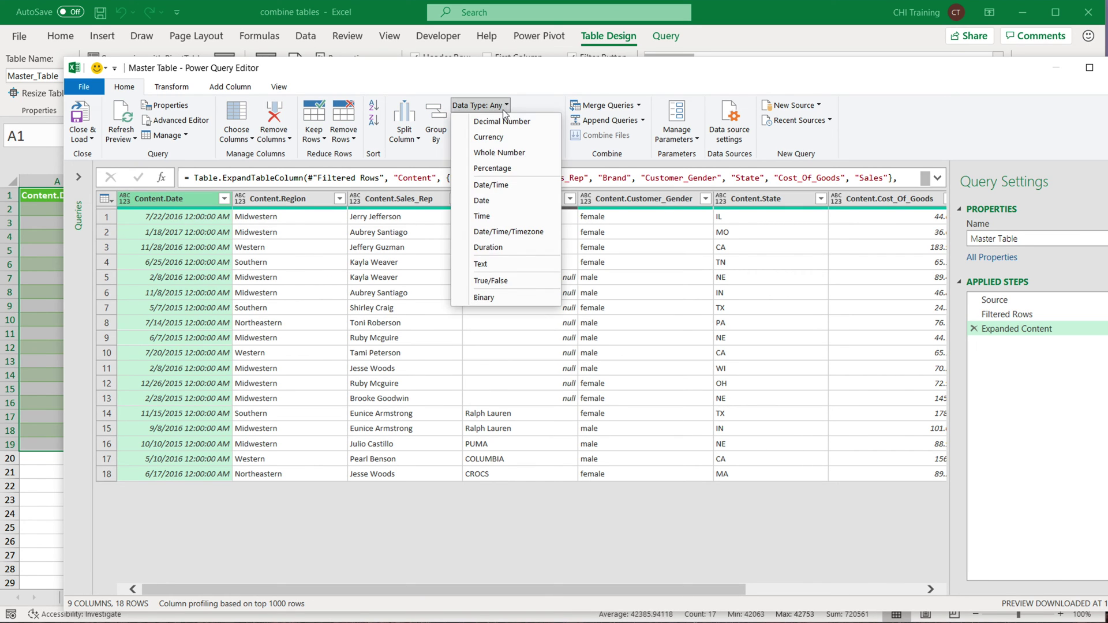
click(505, 208)
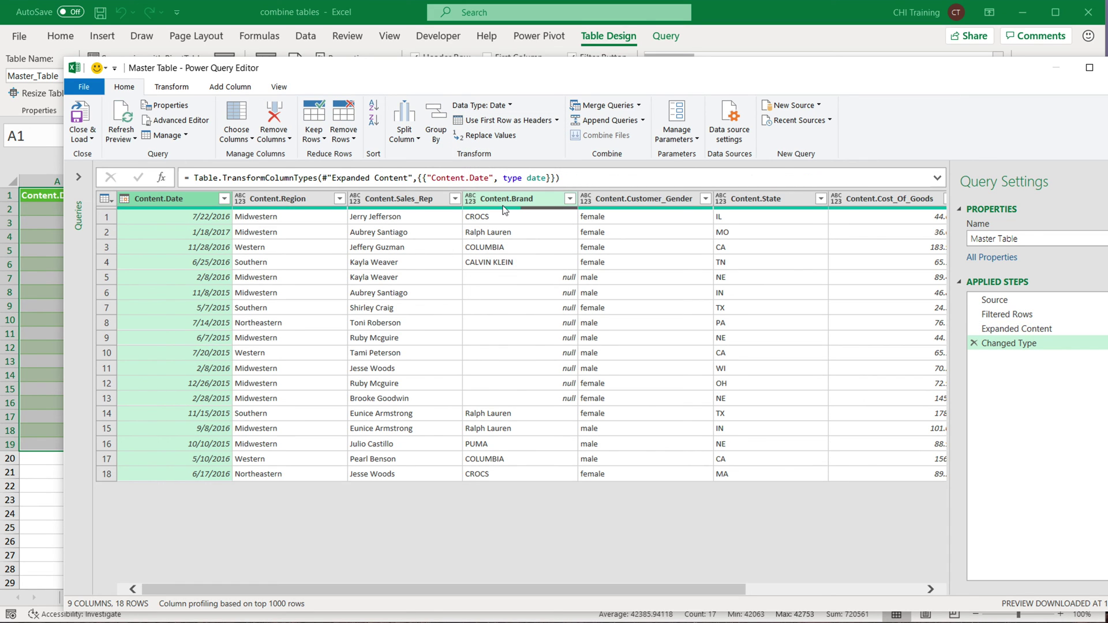
click(90, 139)
click(100, 154)
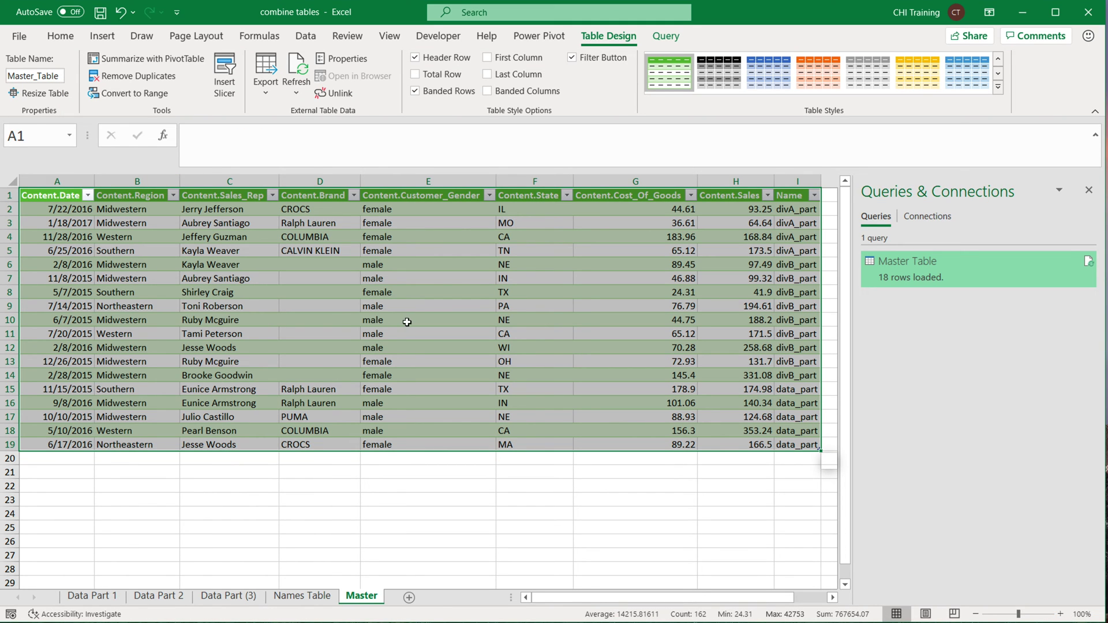
On Data Part 2, rename the divB_part table's State header in G7 to Region2.
click(348, 307)
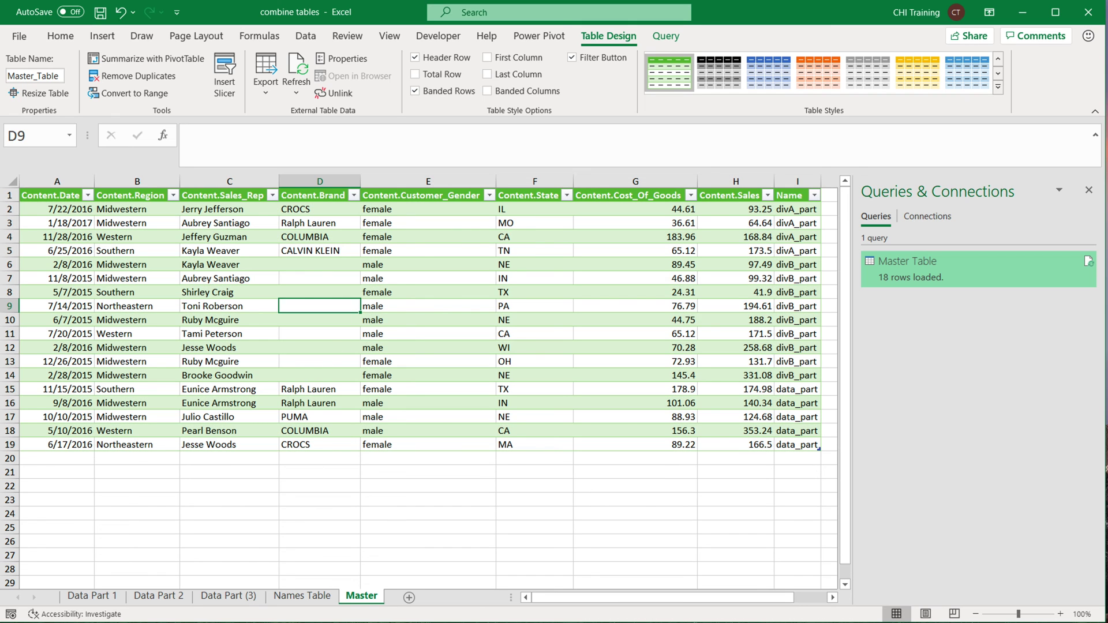
click(158, 596)
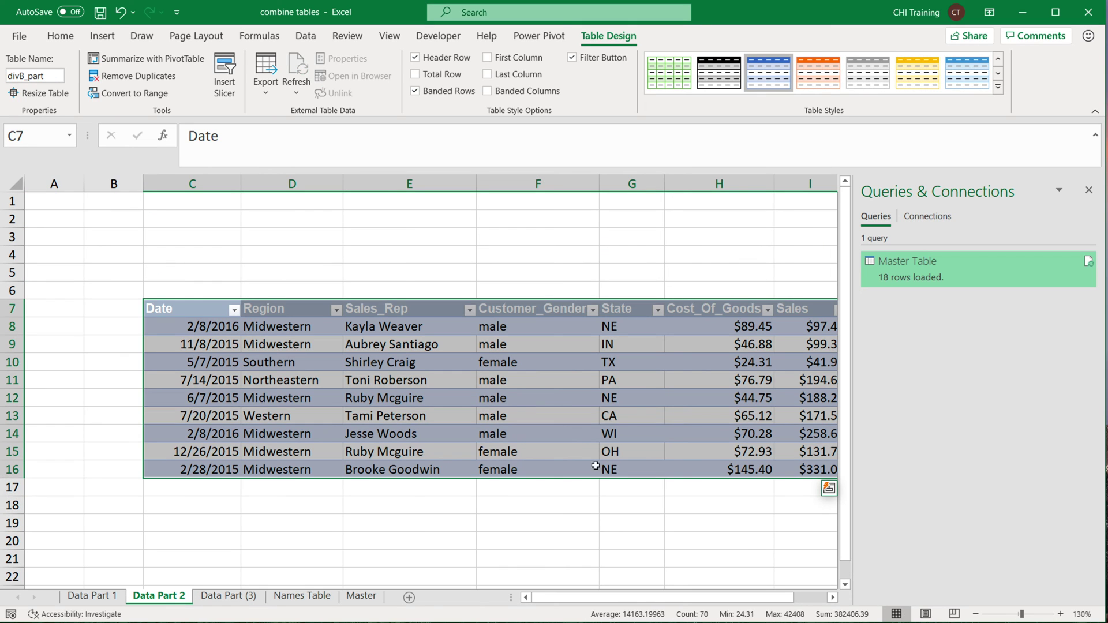
drag(633, 596, 729, 596)
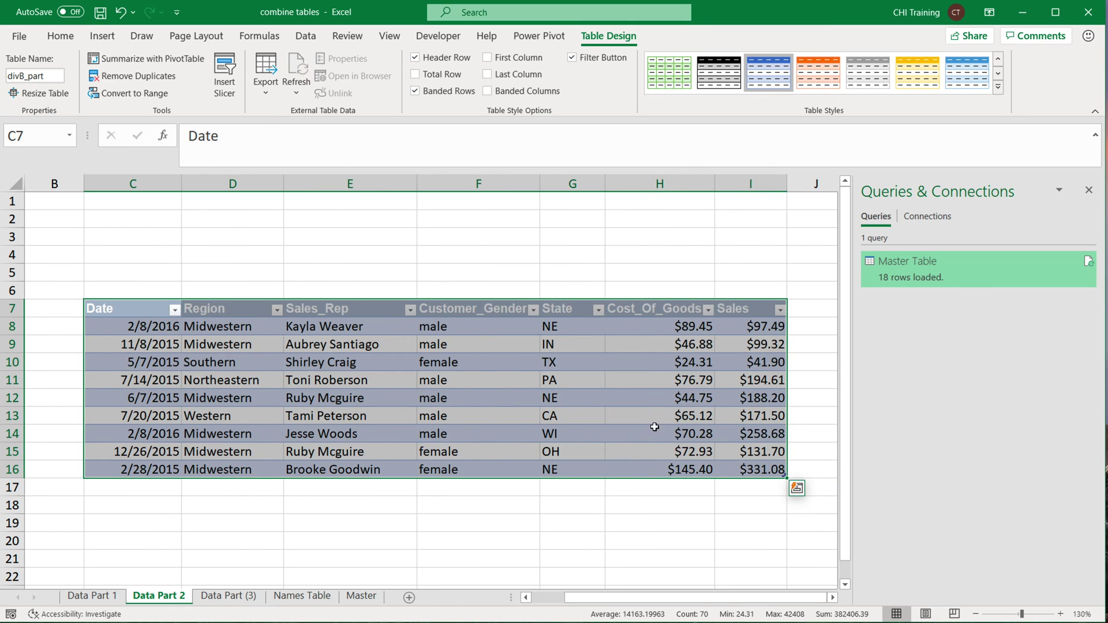
click(616, 307)
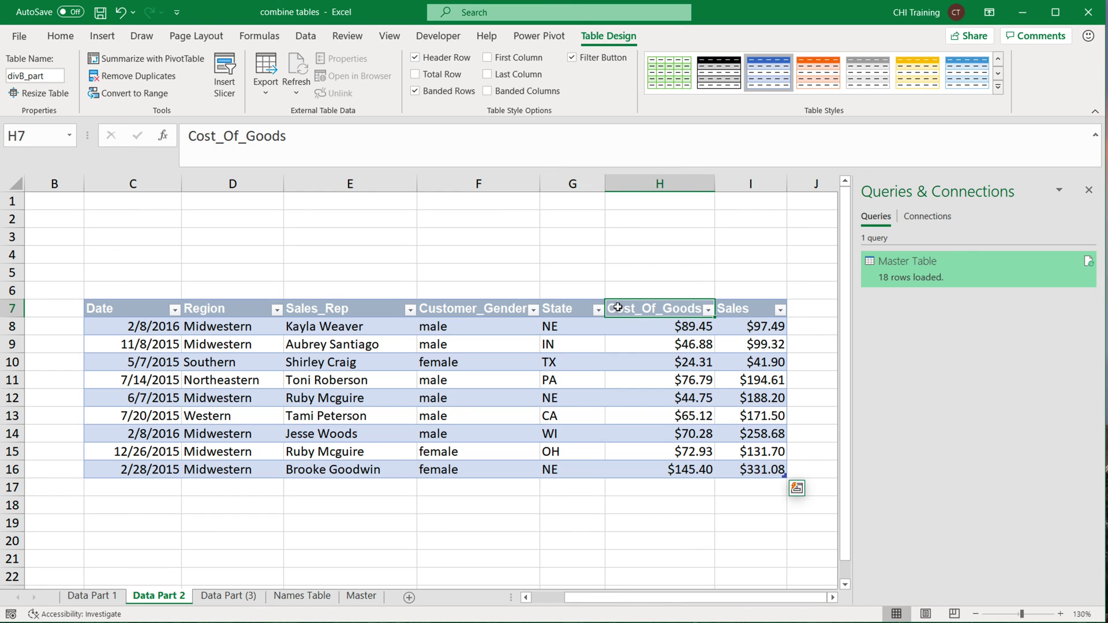
click(551, 311)
text(REgion)
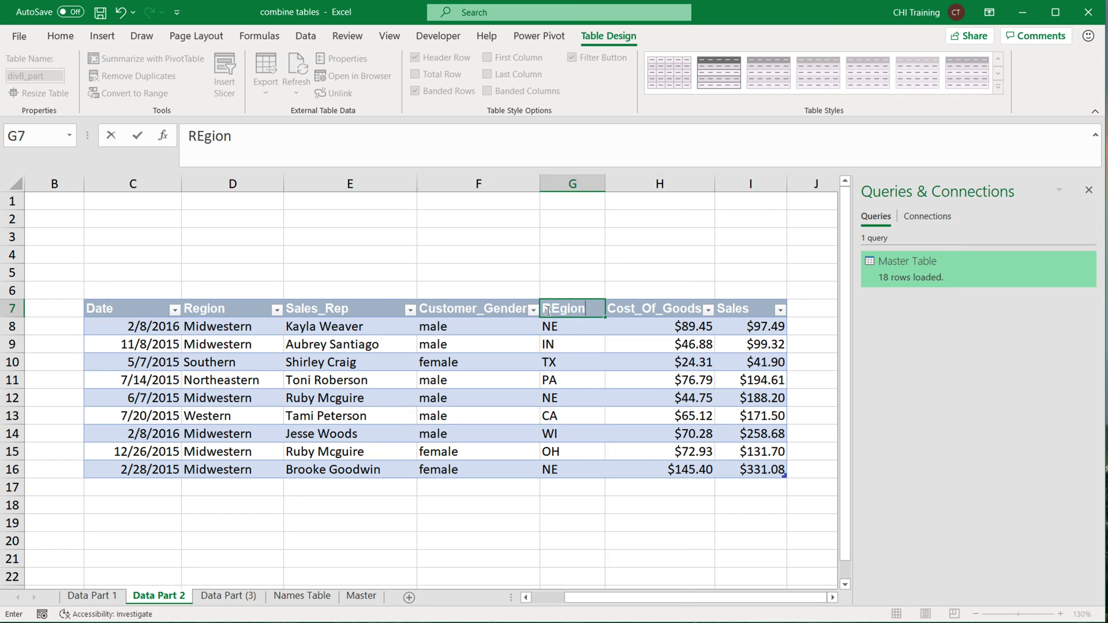
key(Return)
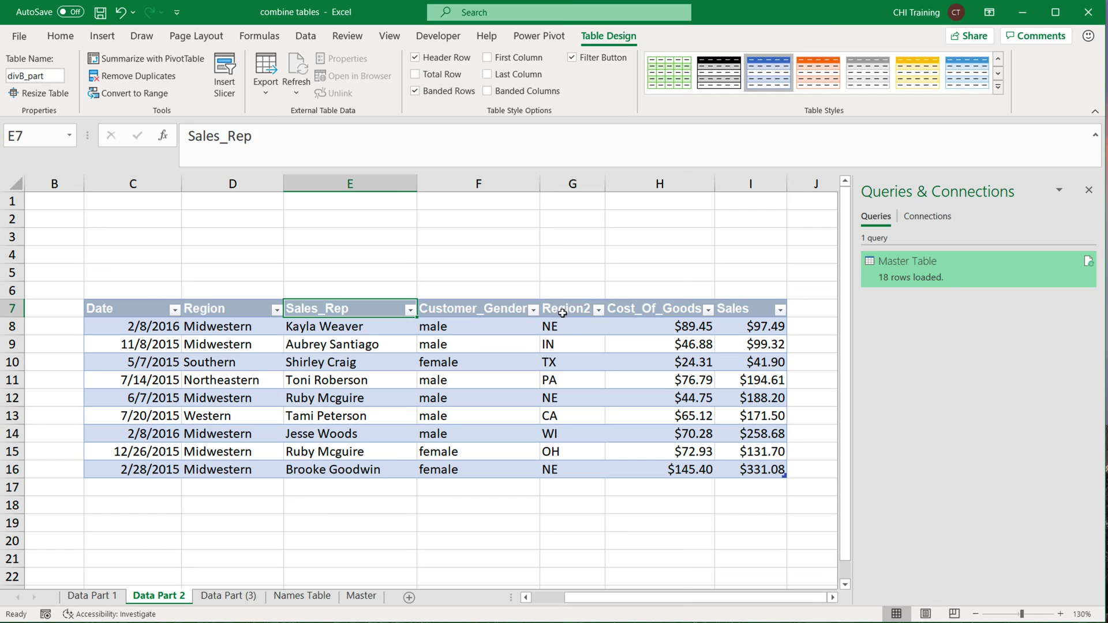
click(562, 302)
click(572, 308)
double_click(577, 306)
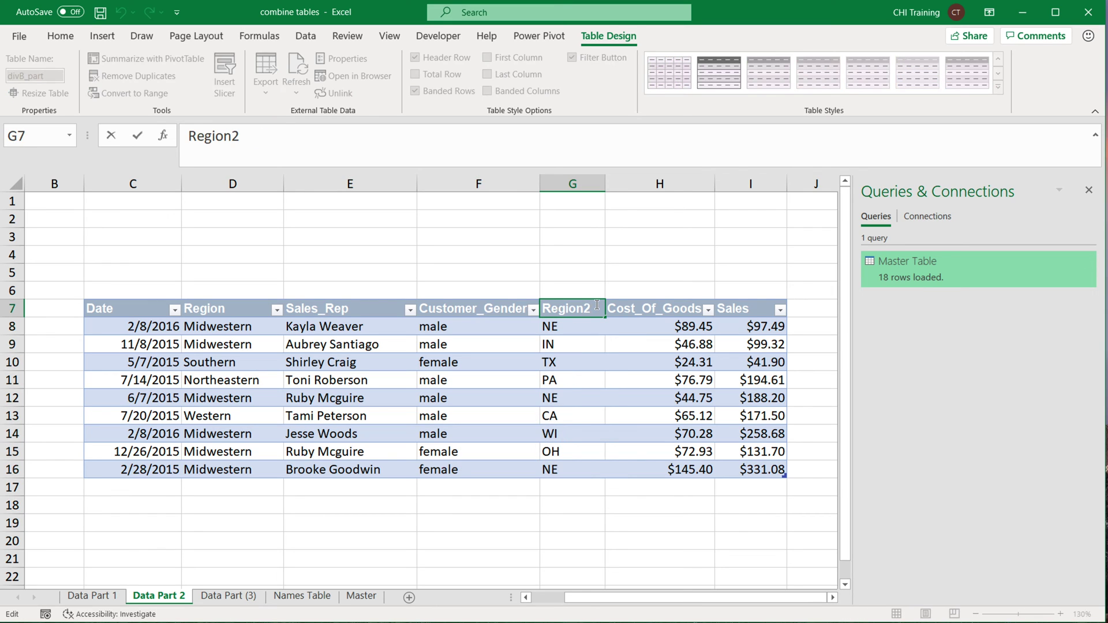
key(Return)
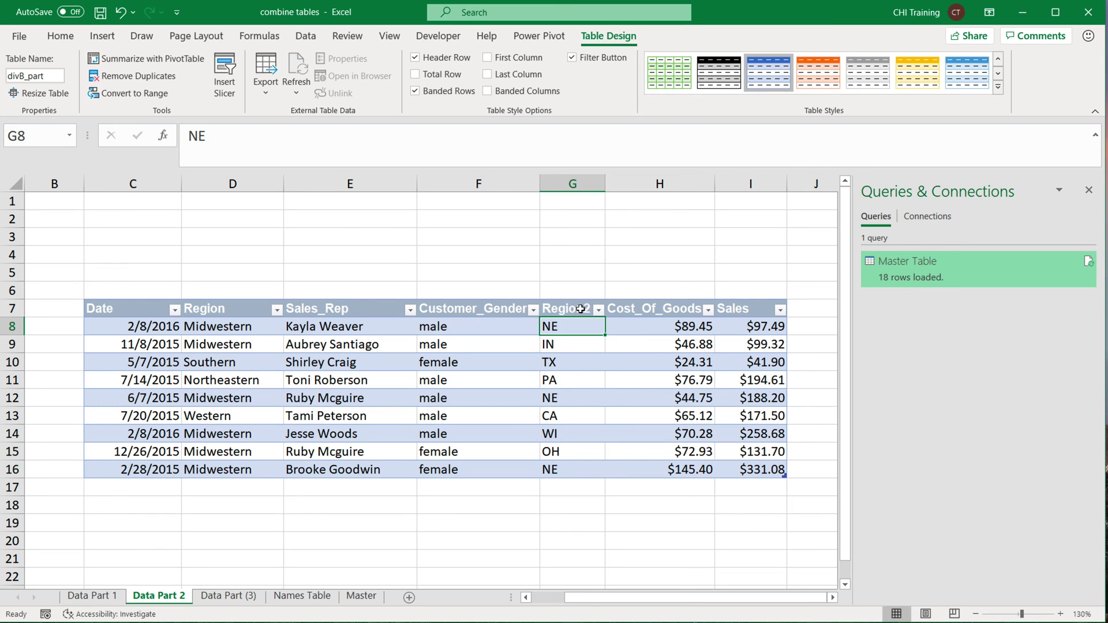
Refresh Master Table and check the now-blank Content.State cells for the divB rows.
click(361, 595)
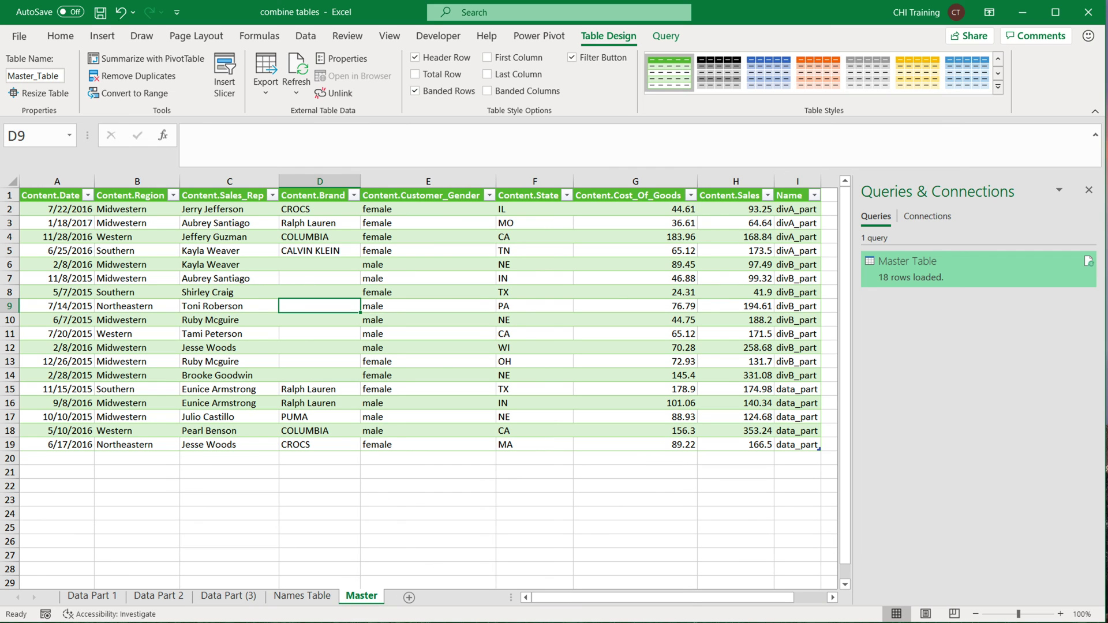
click(1088, 261)
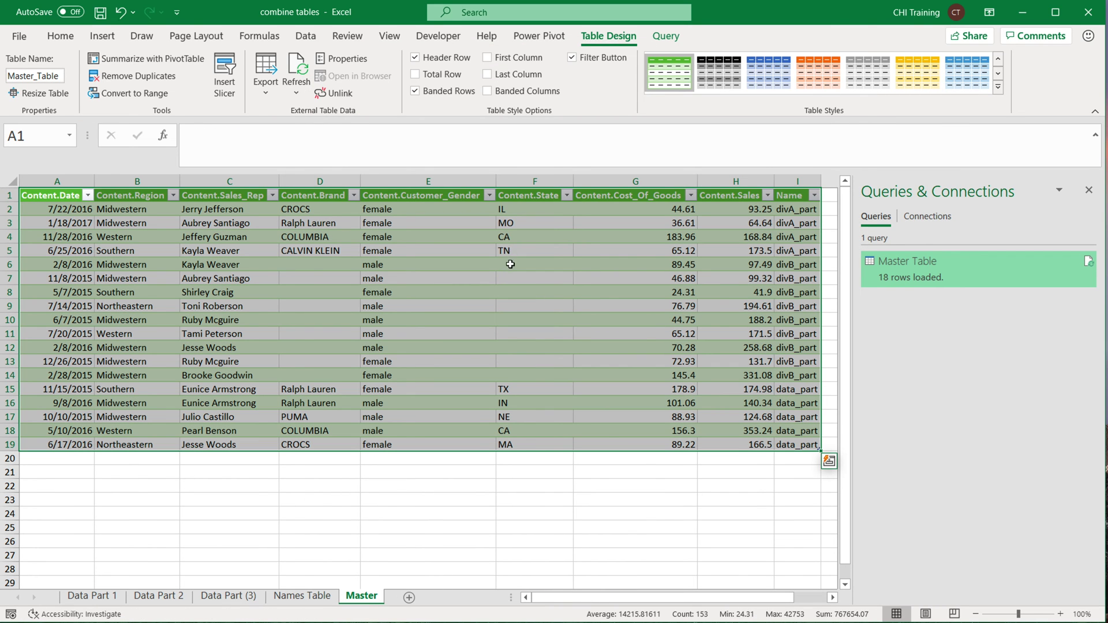
drag(510, 264, 500, 372)
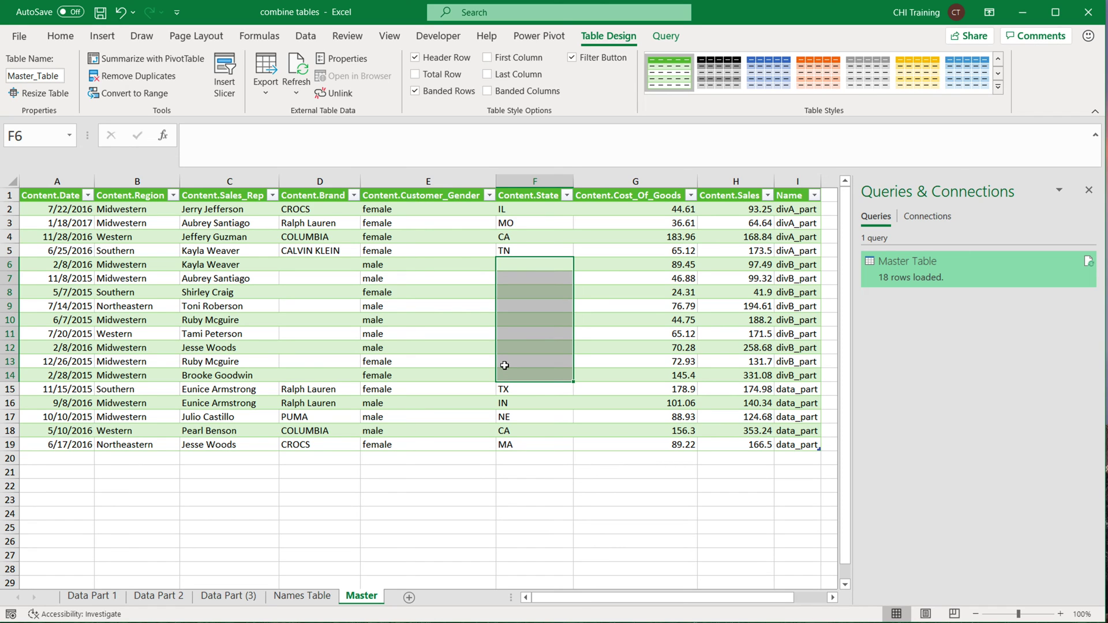
click(600, 318)
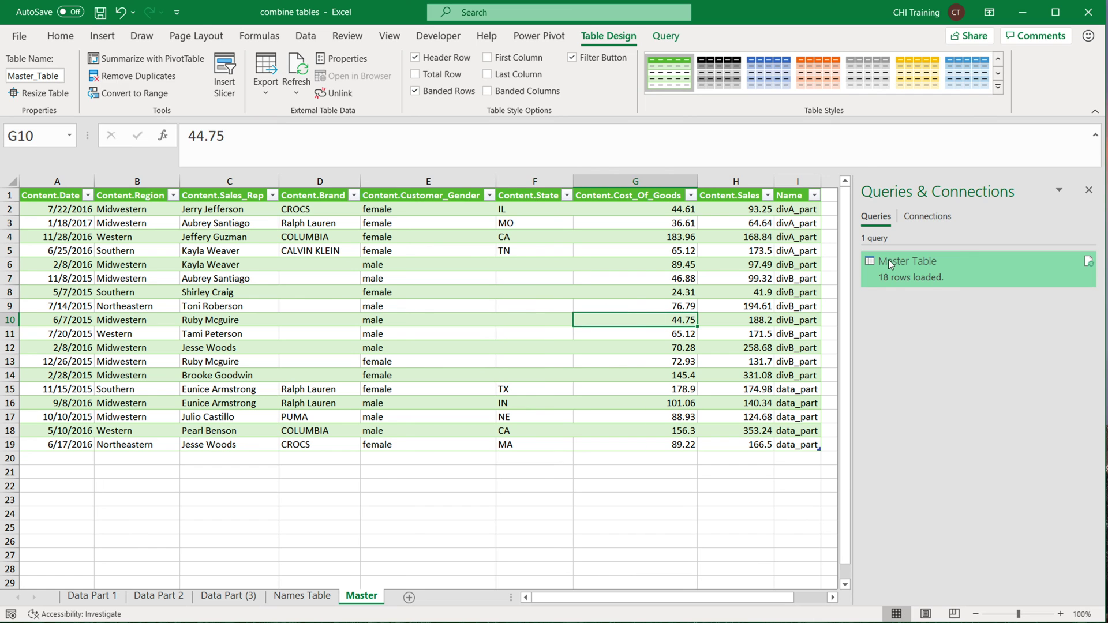
Edit Master Table's Expanded Content step to include Region2, then reload the query.
right_click(906, 263)
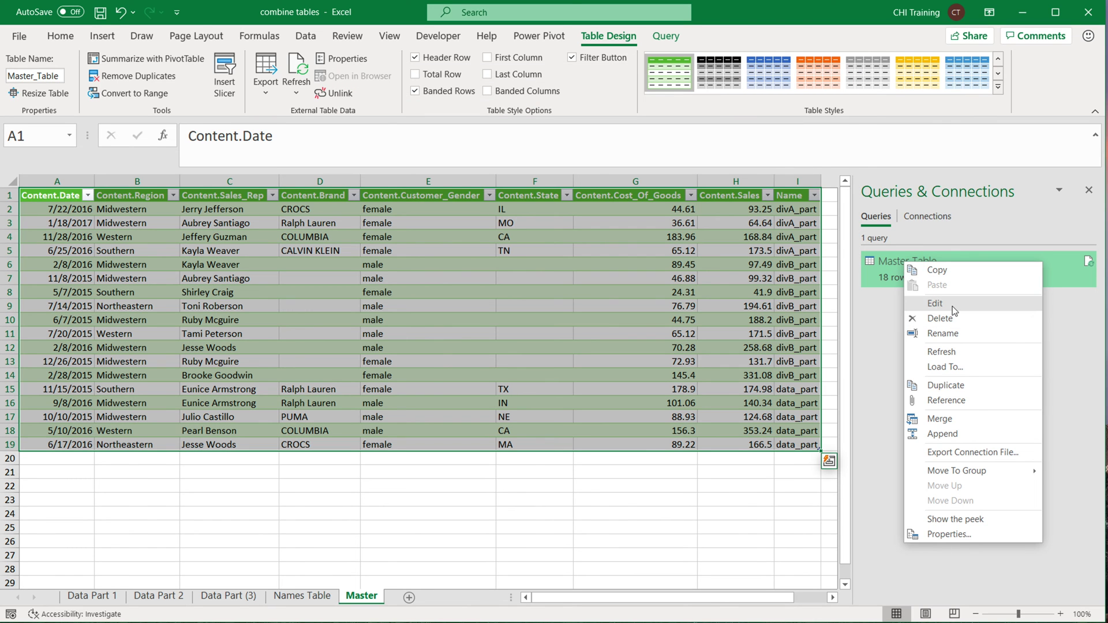
click(838, 314)
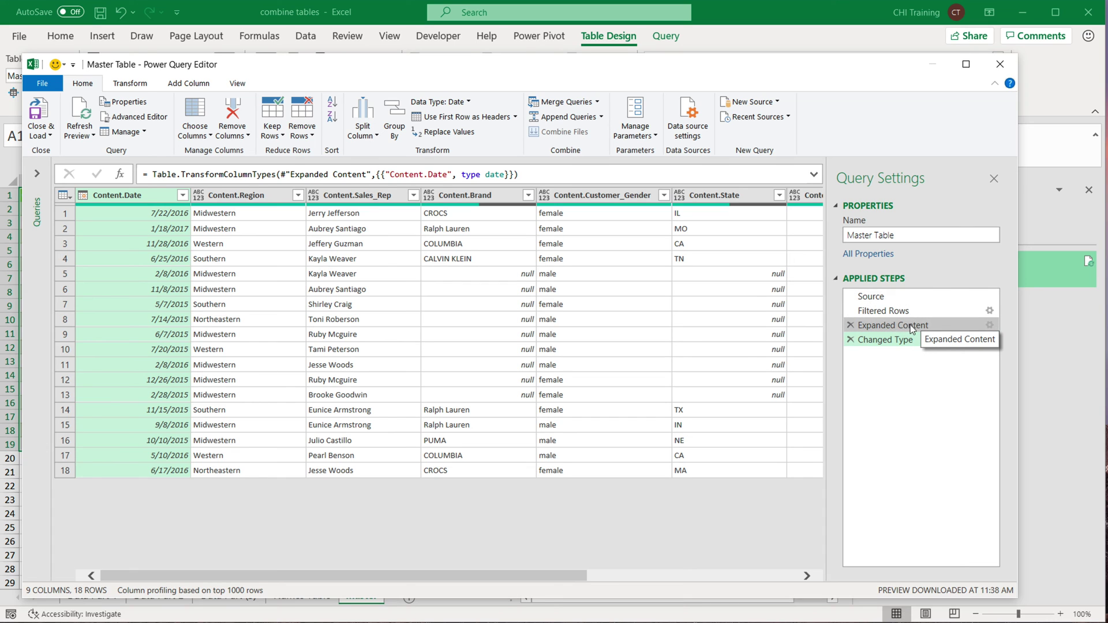
click(926, 326)
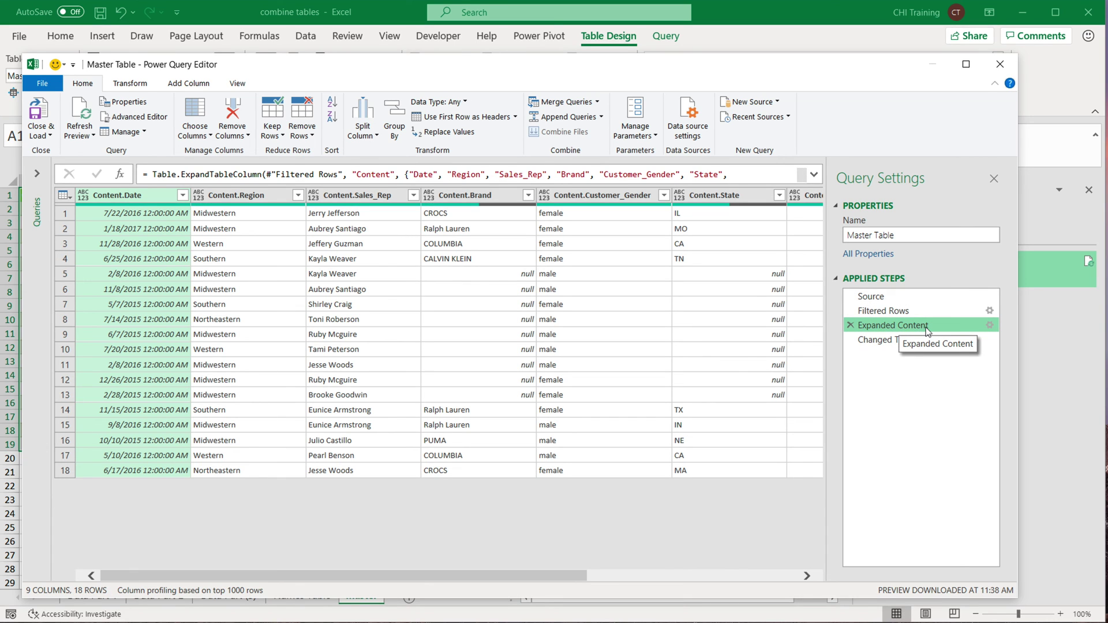
click(990, 325)
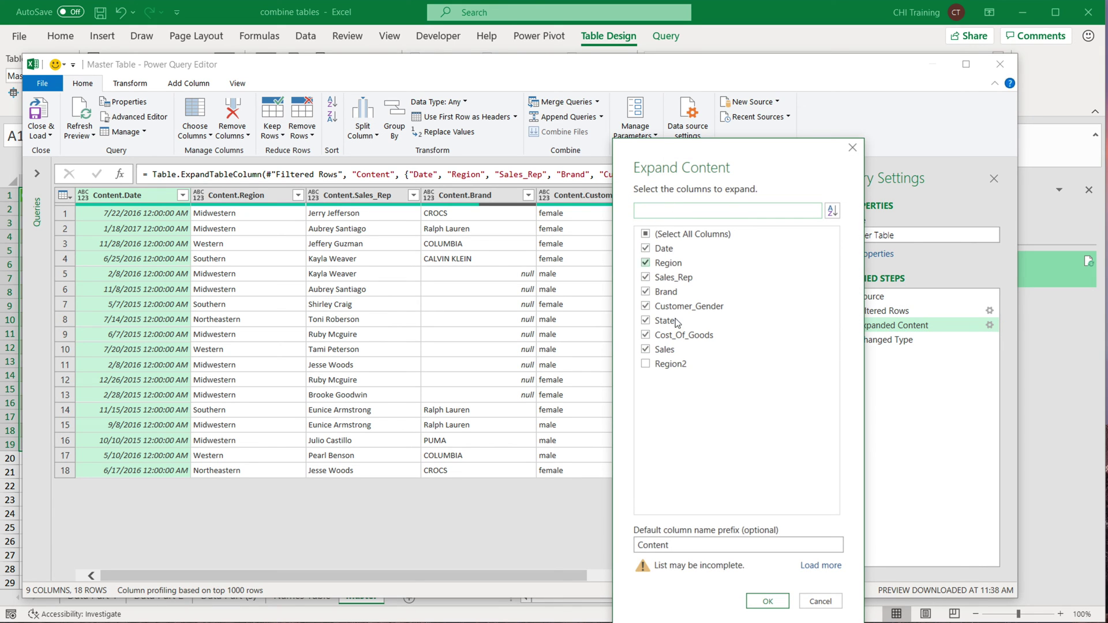
click(648, 365)
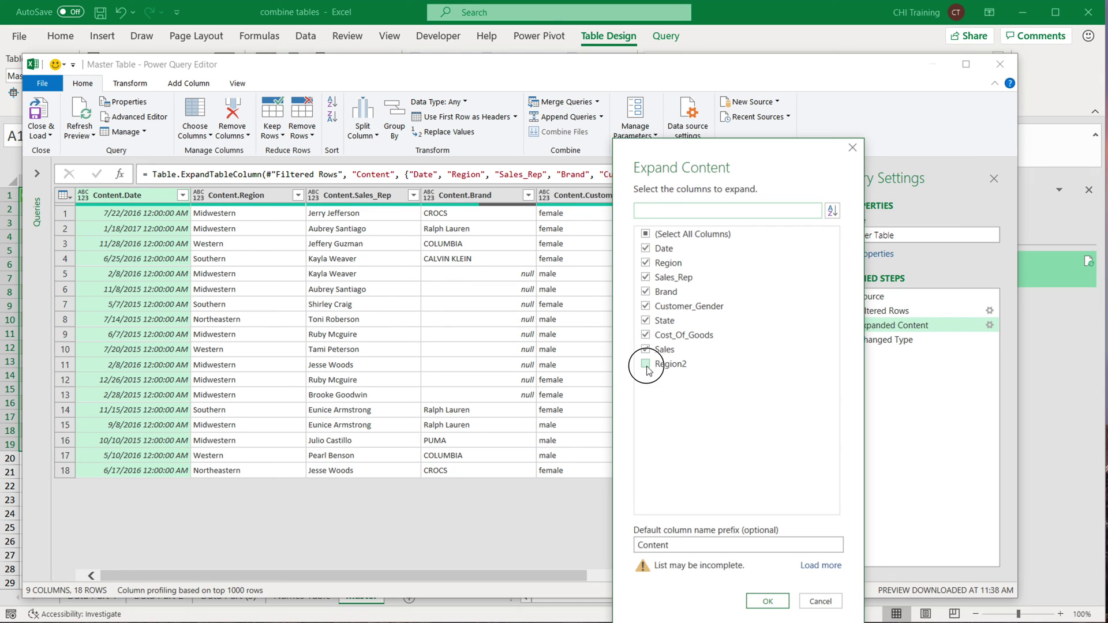
click(768, 601)
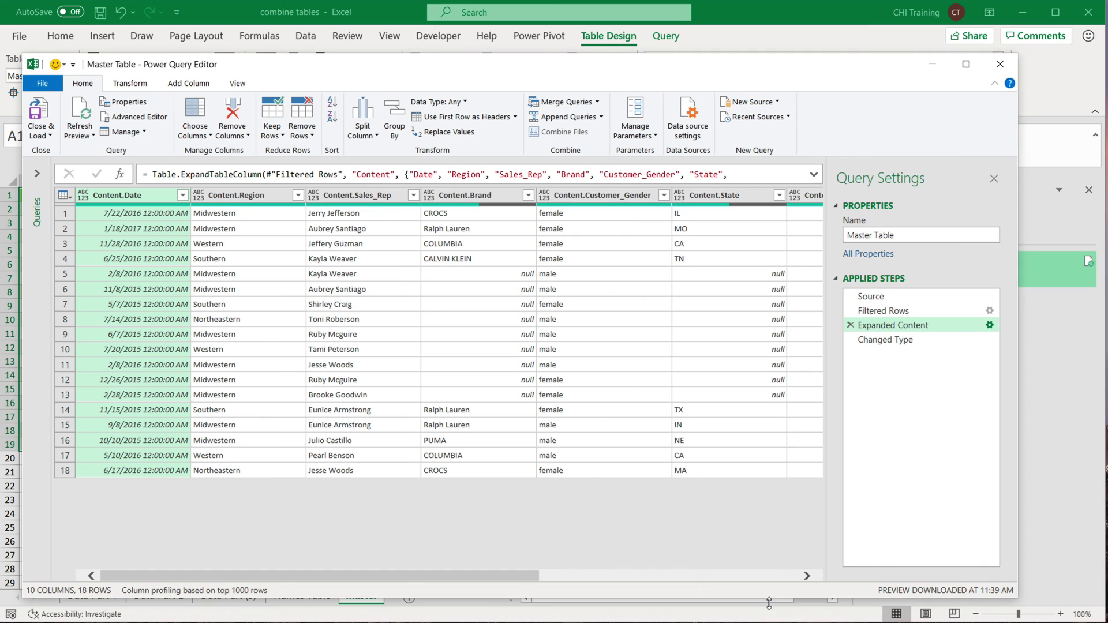
click(898, 341)
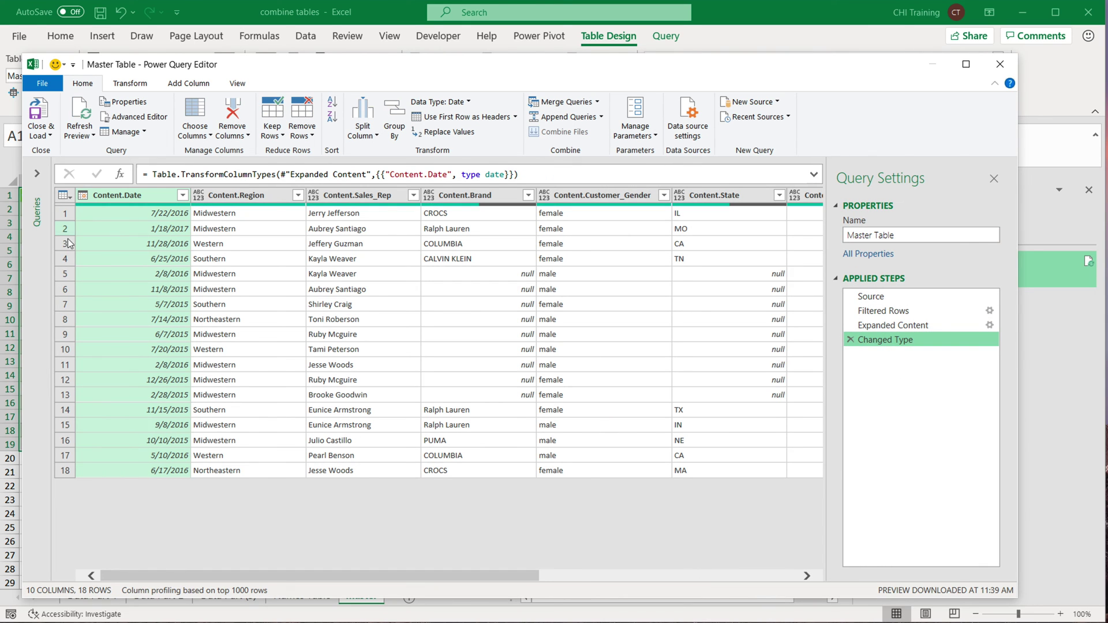
click(41, 131)
click(58, 151)
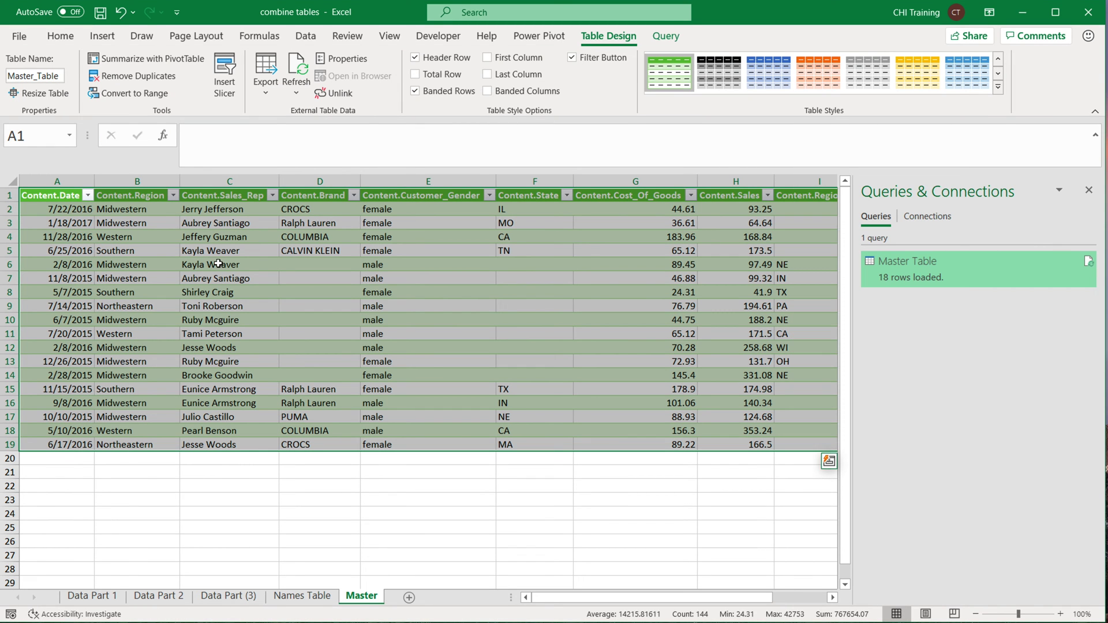
Widen and inspect the new Content.Region2 column's divB state codes, then go to Data Part (3).
click(975, 613)
click(802, 244)
drag(781, 179, 791, 179)
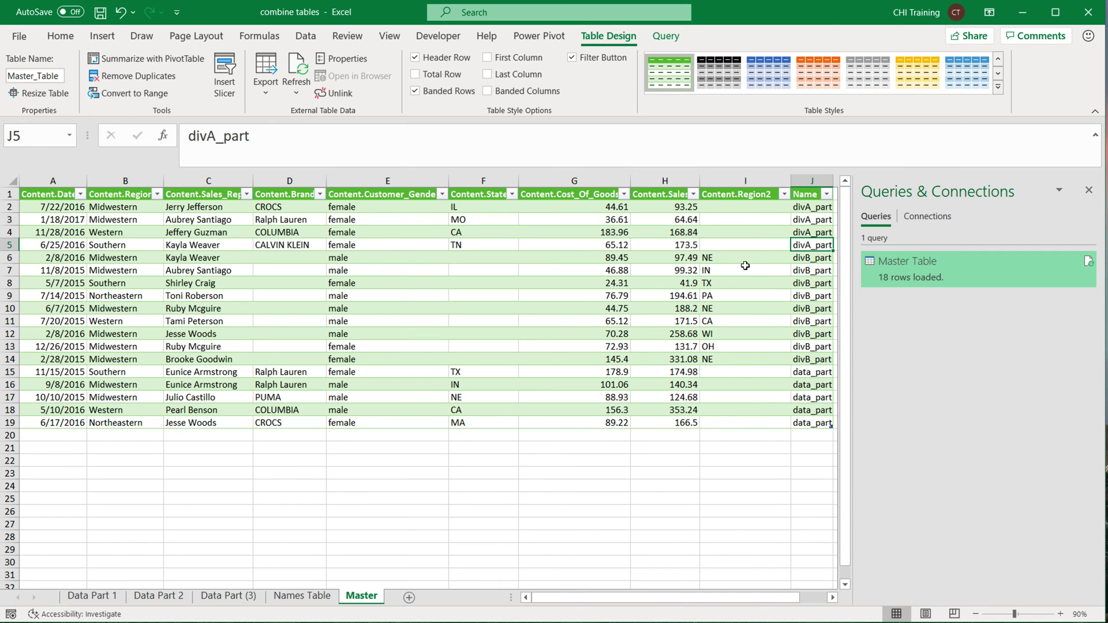
drag(719, 257, 722, 359)
click(228, 595)
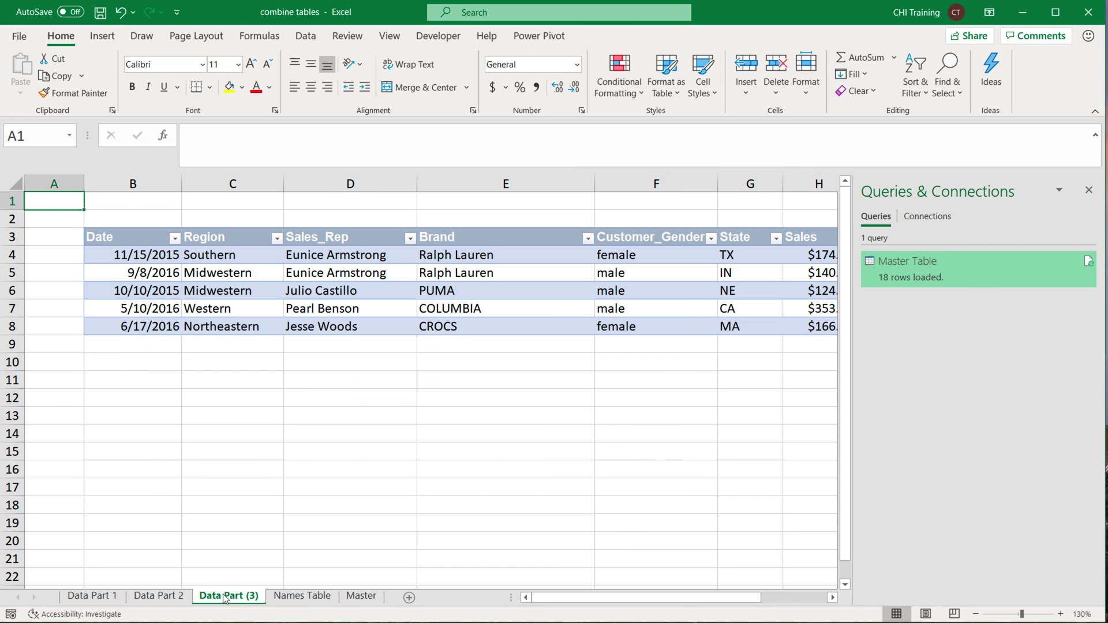
Change Data Part 2's Region2 header back to State and refresh Master Table.
click(158, 596)
click(564, 302)
text(State)
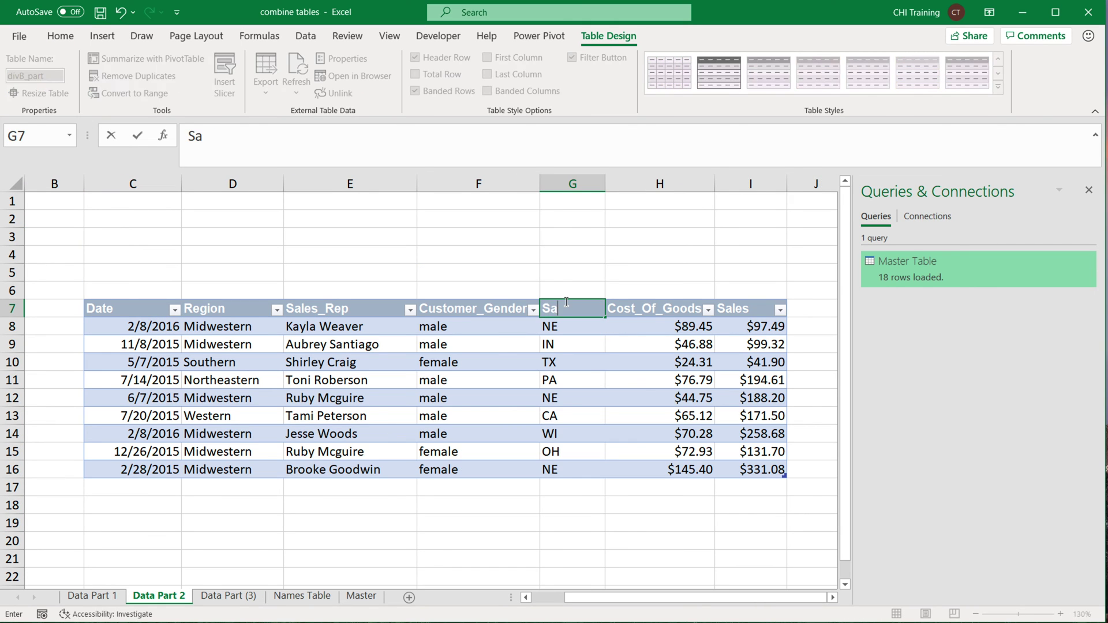
key(Return)
click(1088, 266)
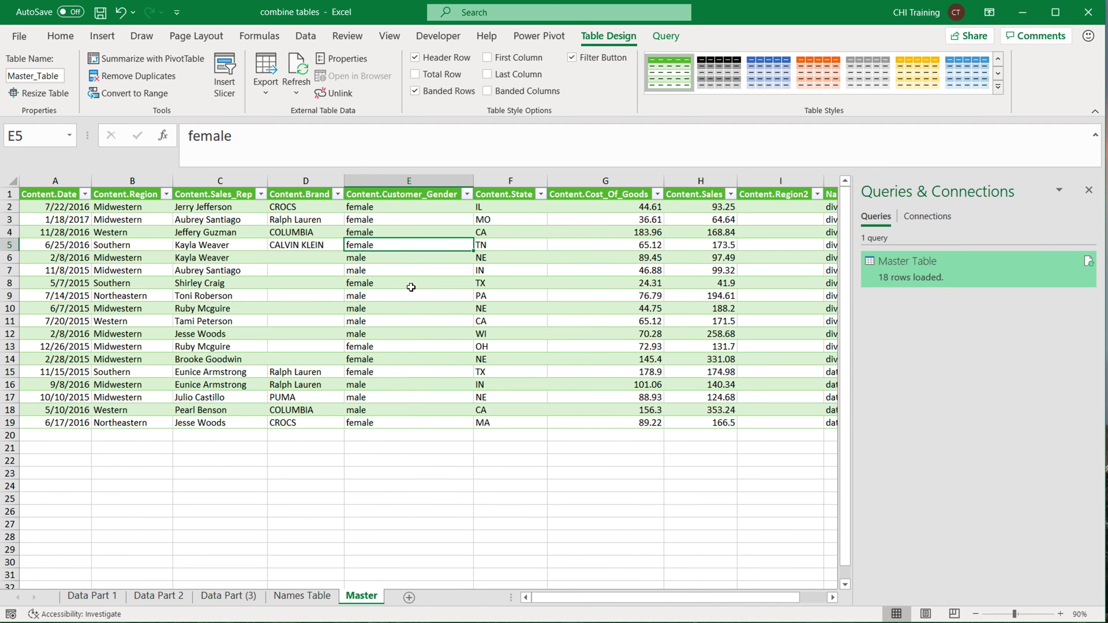
Verify Content.State is filled for all 18 rows and Content.Region2 is empty.
click(436, 321)
drag(481, 208, 508, 424)
drag(616, 606, 746, 605)
drag(714, 208, 703, 422)
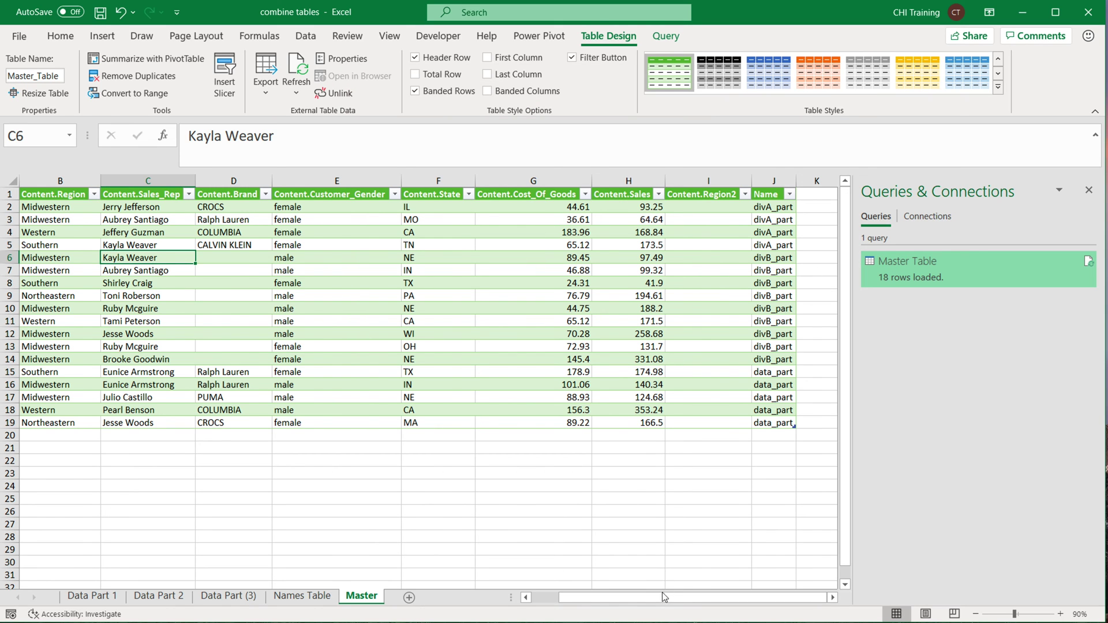
drag(665, 597, 637, 598)
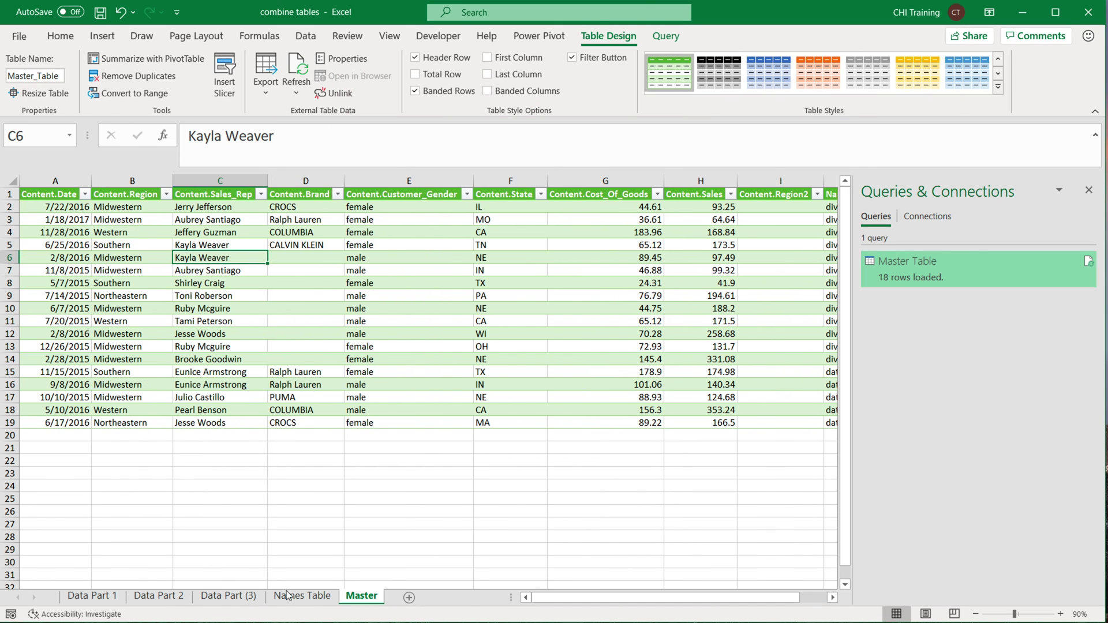
Duplicate divB_part's last three rows below the table on Data Part 2 with Sales $80,000.00.
click(149, 601)
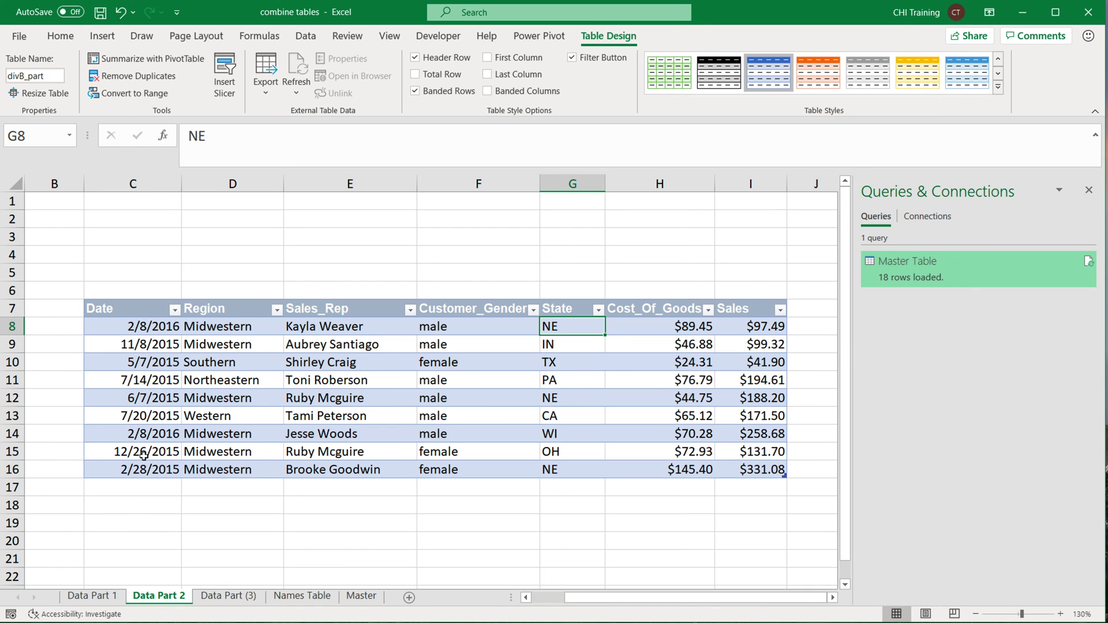
drag(134, 434, 735, 475)
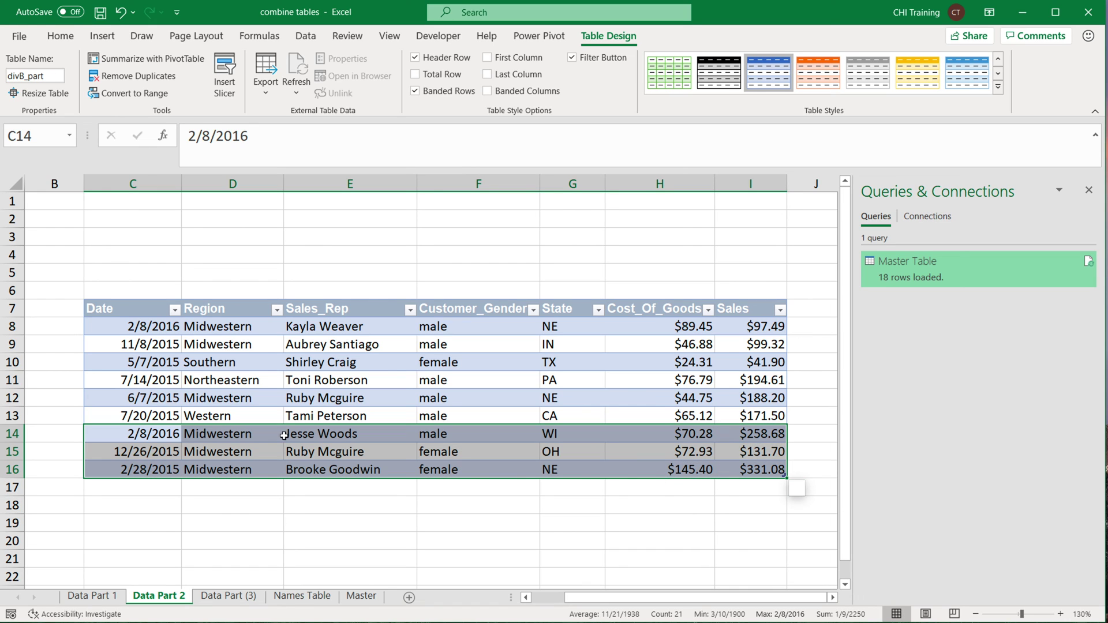
key(ctrl+c)
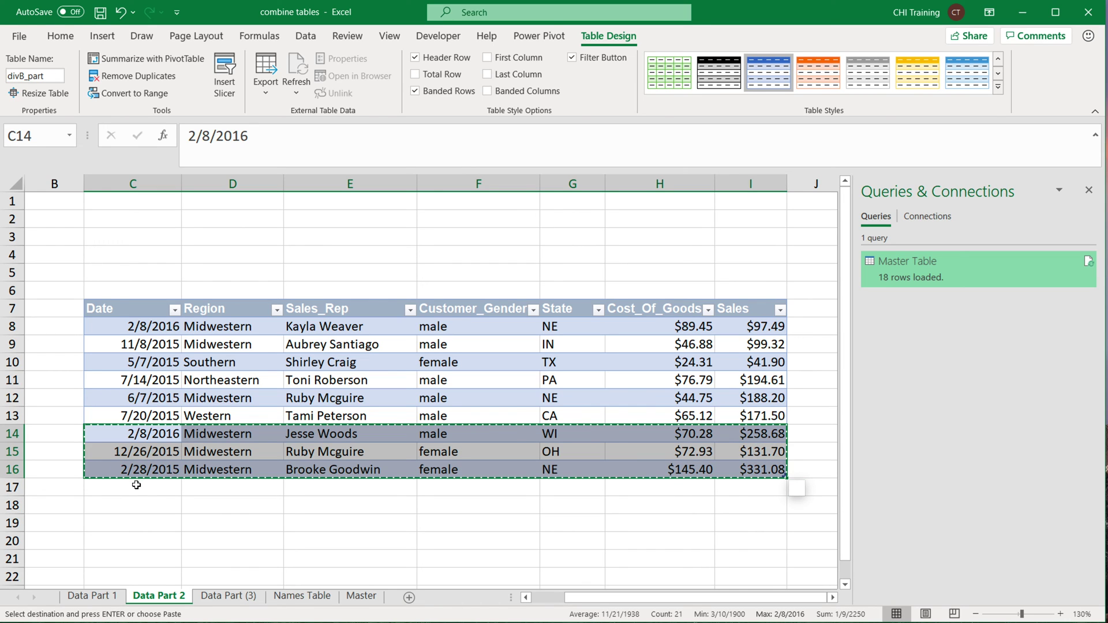
click(135, 489)
key(ctrl+v)
click(757, 491)
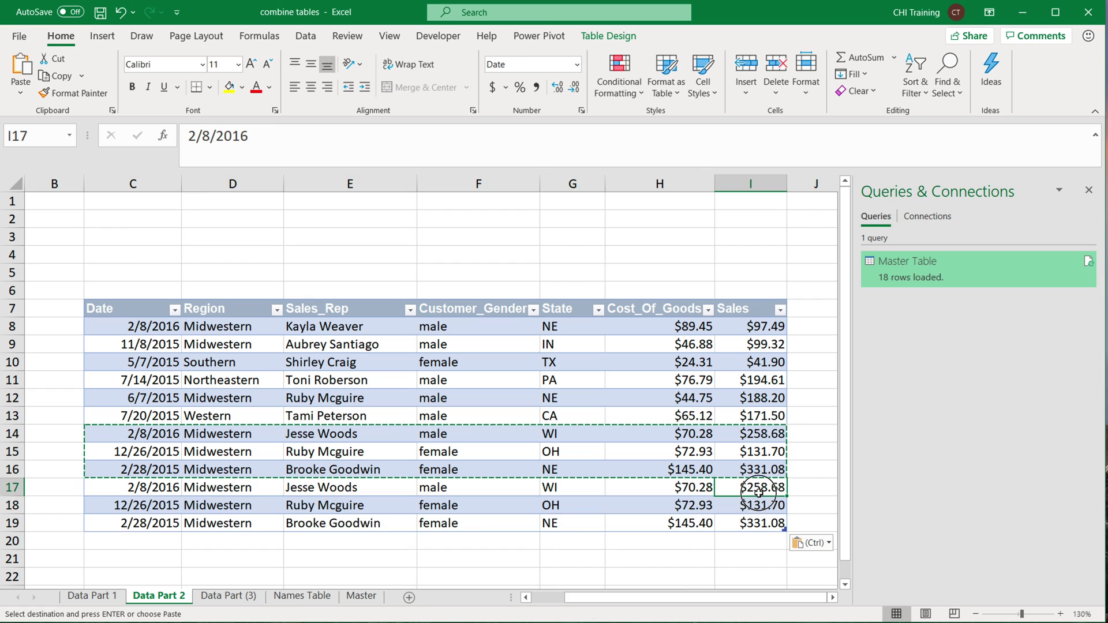
text(8000)
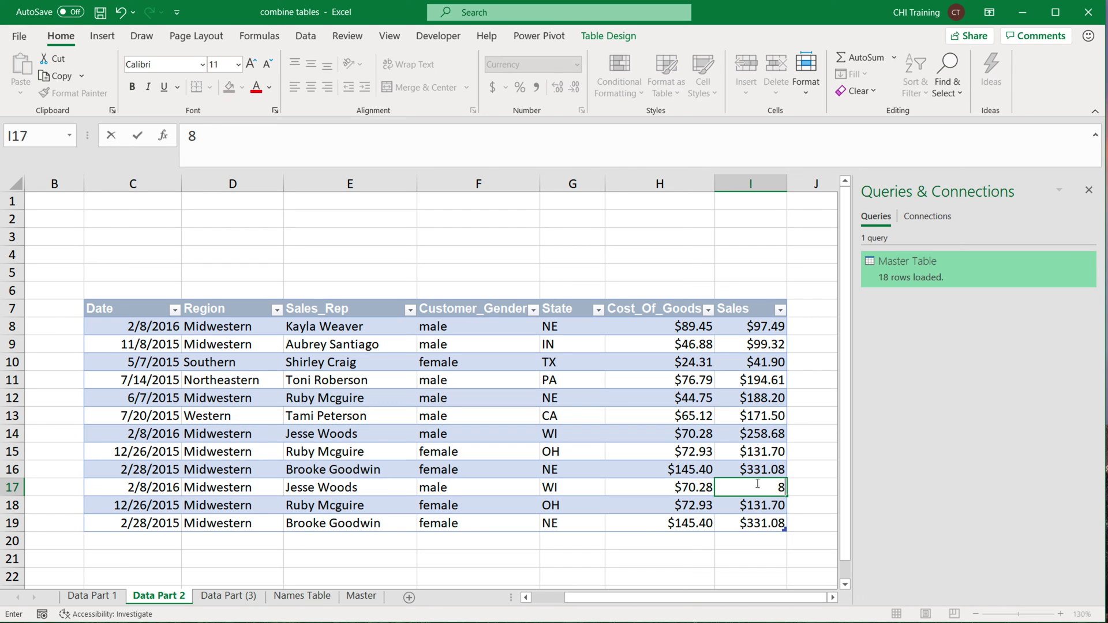
text(0)
key(Return)
click(773, 488)
drag(786, 495, 785, 530)
click(576, 412)
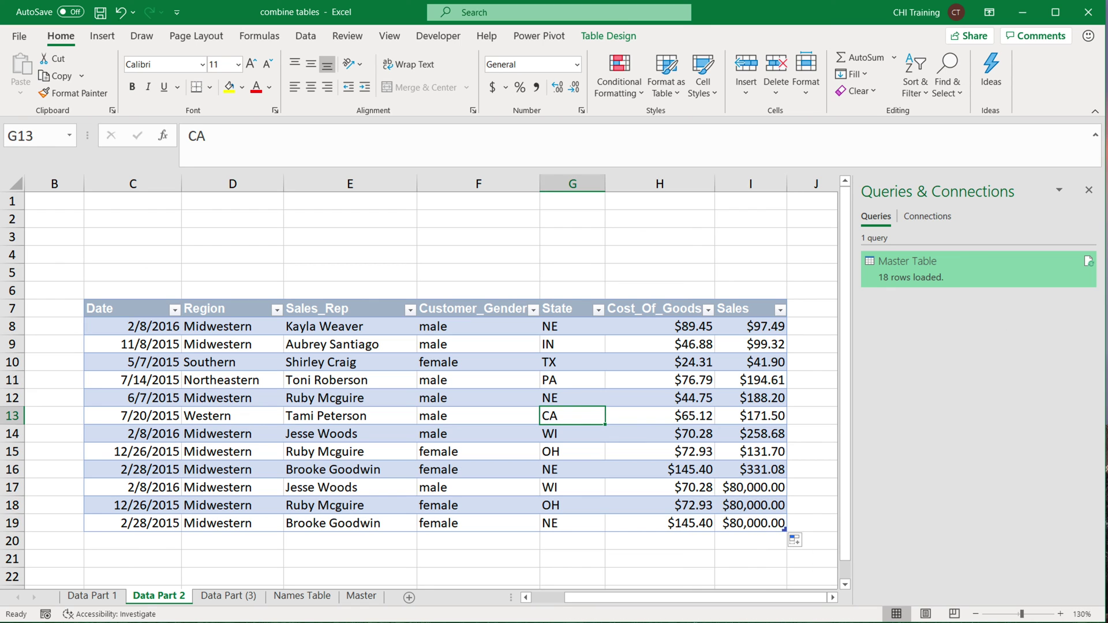
Refresh Master Table so it loads 21 rows.
click(1088, 261)
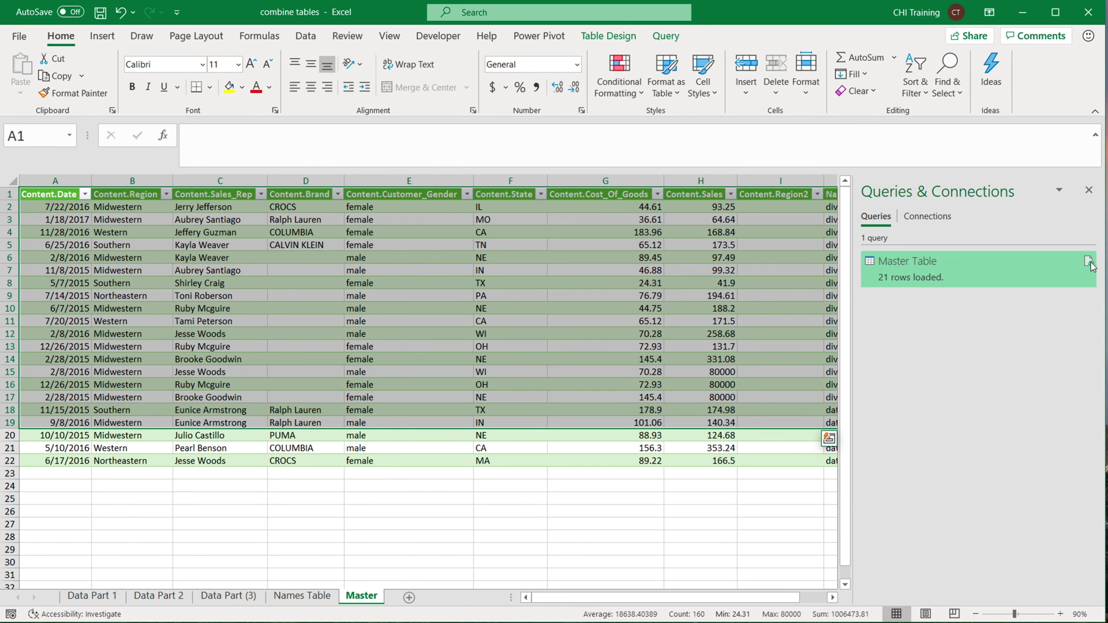
mouse_move(1092, 267)
click(121, 360)
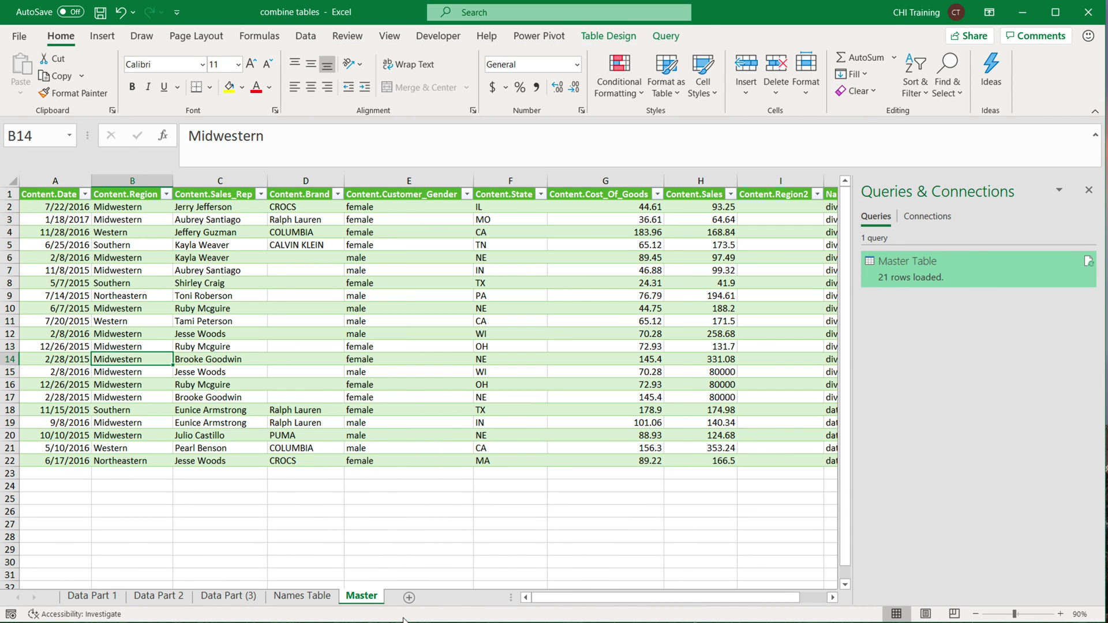
Check the three 80000 Sales rows on Master, then review the Data Part 1 table.
drag(544, 598, 666, 599)
drag(622, 373, 623, 401)
drag(766, 375, 767, 398)
drag(576, 599, 497, 600)
click(113, 599)
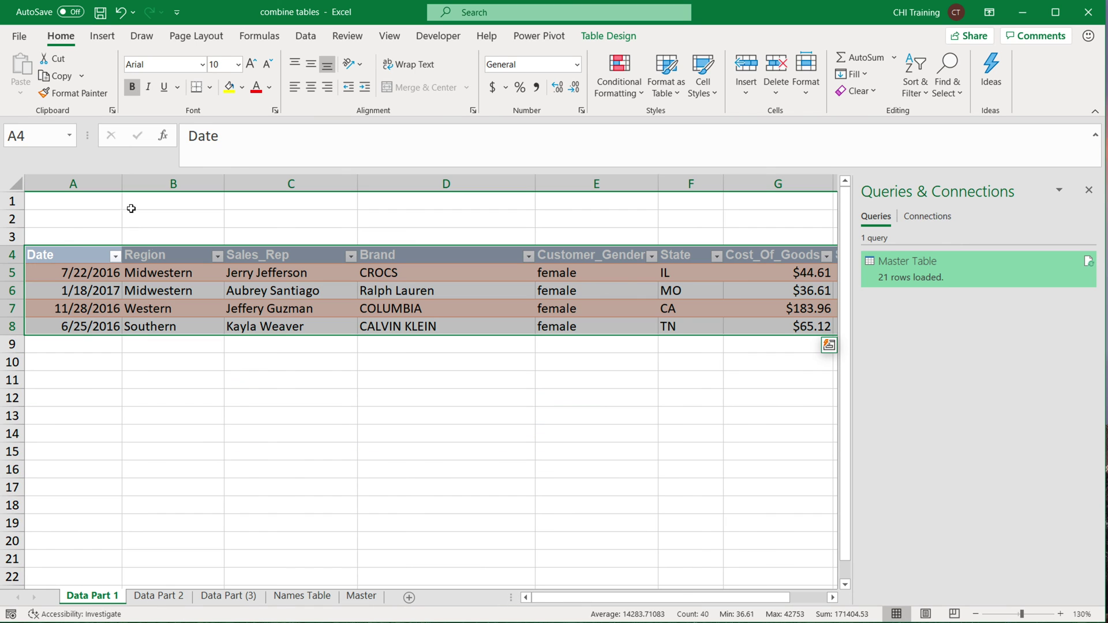
drag(58, 258, 692, 330)
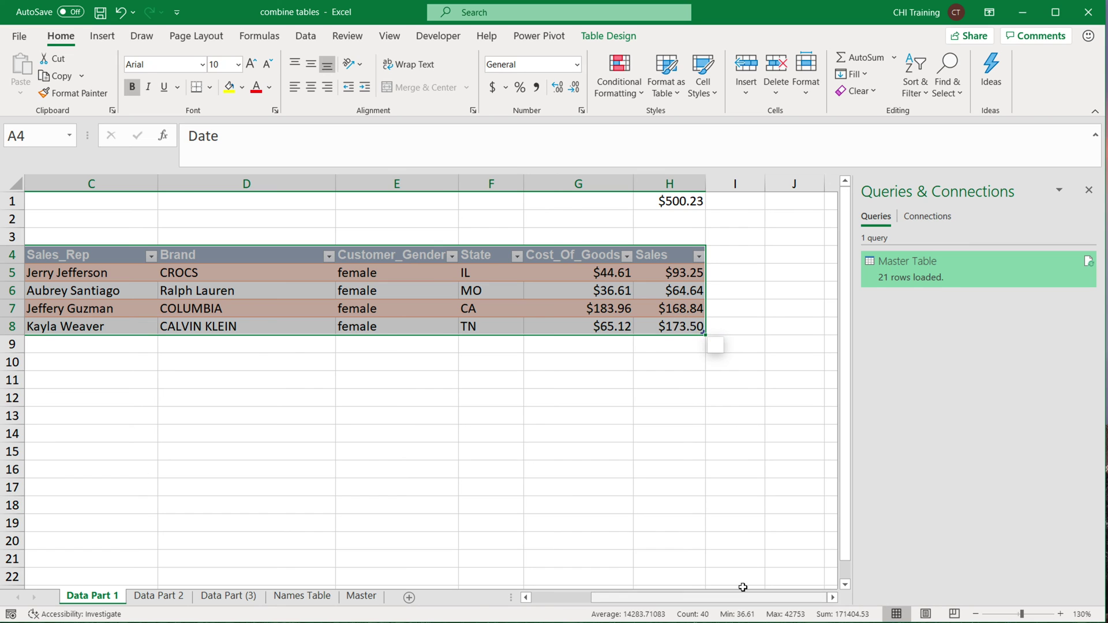
drag(742, 599, 737, 601)
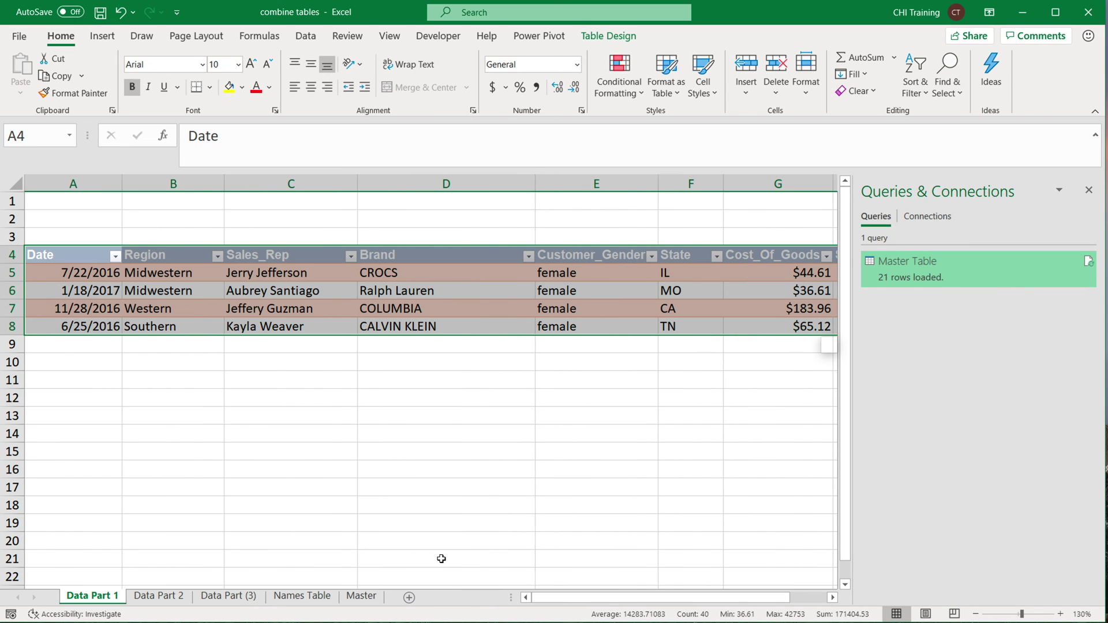
click(588, 344)
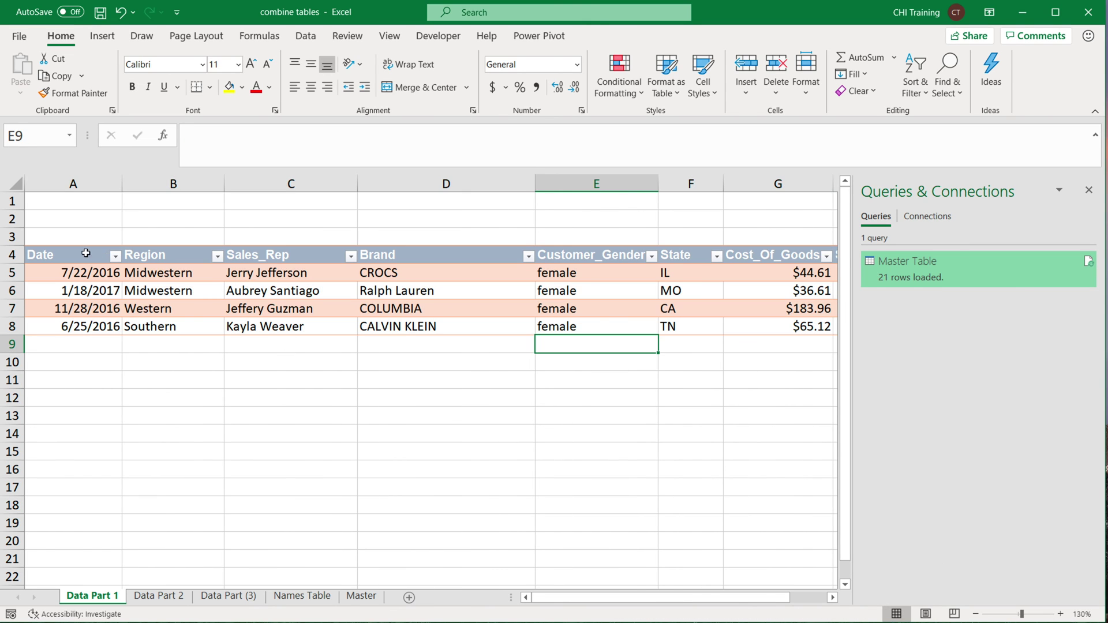
Copy Data Part 1's header and first two rows to A18 and set their Sales to 70000.
drag(84, 254, 831, 290)
key(ctrl+c)
scroll(404, 284, down, 2)
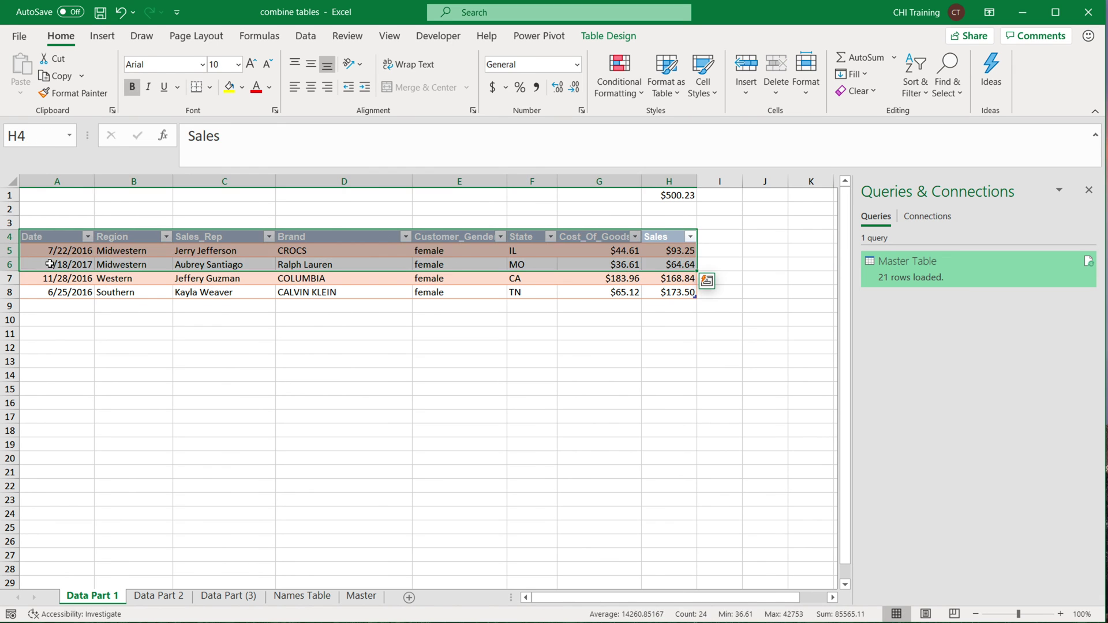
click(57, 431)
key(ctrl+v)
click(690, 442)
text(70000)
key(Return)
text(70000)
key(Return)
Turn A18:H20 into a table with headers named Table6_part.
drag(32, 430, 671, 464)
click(102, 36)
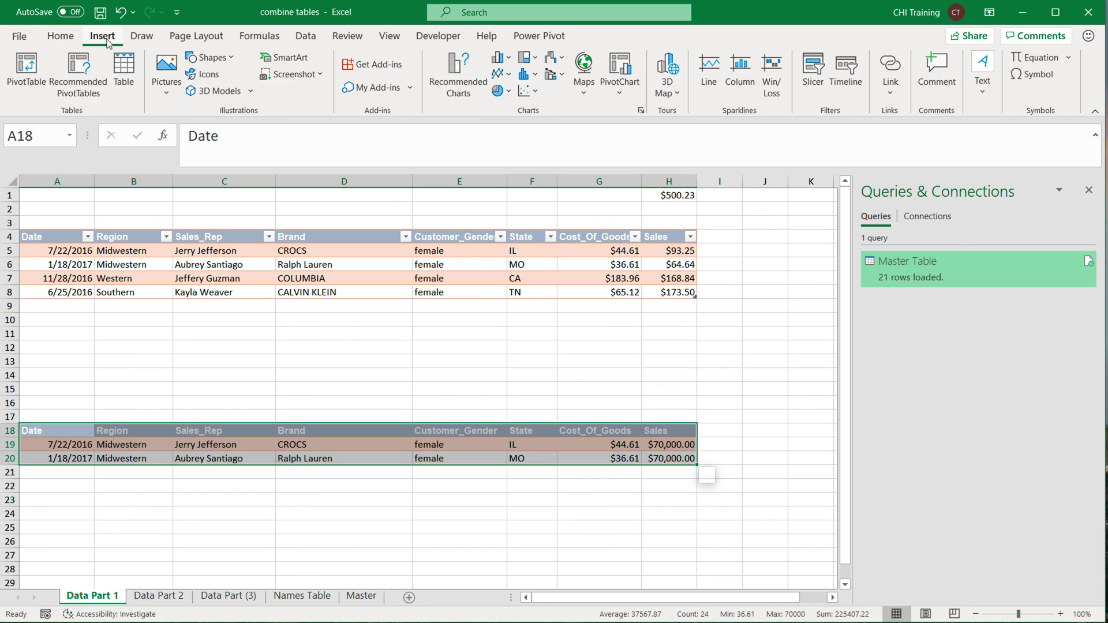
click(122, 76)
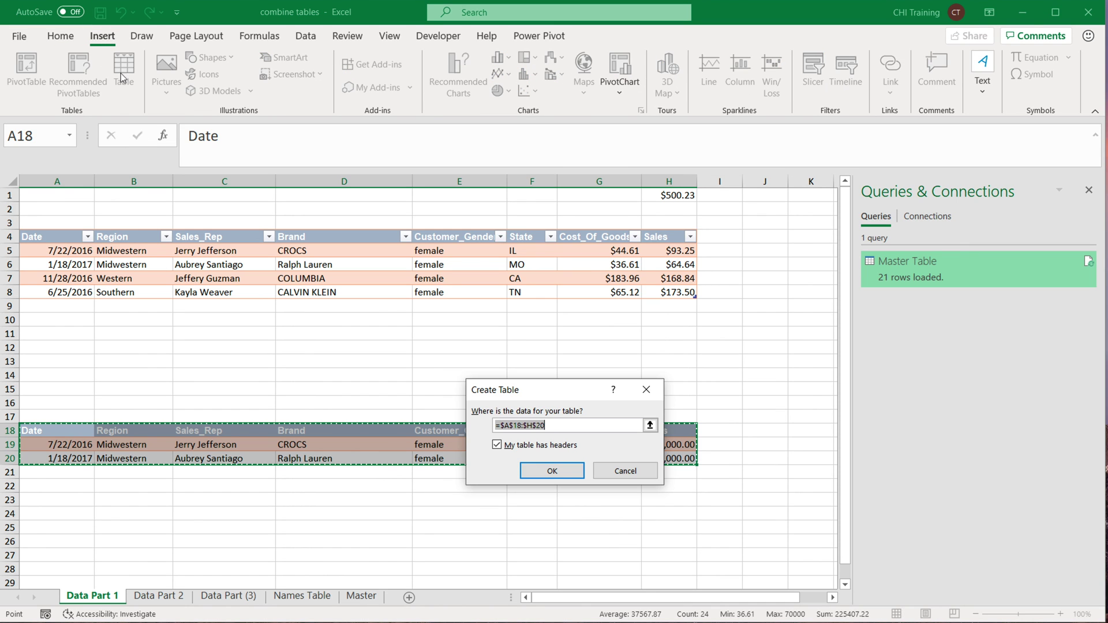
click(574, 474)
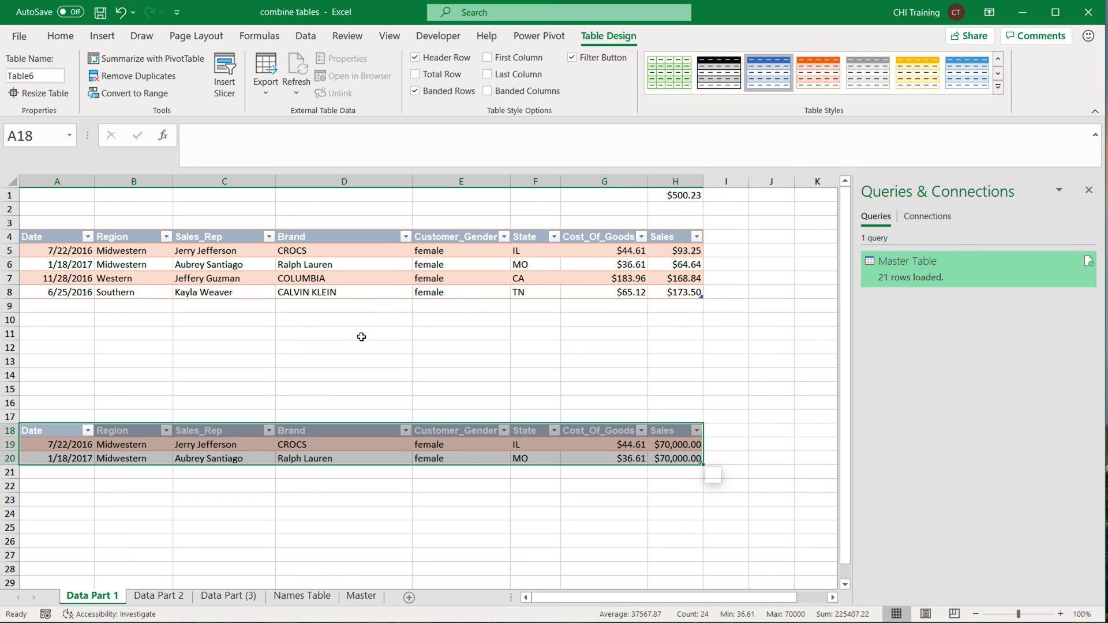
click(49, 73)
click(45, 78)
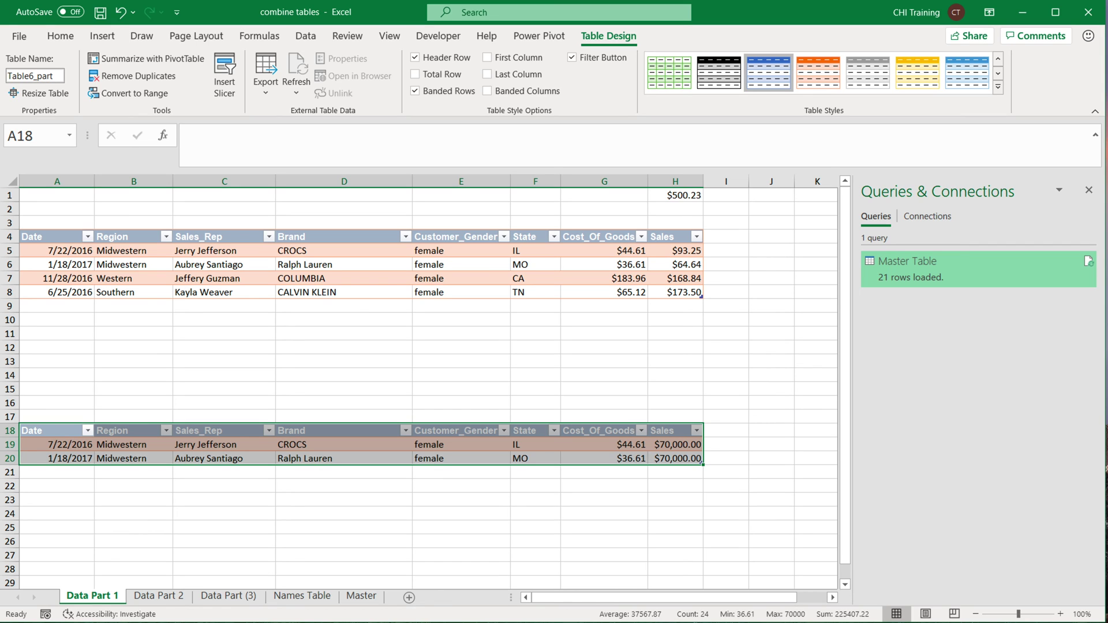
key(Return)
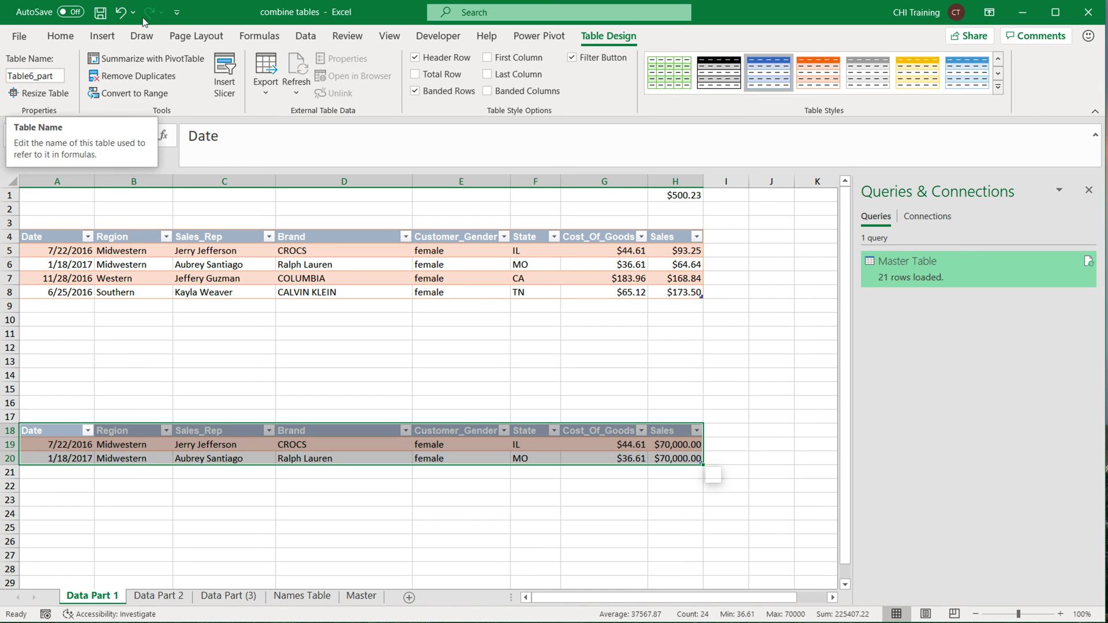
Refresh Master Table to 23 rows and inspect the two Table6_part rows with 70000 Sales.
click(1088, 263)
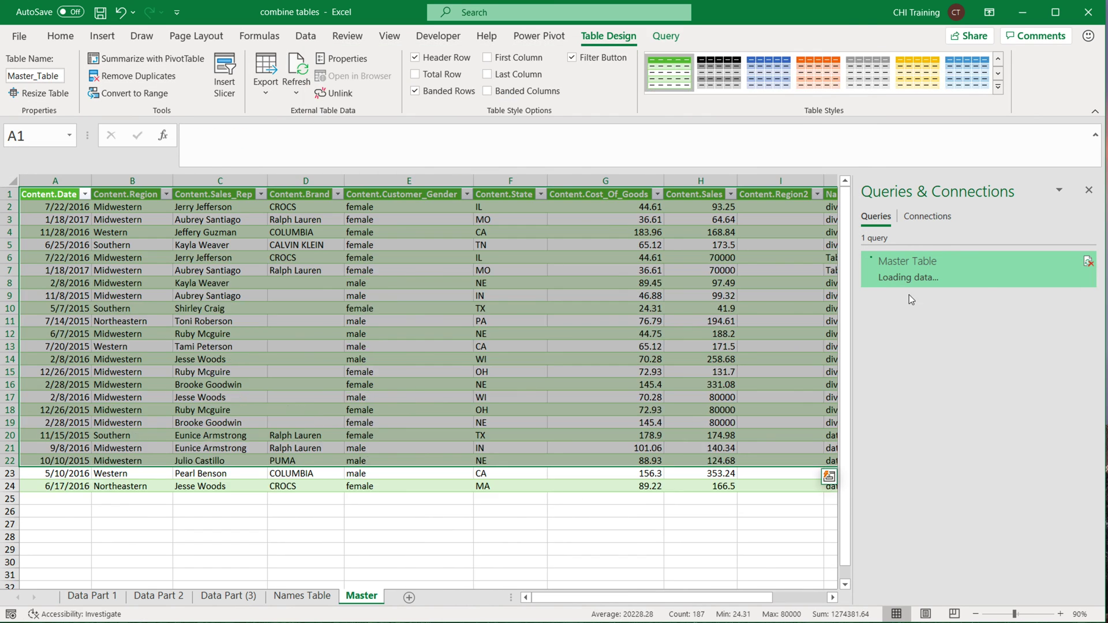
mouse_move(878, 282)
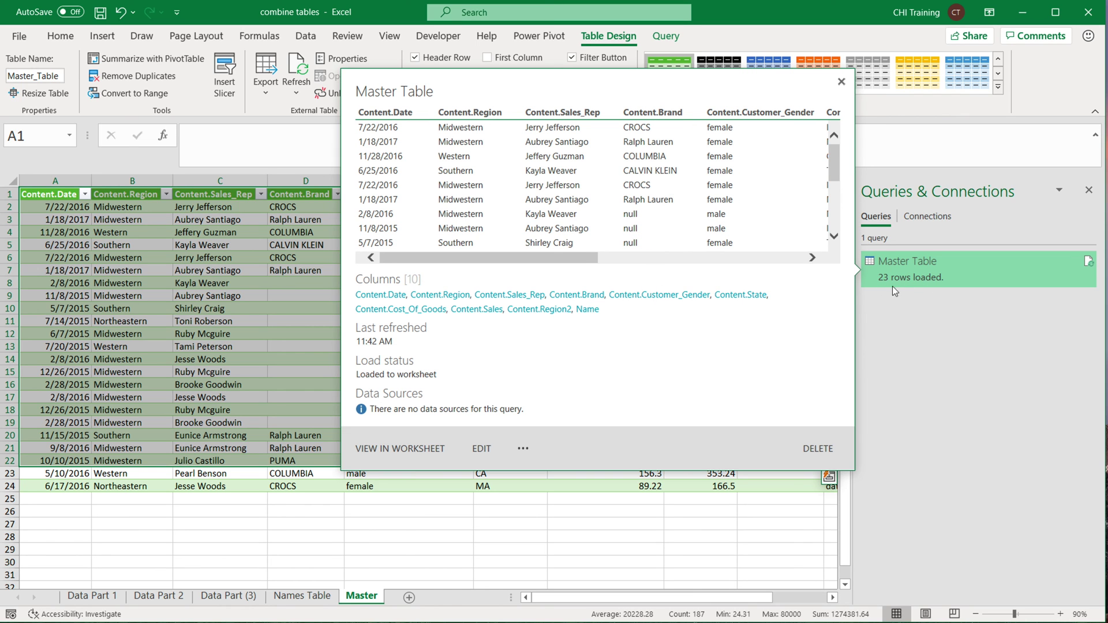
click(189, 486)
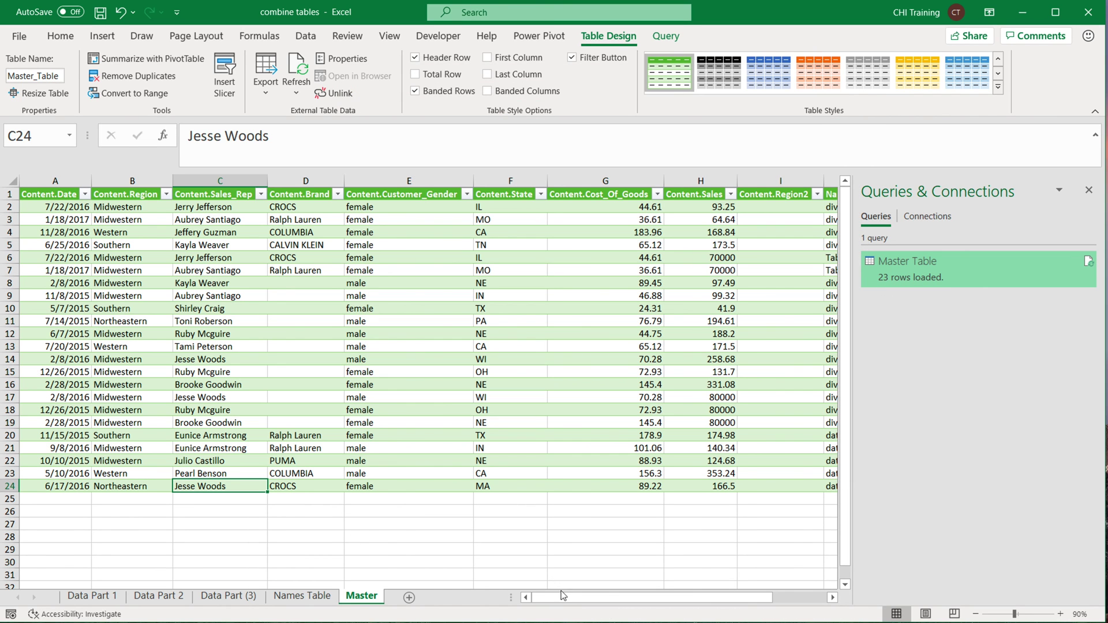
drag(559, 601, 637, 604)
drag(698, 257, 64, 270)
drag(554, 257, 568, 270)
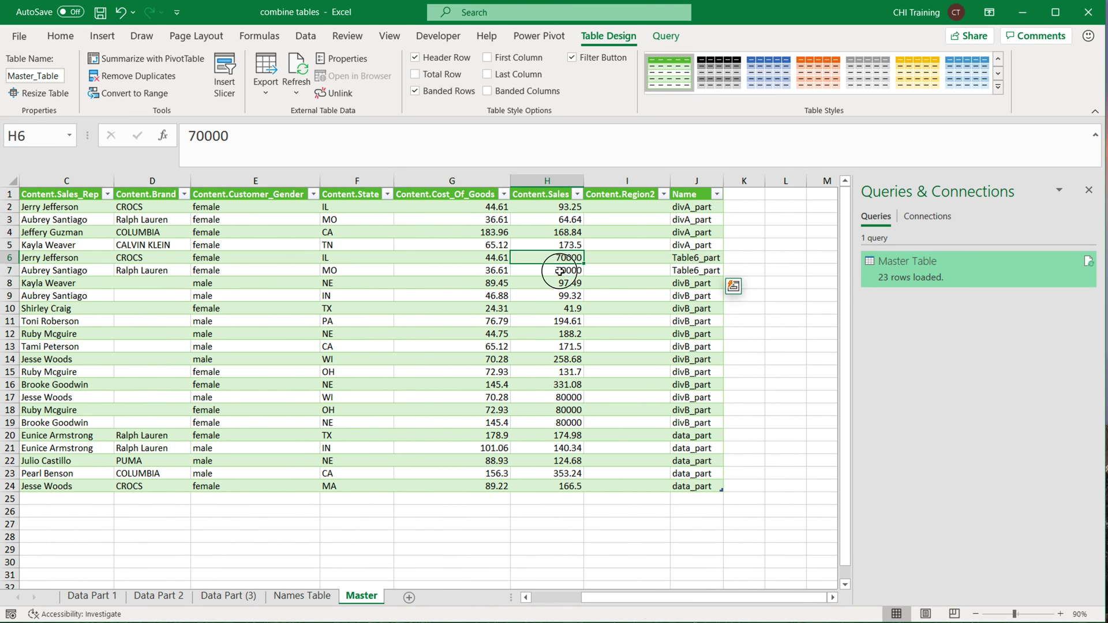
drag(656, 600, 606, 600)
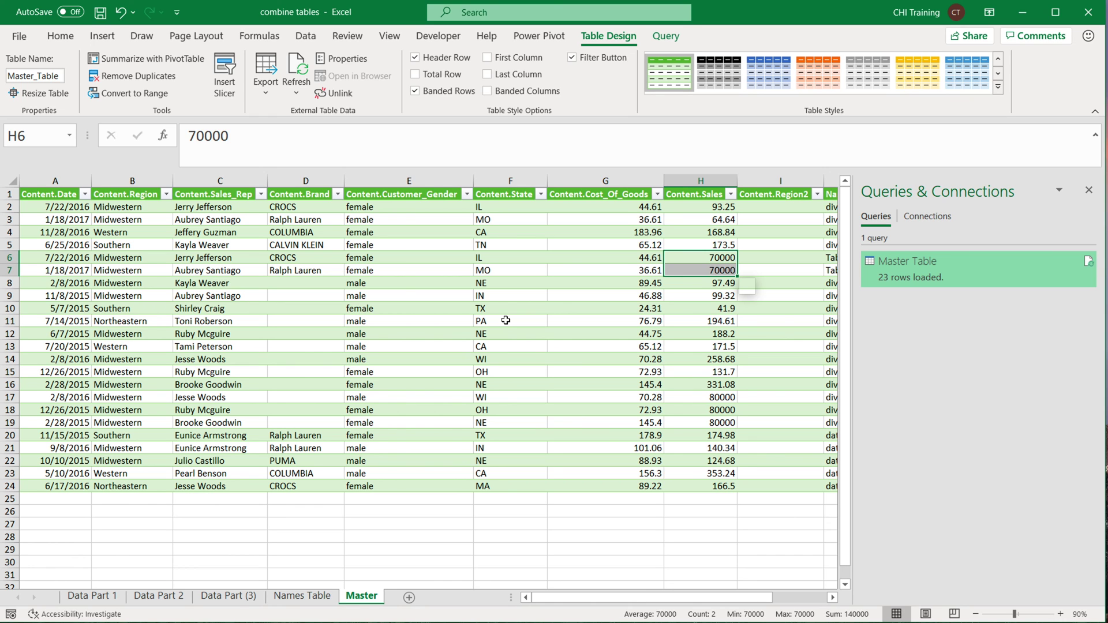
Open the Master Table query in Power Query's Advanced Editor.
right_click(944, 267)
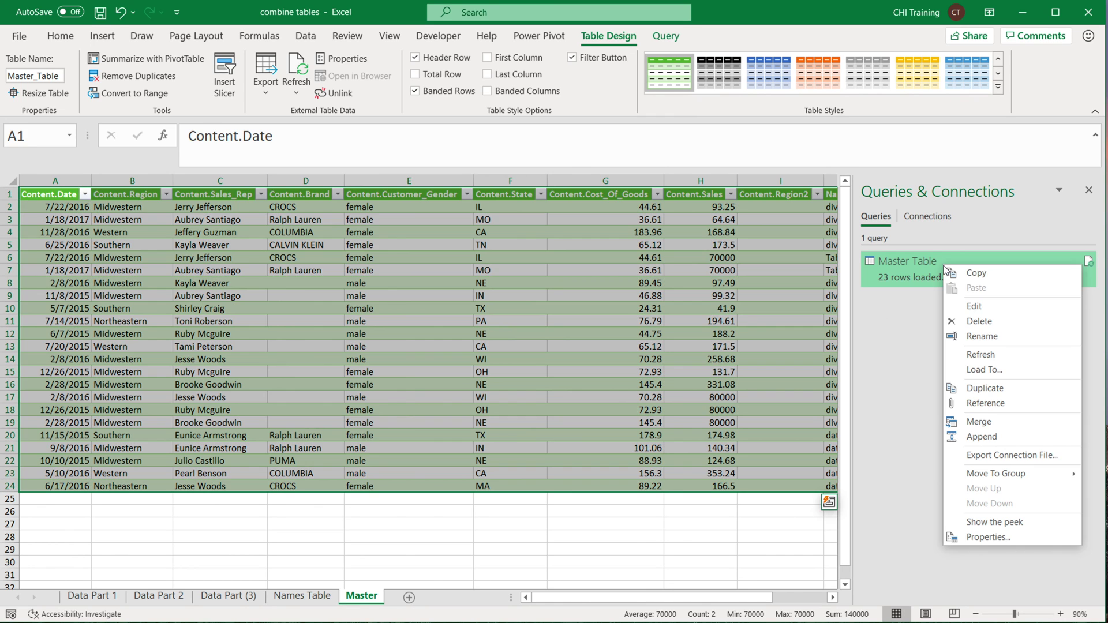
click(980, 307)
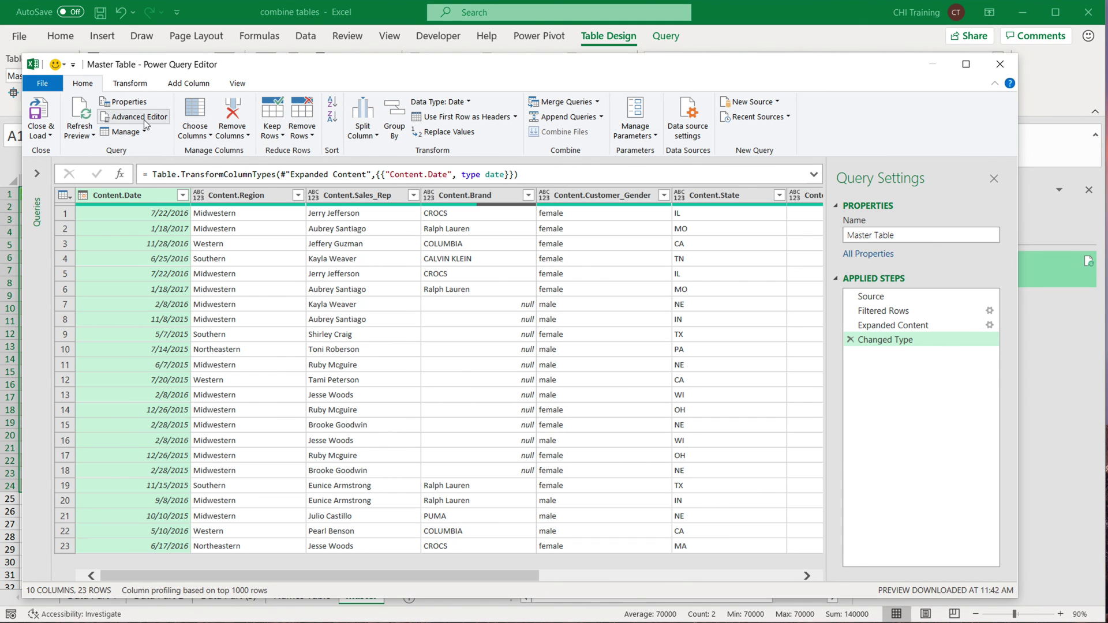
click(143, 118)
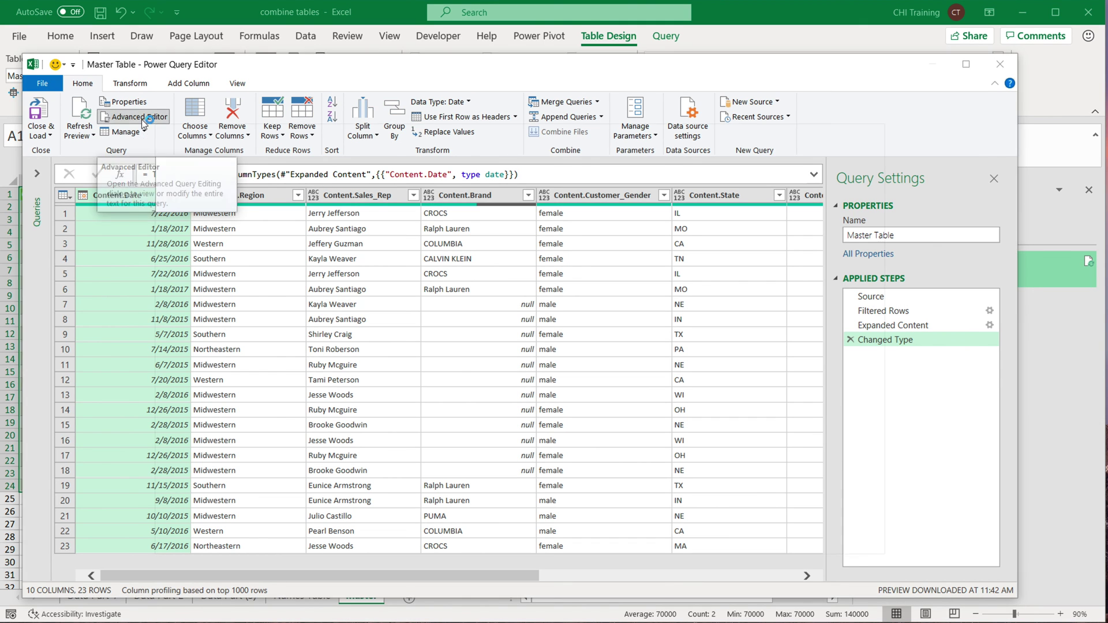
In the M code, delete the Content.Region2 entry and select the Content.Date column name.
drag(246, 220, 362, 220)
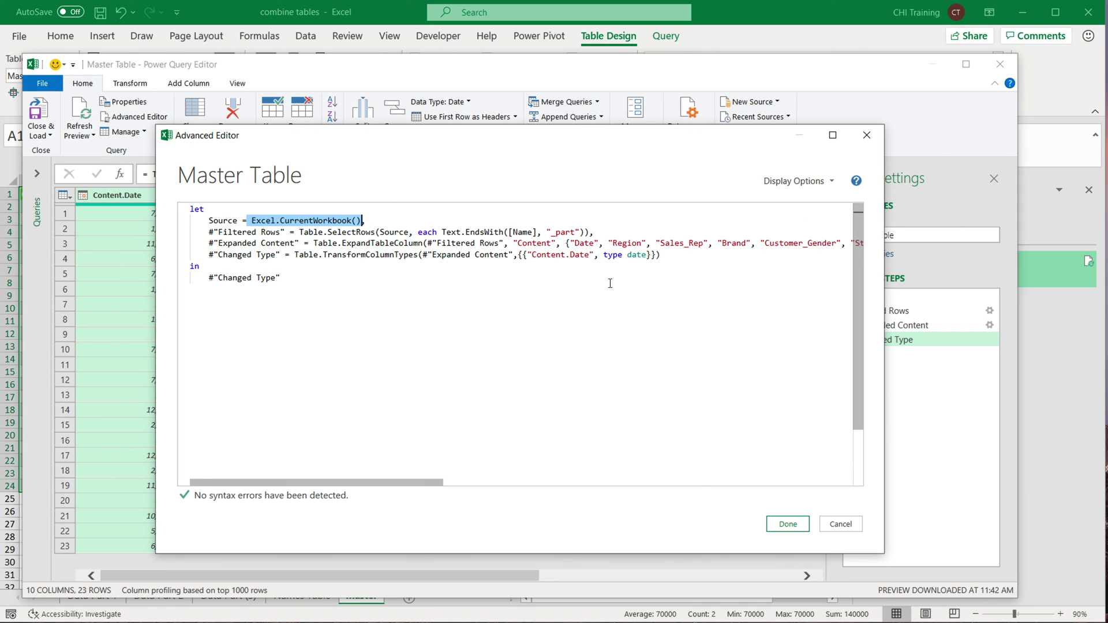
drag(385, 480, 739, 497)
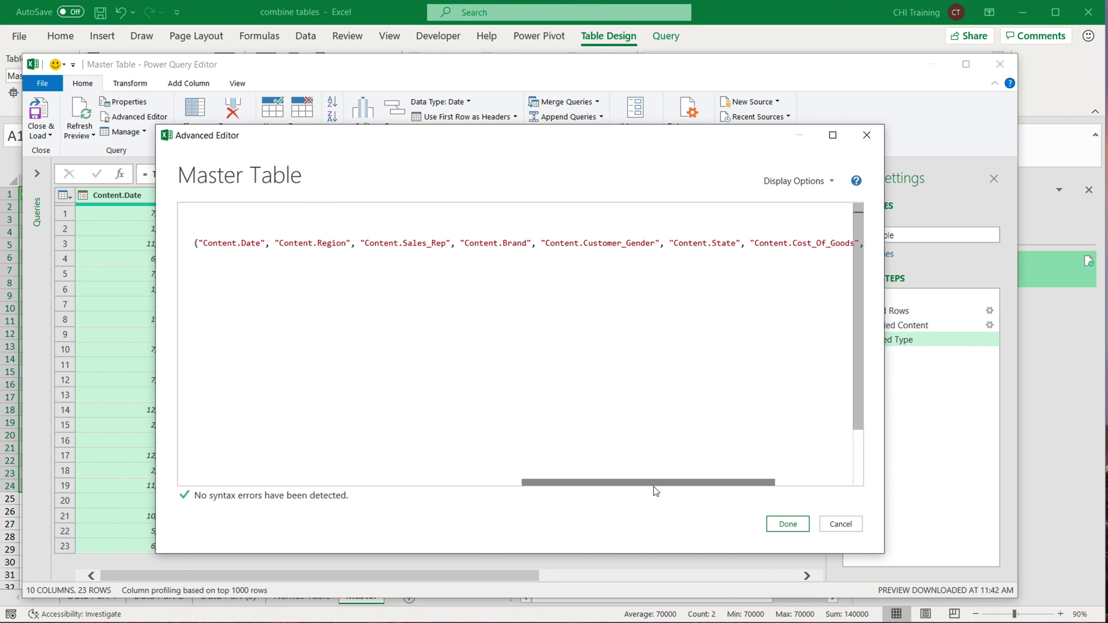
drag(655, 488, 744, 487)
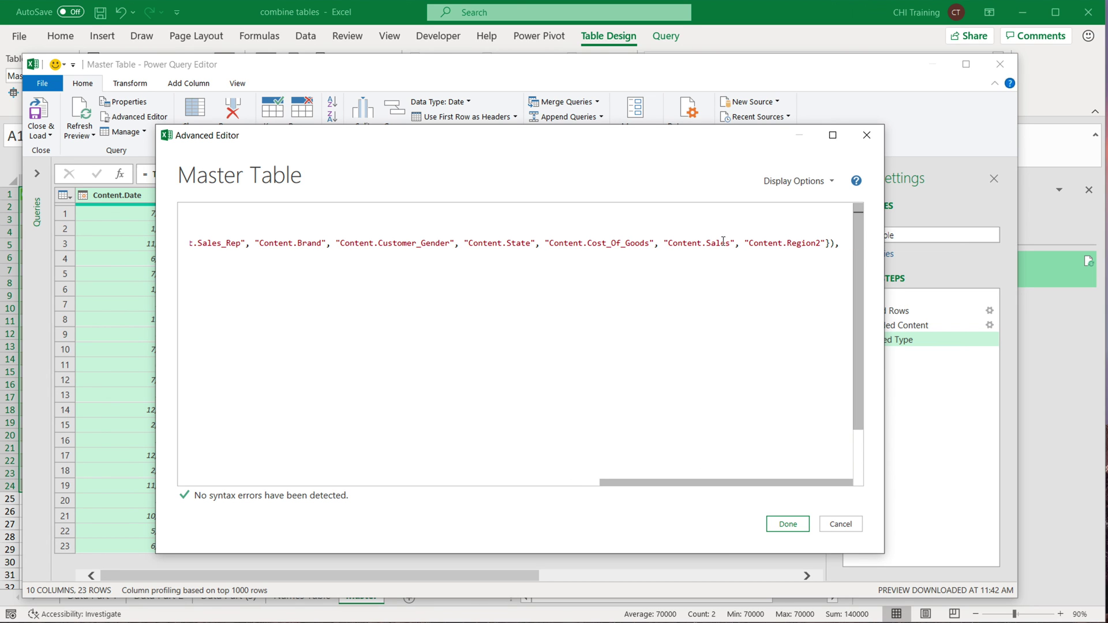
drag(821, 243, 732, 245)
key(BackSpace)
drag(631, 242, 768, 243)
Discard the code edits and cancel removing Region, Region2, Customer_Gender and Sales_Rep from Expanded Content, then reselect Changed Type.
click(842, 523)
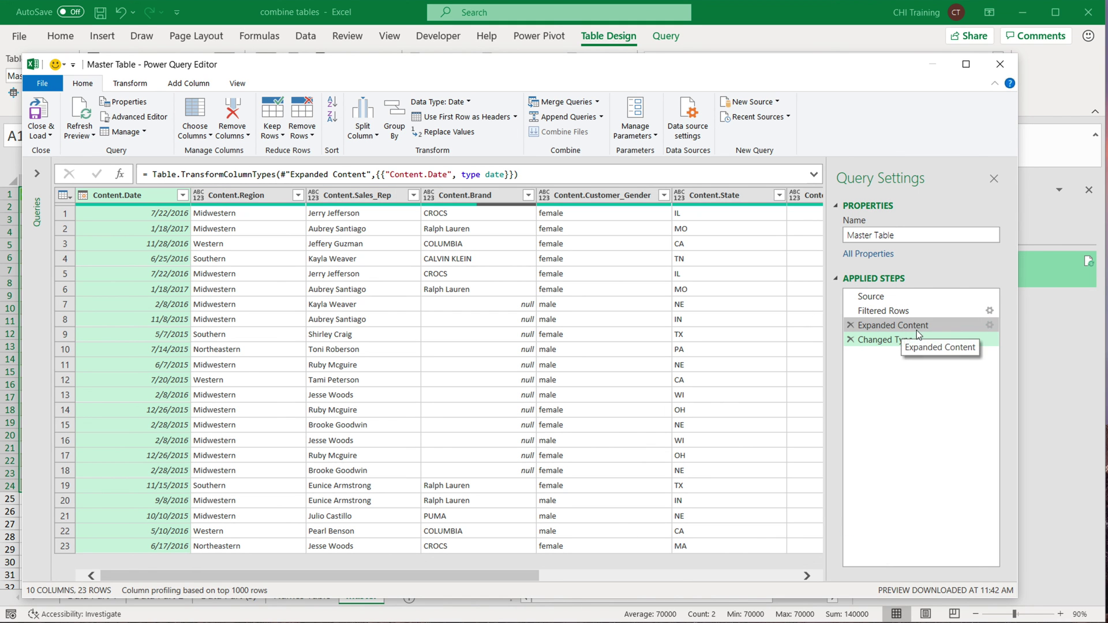
click(990, 325)
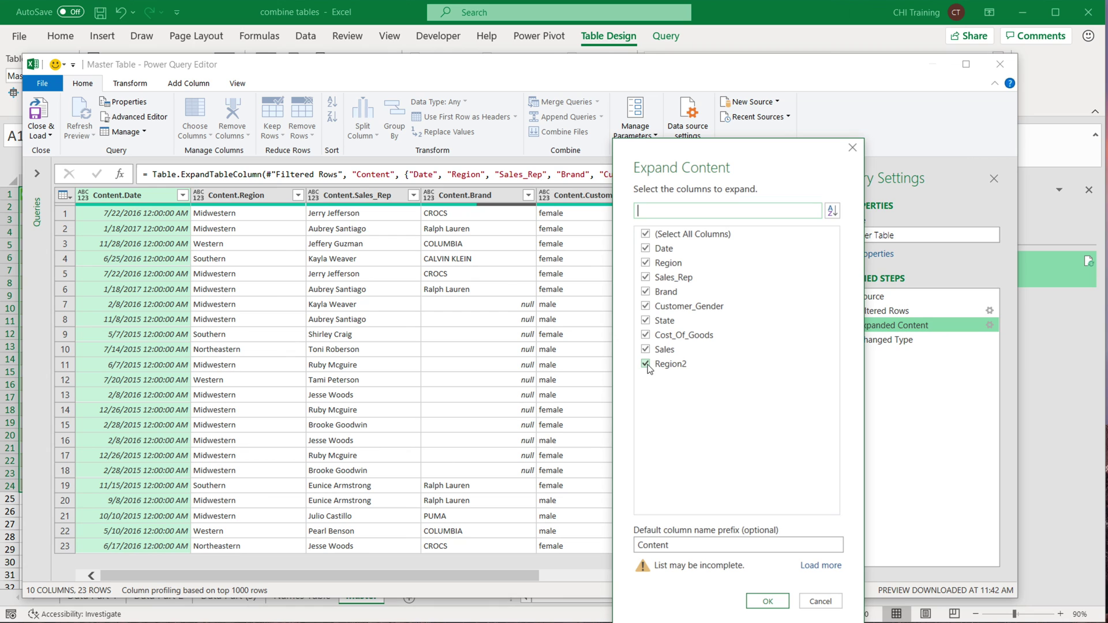
click(651, 264)
click(650, 367)
click(654, 307)
click(648, 278)
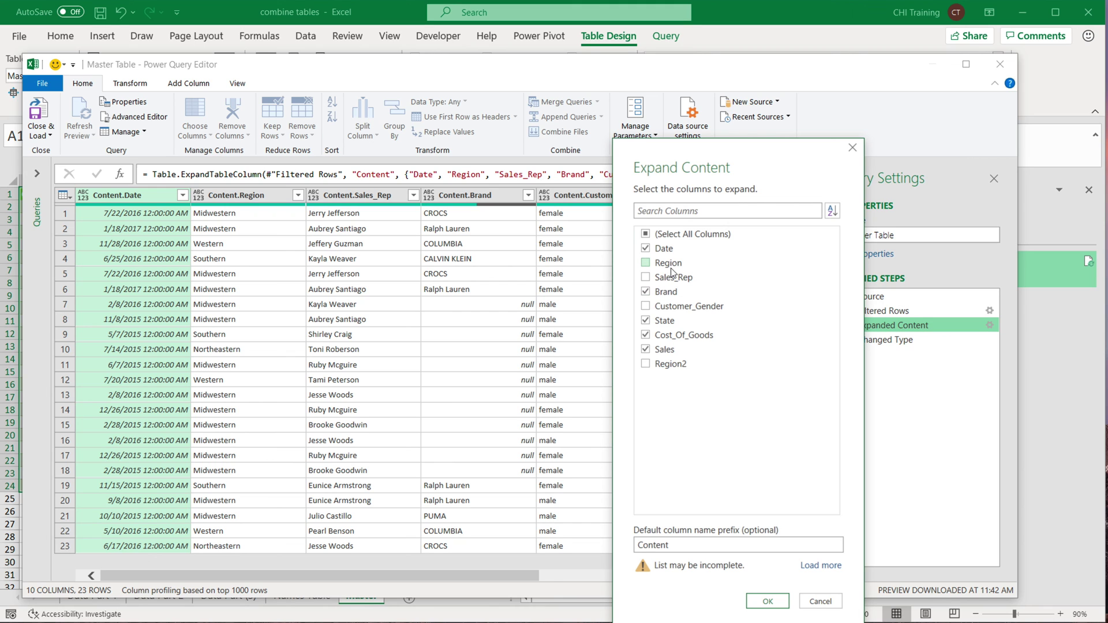
click(819, 601)
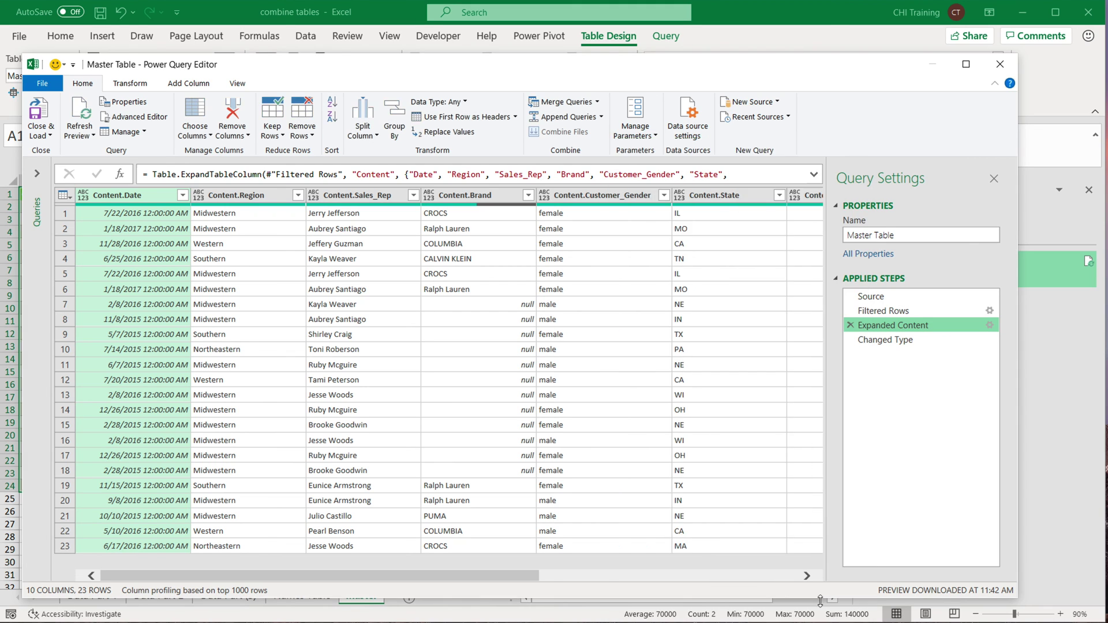
click(885, 340)
click(558, 576)
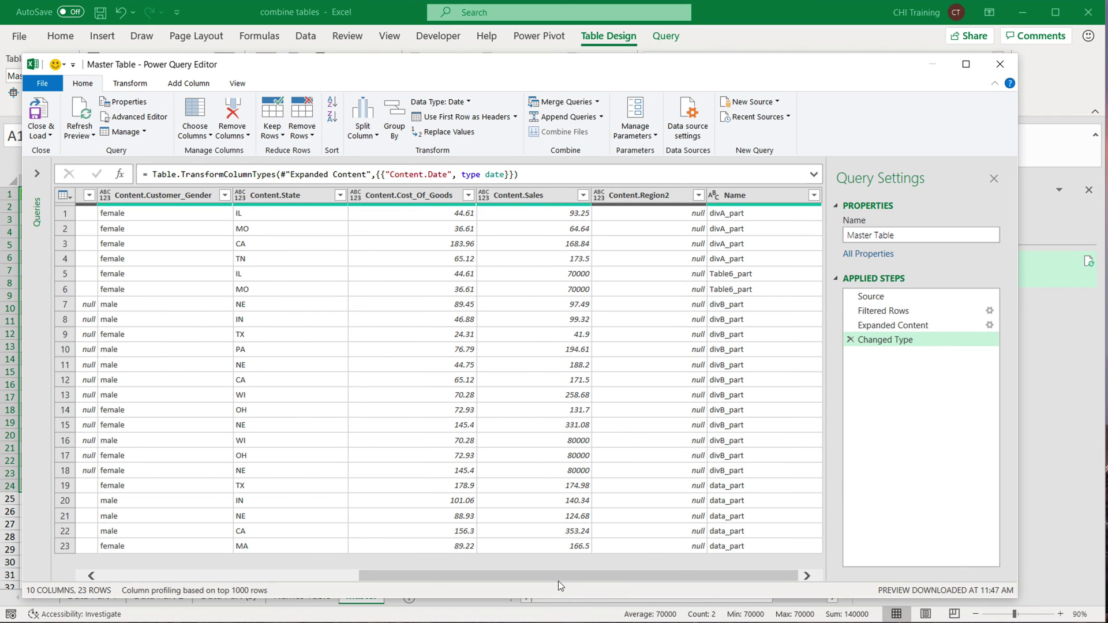